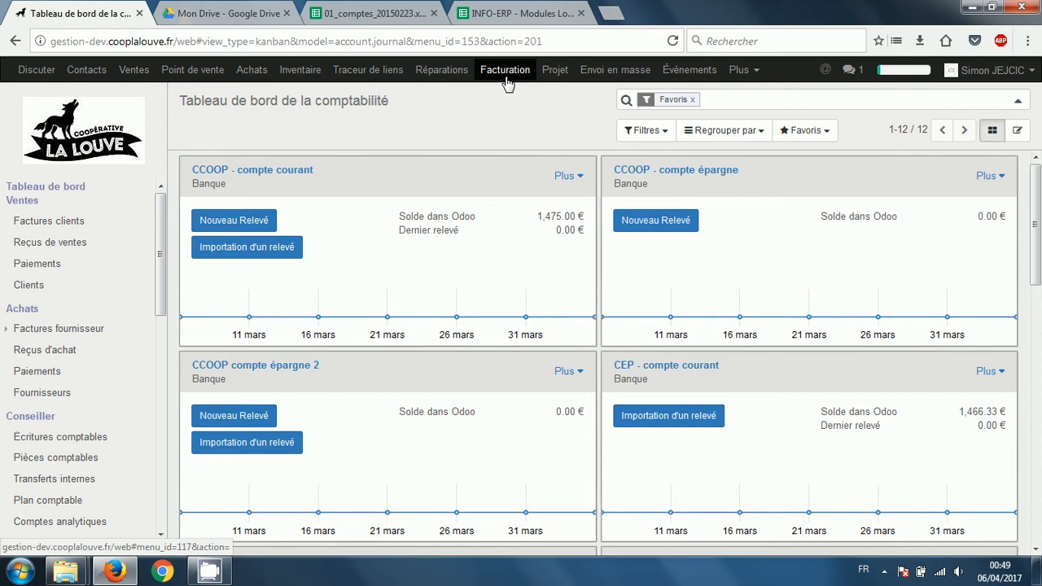
Open the accounting dashboard of Facturation.
left_click(504, 71)
left_click_drag(12, 438, 46, 443)
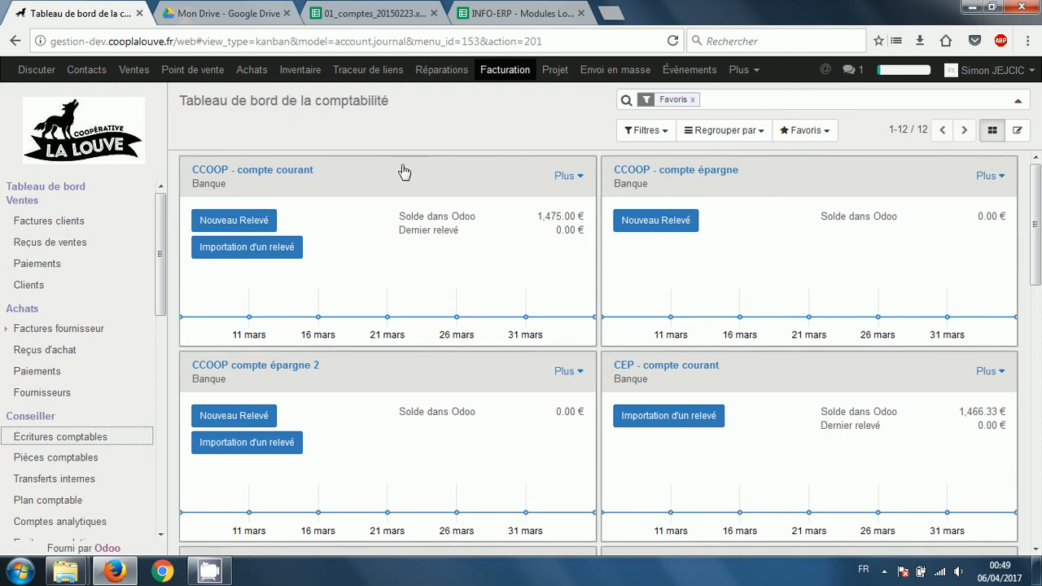
left_click(363, 132)
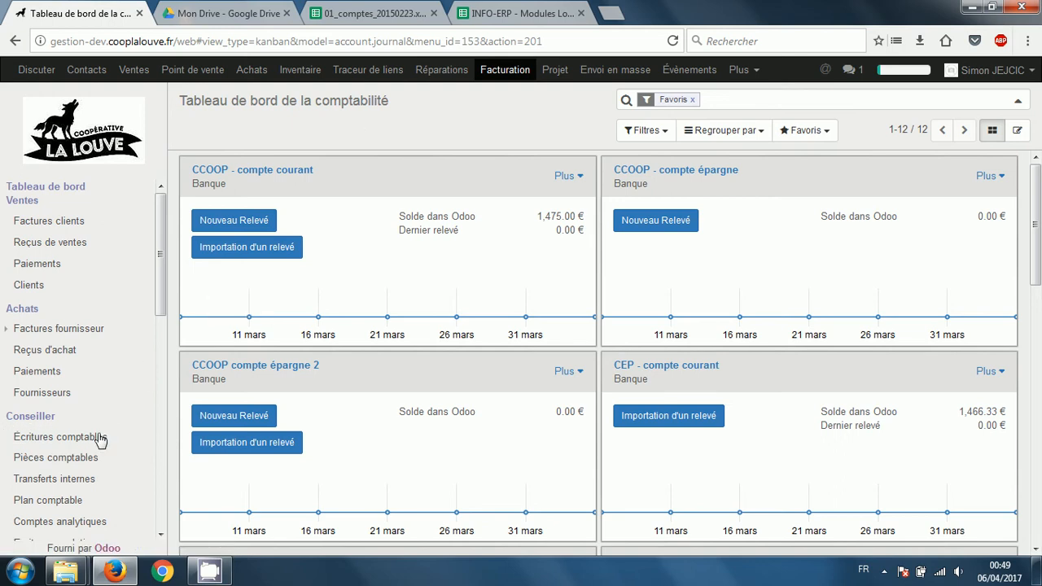
Locate the option for activating developer mode in the Odoo information window, and close the window.
left_click(1014, 71)
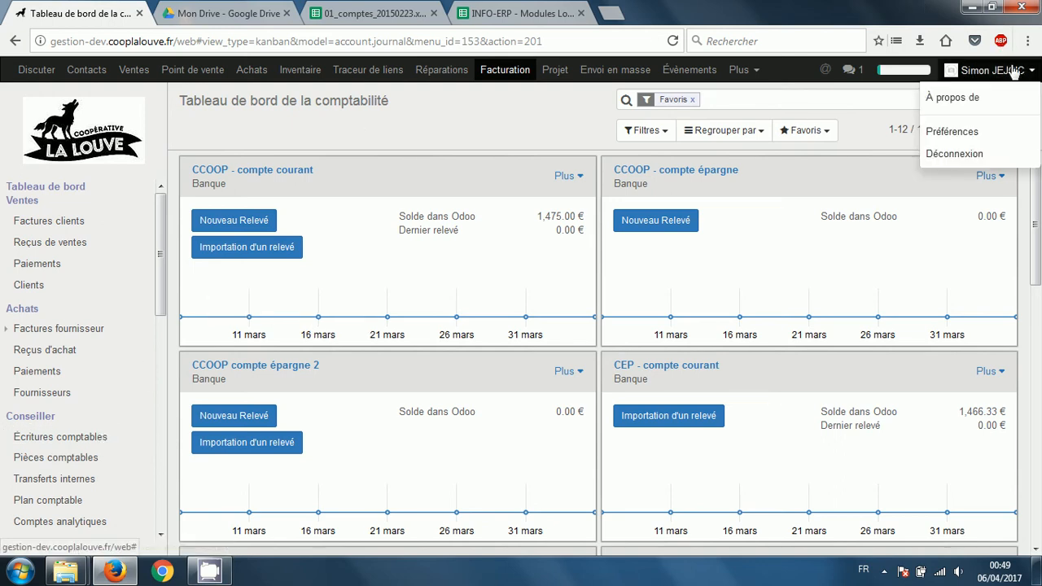
left_click(977, 99)
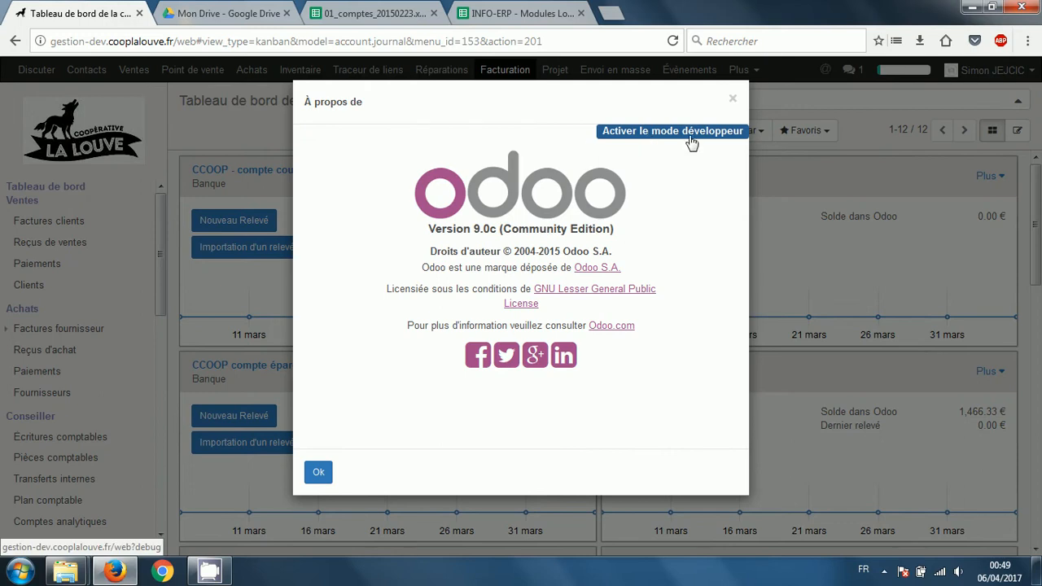
left_click(733, 99)
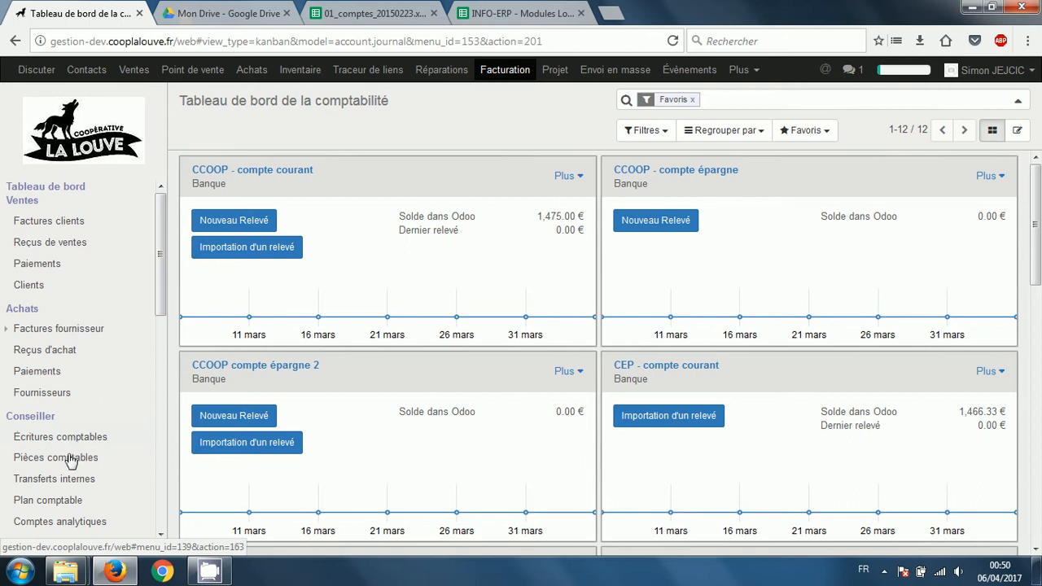
Look at the RAJA entry of 03/04/2017 from the unfiltered Pièces comptables, and at the Écritures comptables list.
left_click(71, 458)
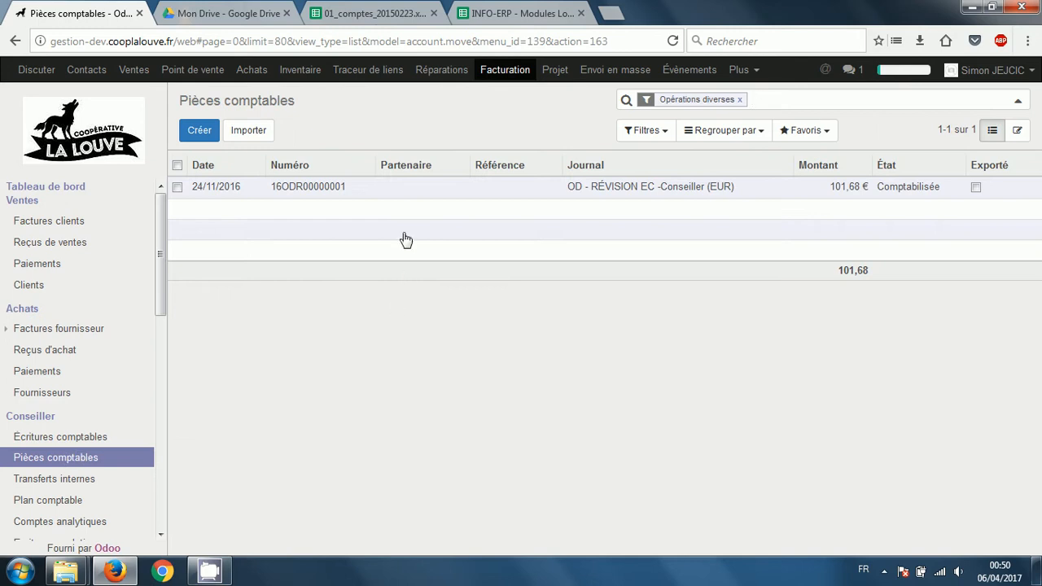
left_click(740, 100)
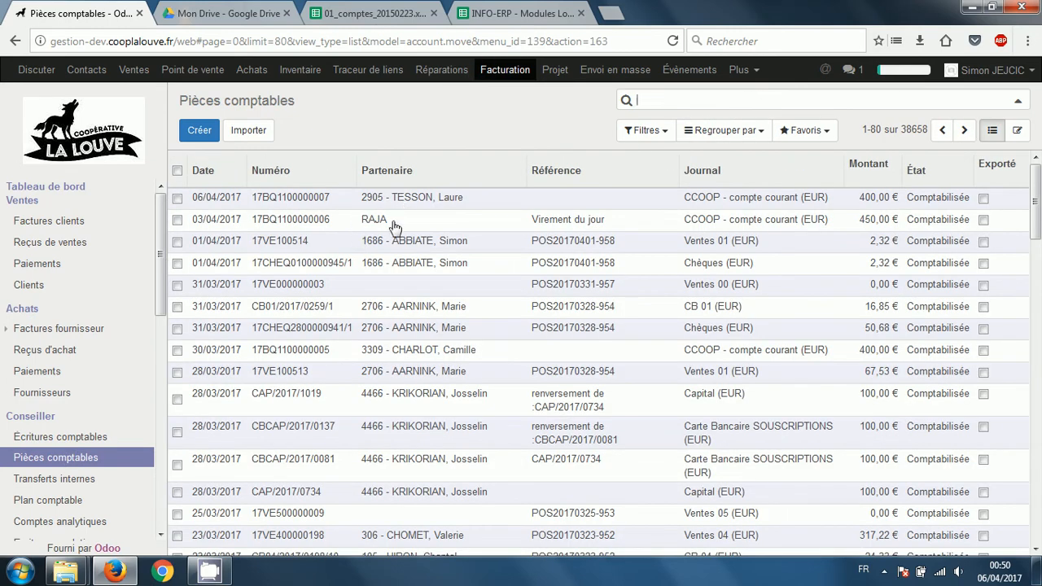
left_click(394, 225)
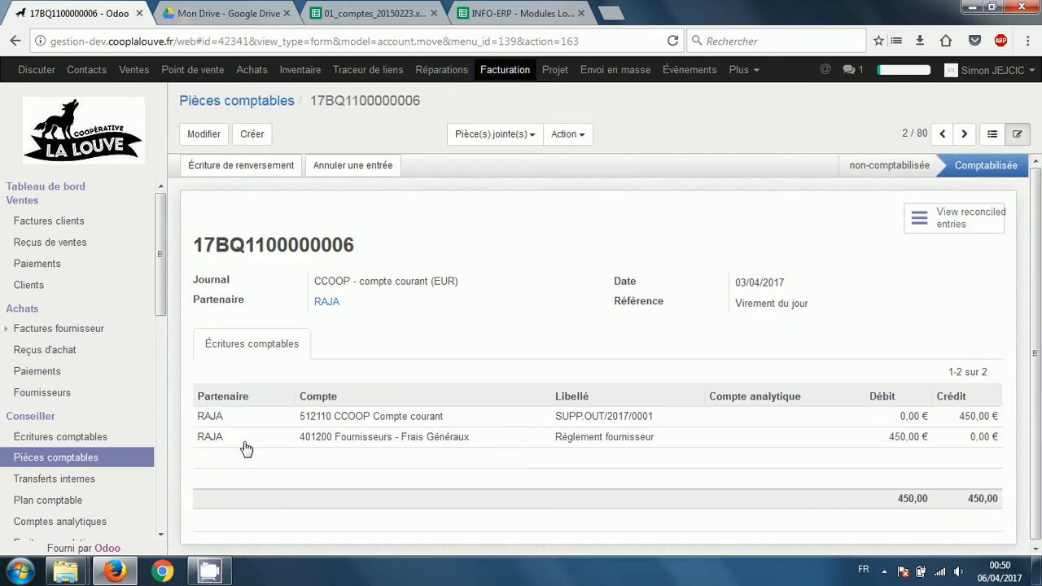
left_click(97, 439)
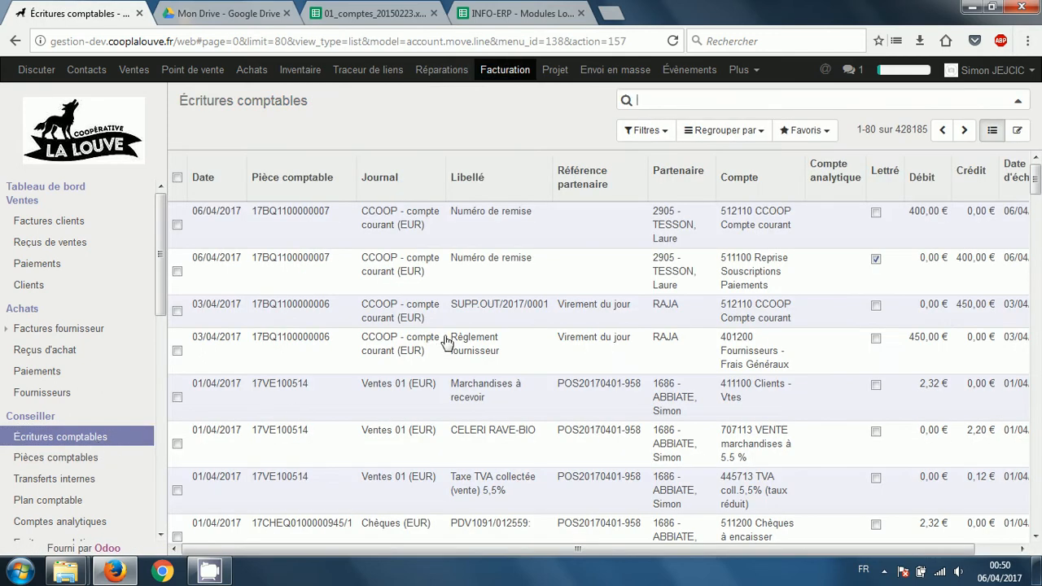
Reopen the RAJA entry of 03/04/2017 from the unfiltered Pièces comptables and show its reconciled entries.
left_click(86, 459)
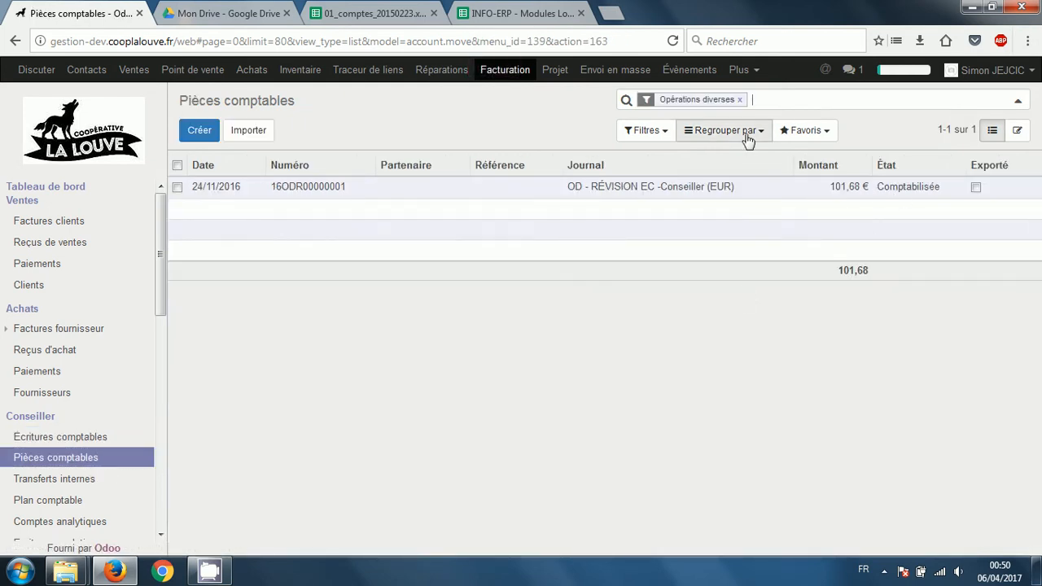
left_click(739, 100)
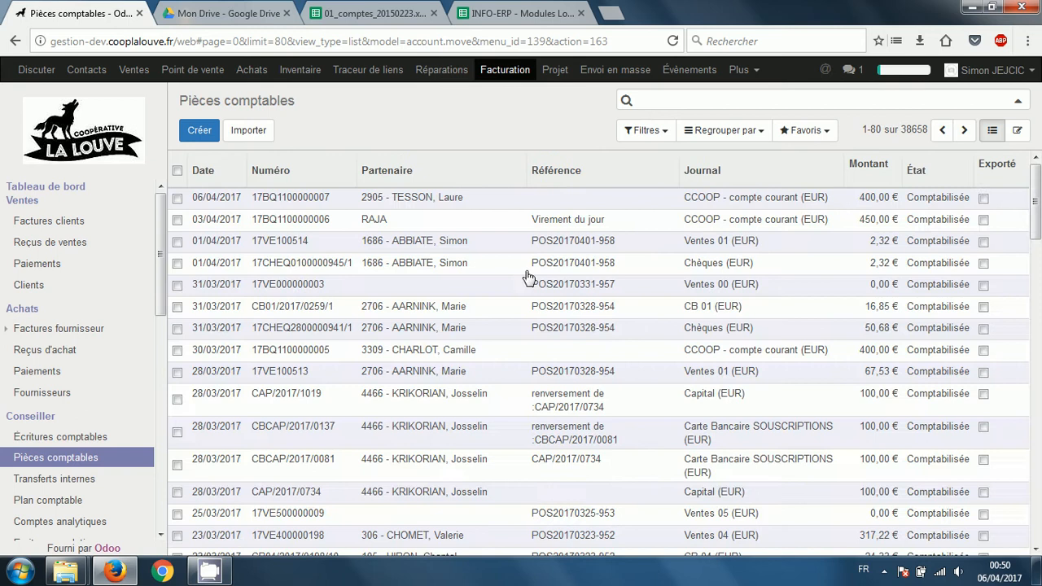
left_click(582, 222)
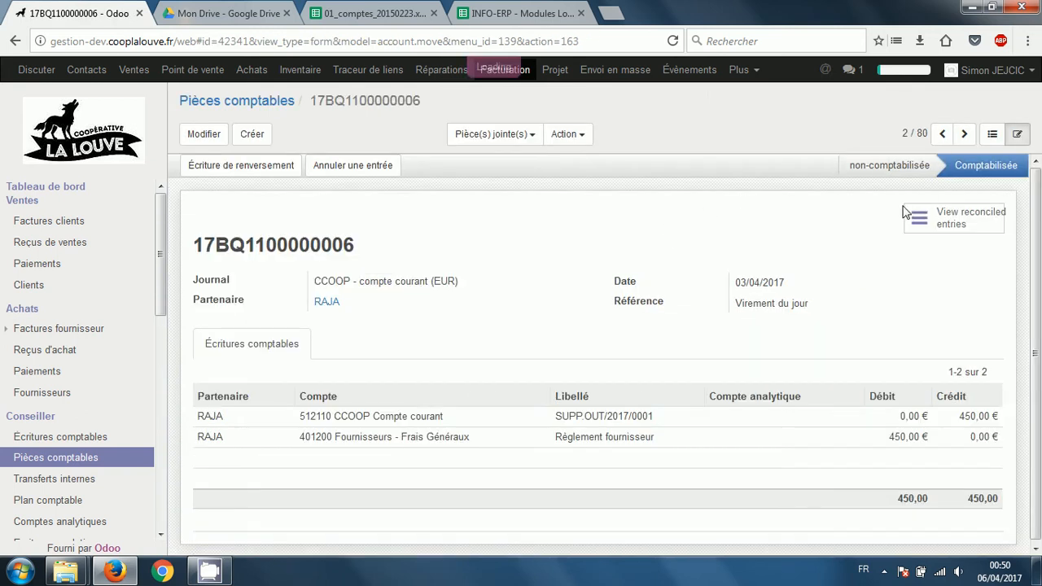
left_click(966, 219)
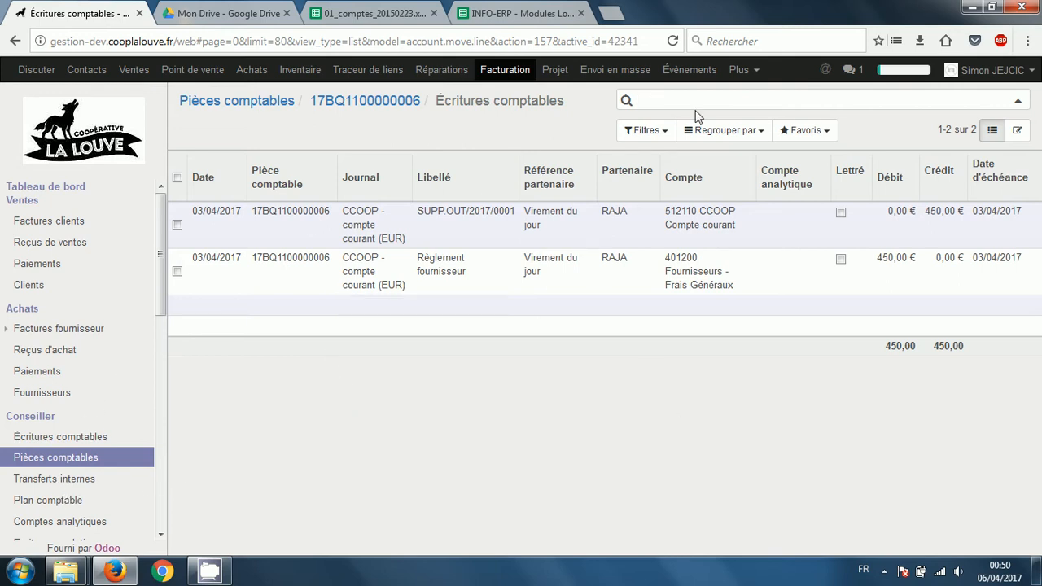
Search the internal users in Configuration for the logged-in user's last name.
left_click(741, 75)
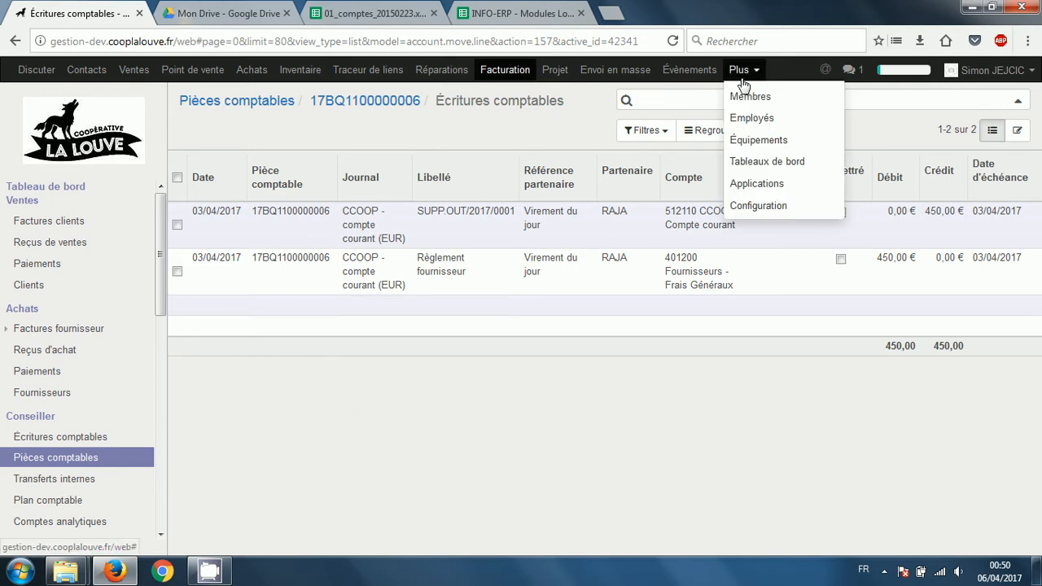
left_click(763, 213)
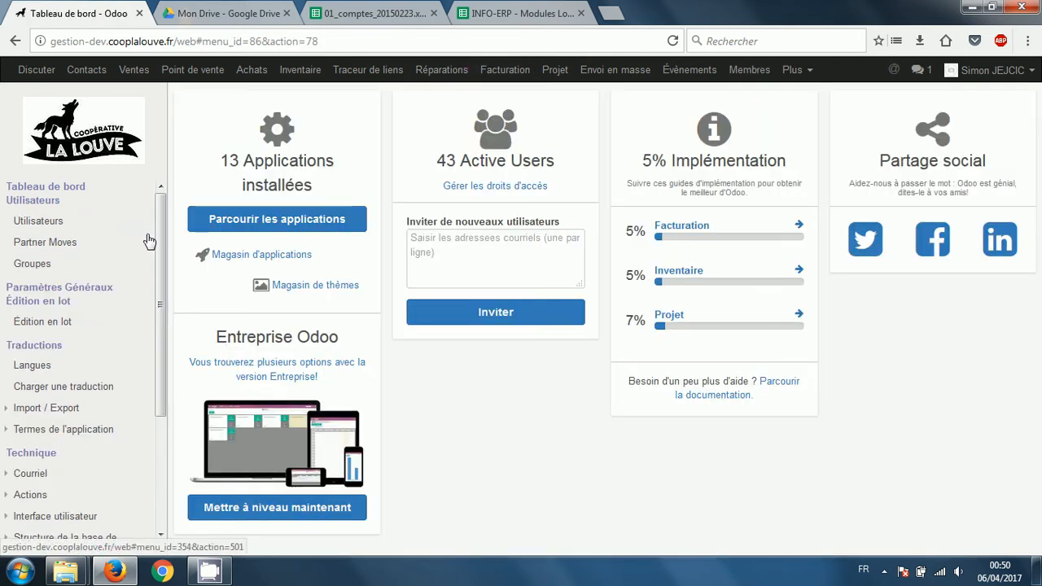
left_click(45, 222)
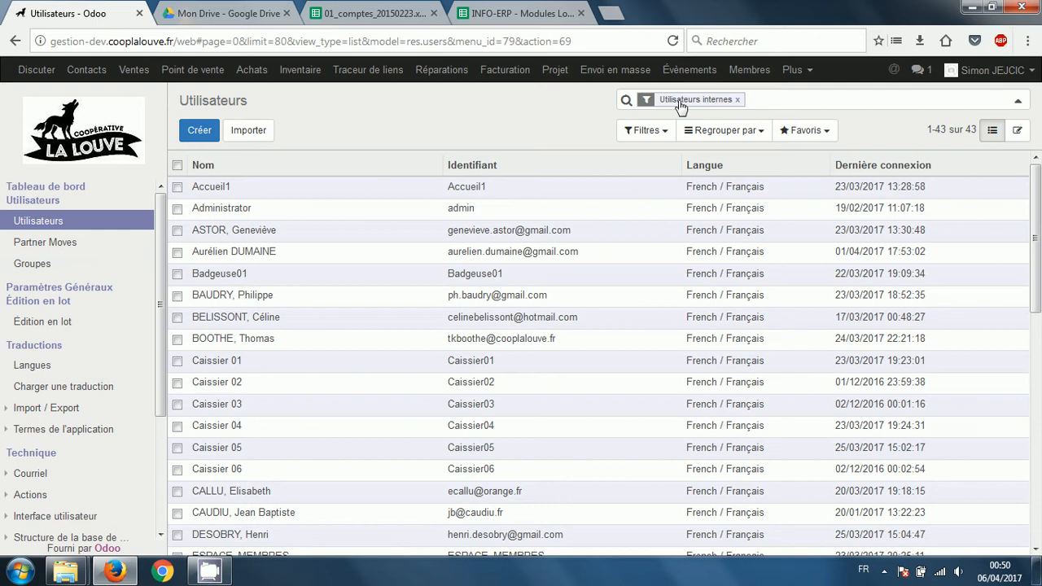
type("je")
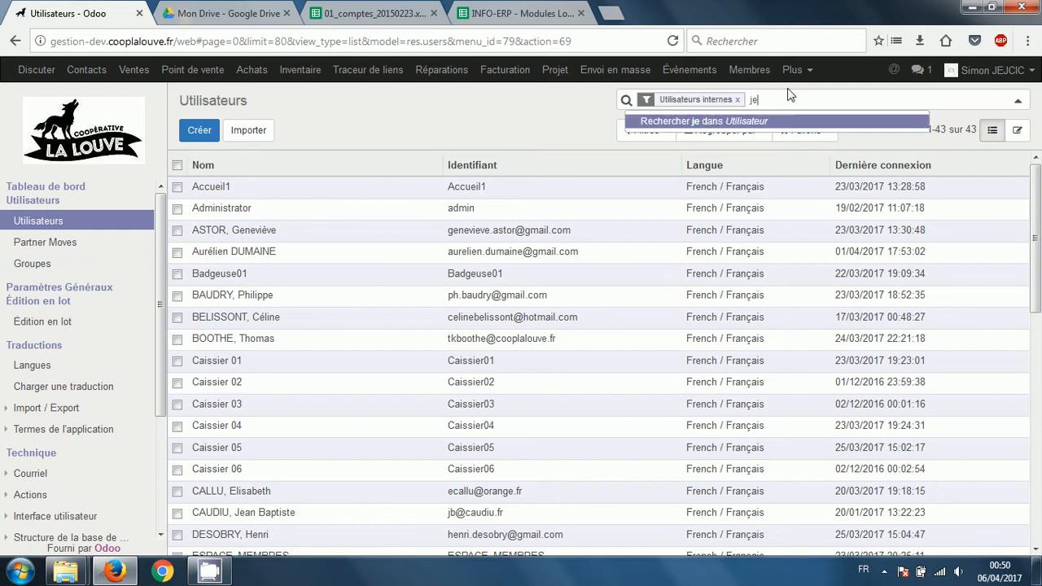
type("jcic")
key("Return")
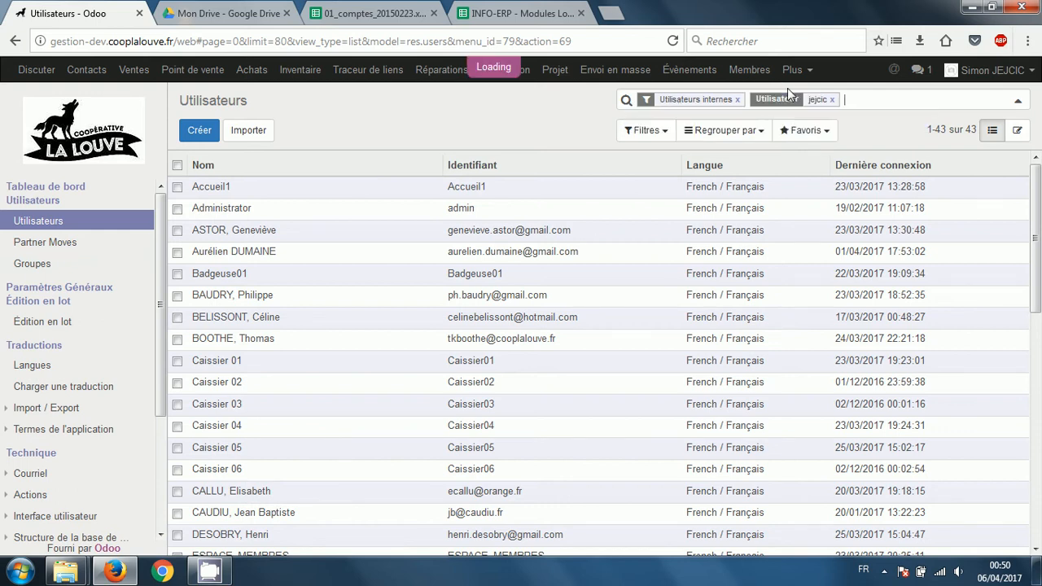
Examine the found user's access rights for Comptabilité & finance and Administration, and return to the accounting dashboard.
left_click(361, 188)
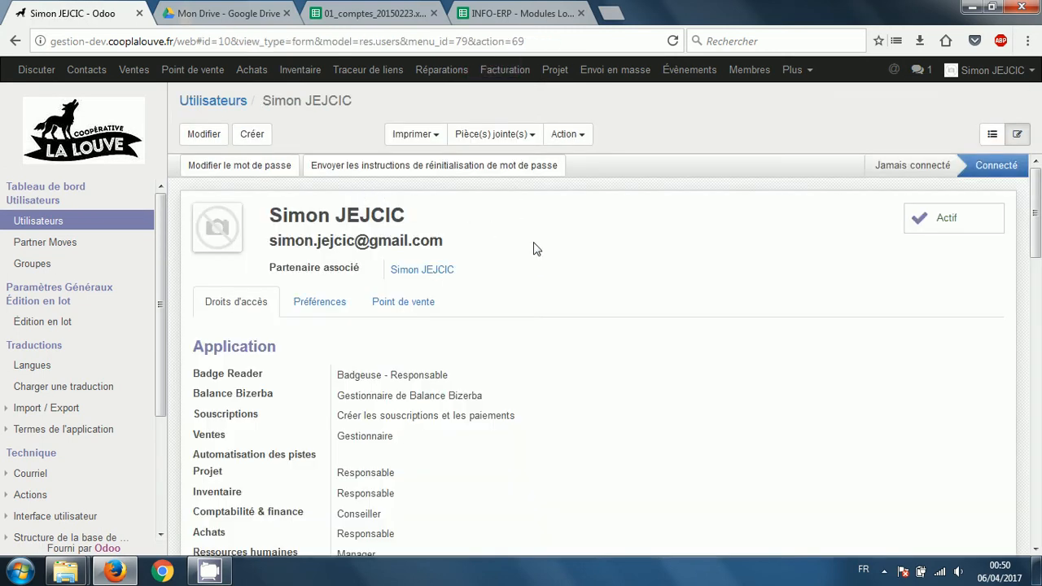
scroll(543, 251, "down", 3)
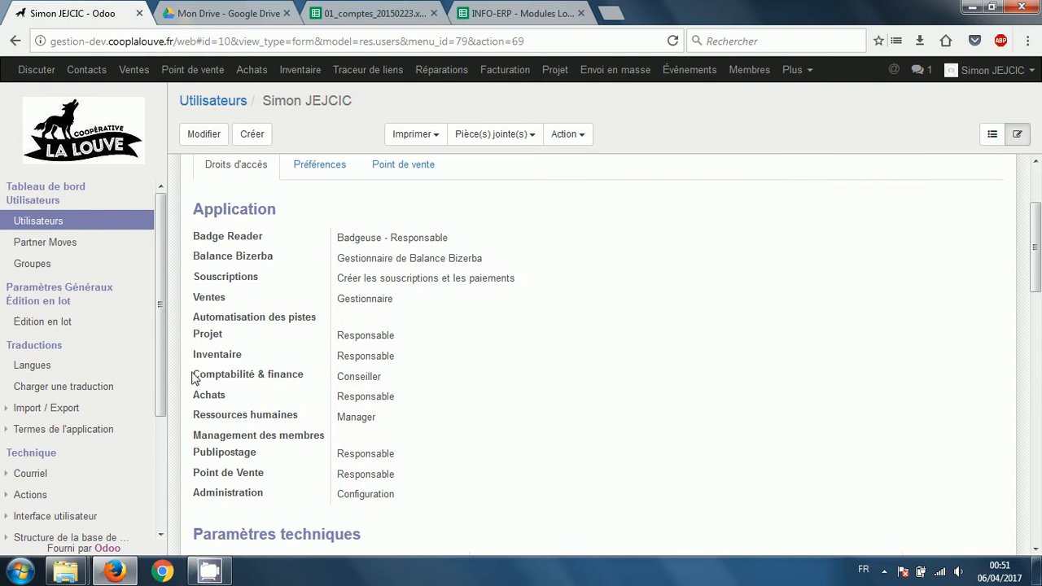
left_click_drag(192, 374, 396, 389)
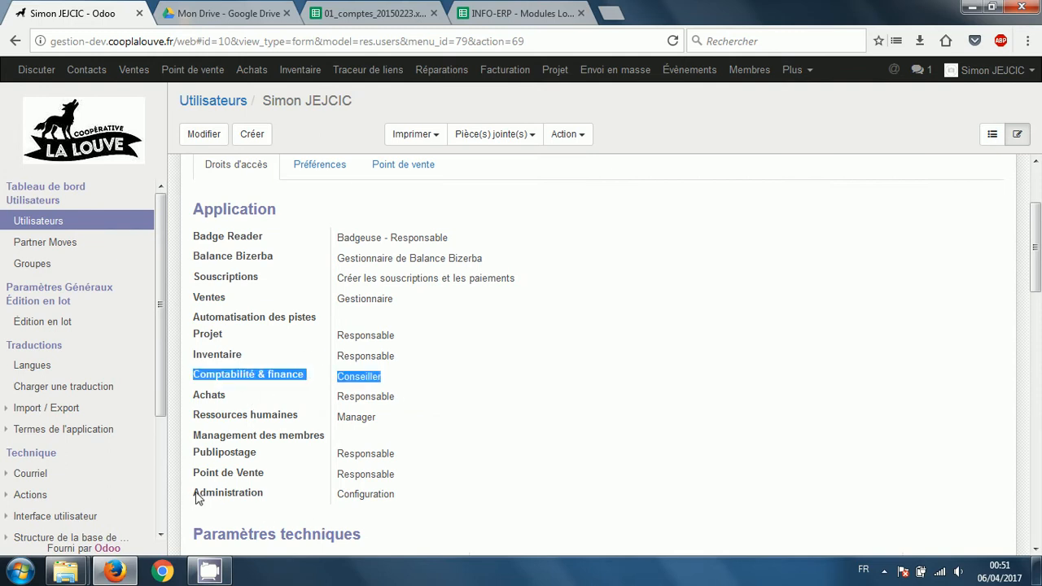
left_click_drag(194, 493, 396, 493)
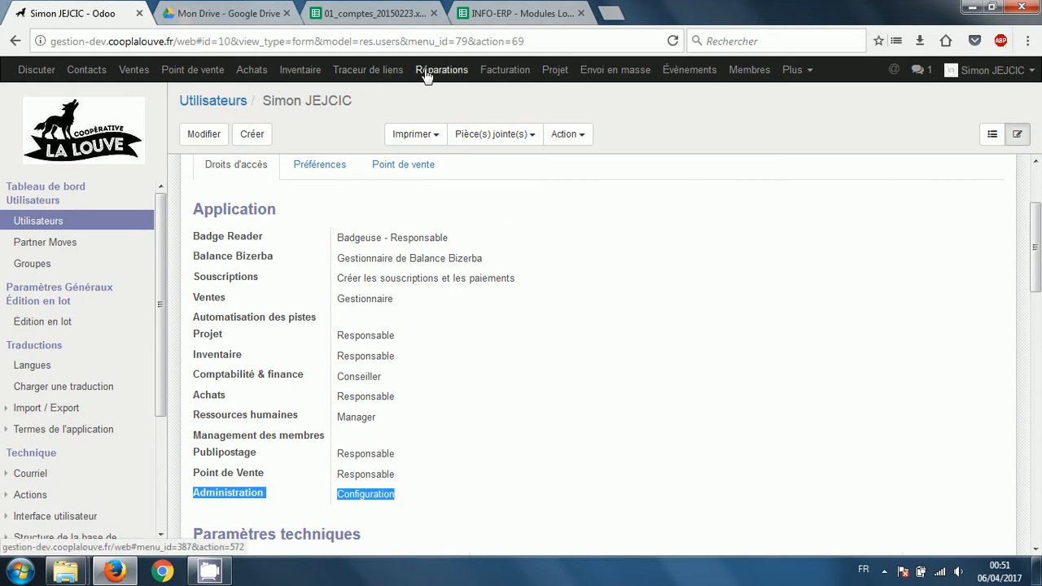
left_click(495, 71)
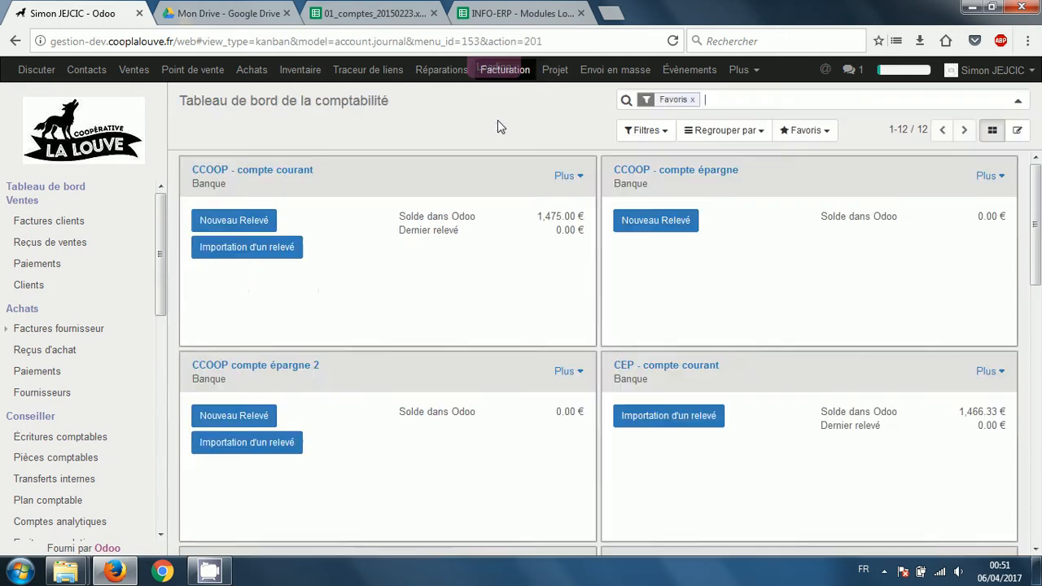
Switch to the INFO-ERP - Modules Louve spreadsheet and examine the account_payment_transfer_account module's technical name, description, Périmètre and Phase.
left_click(537, 15)
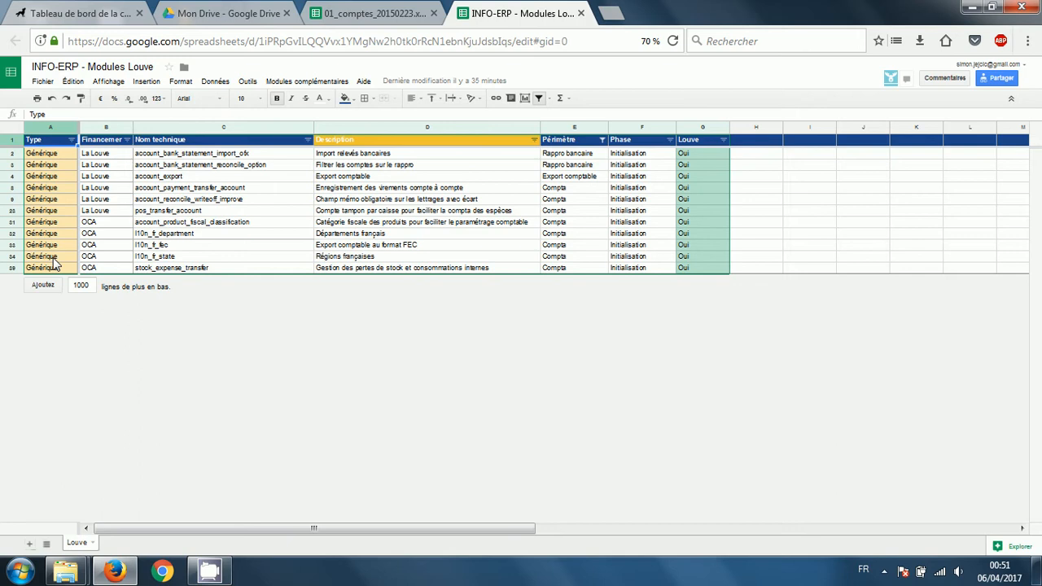
left_click(176, 167)
left_click(122, 189)
left_click(177, 192)
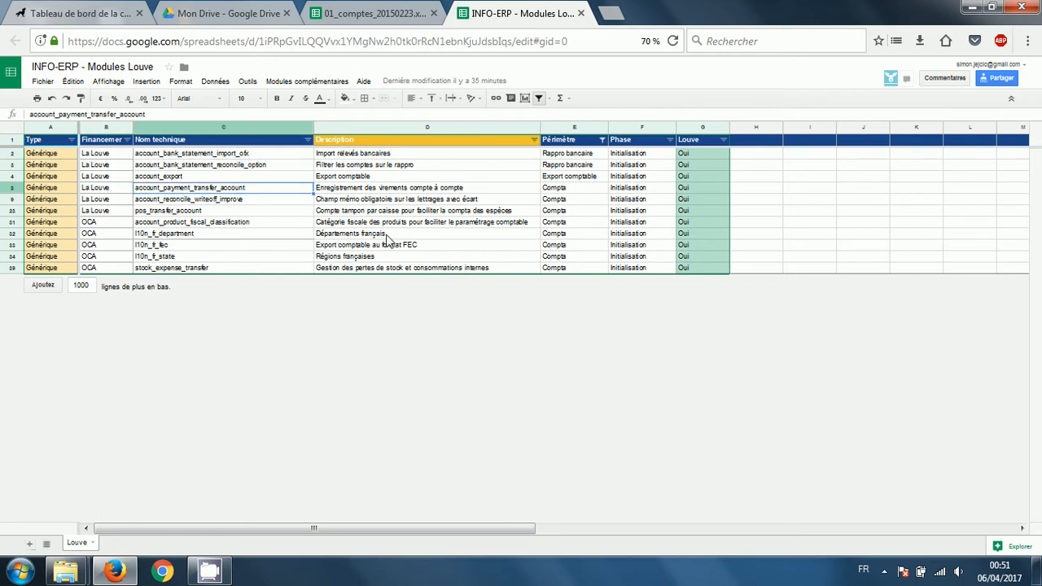
left_click(388, 192)
left_click(574, 191)
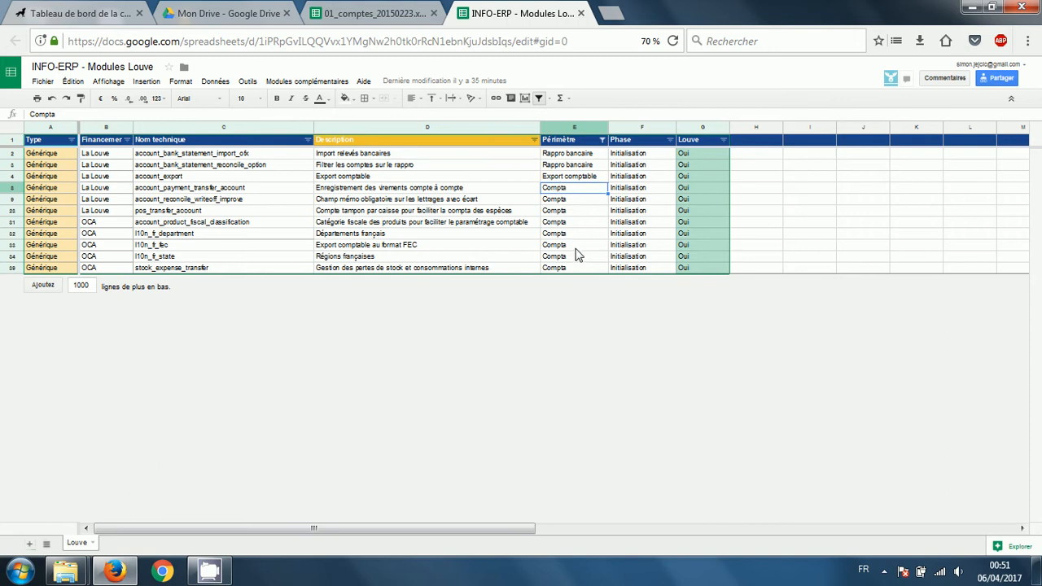
left_click(627, 192)
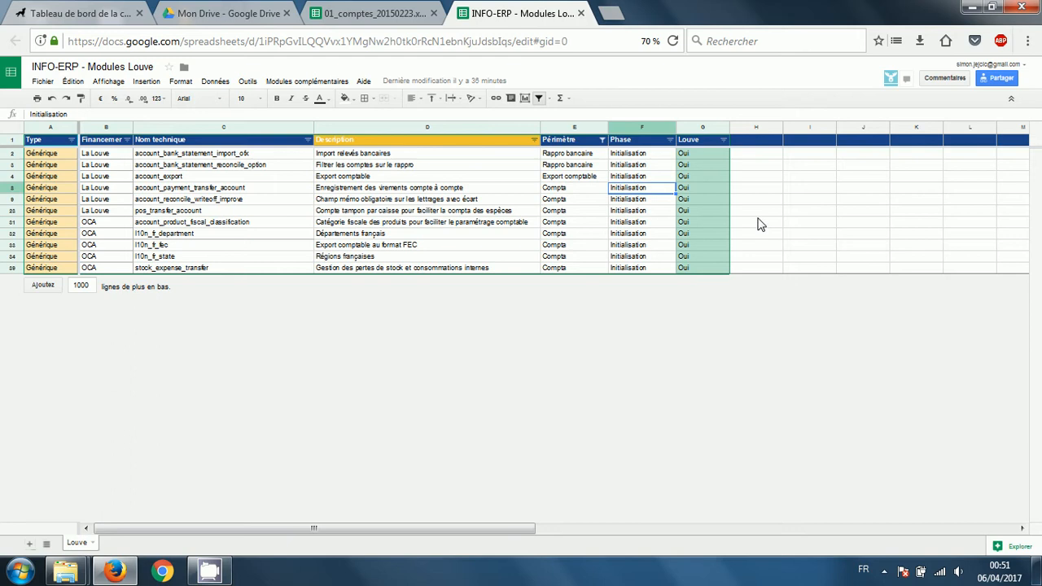
Examine which modules are marked as used in the Louve column.
left_click(705, 128)
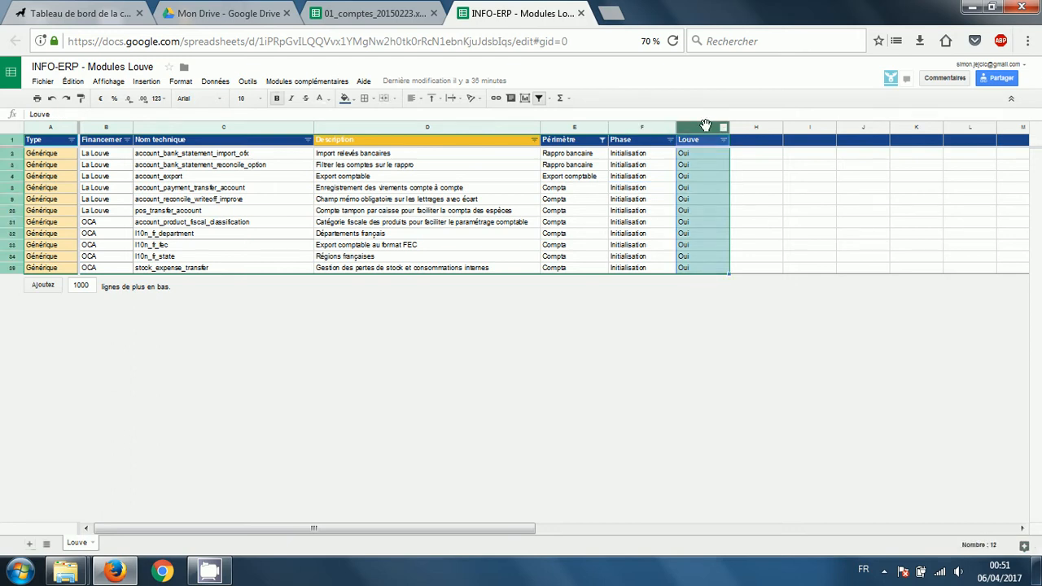
left_click(747, 177)
left_click(832, 191)
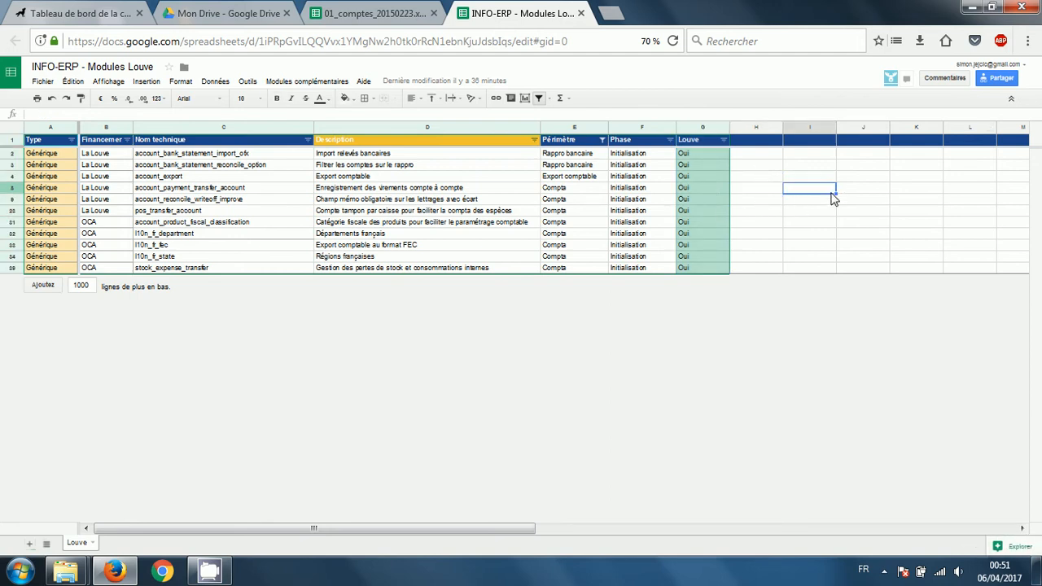
left_click(758, 199)
left_click(764, 213)
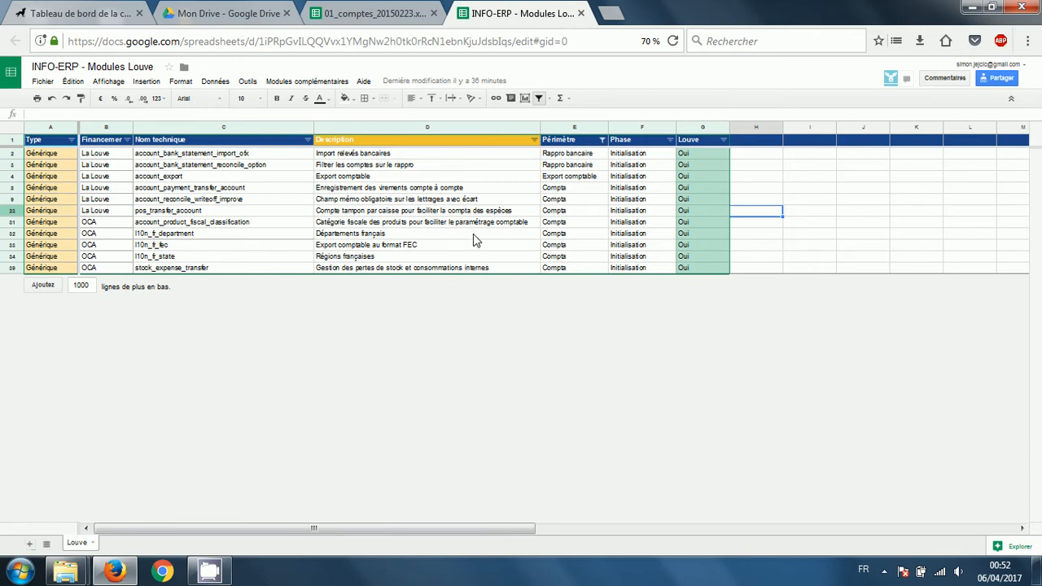
Review the descriptions of the accounting modules, comparing the bank statement import module with the reconciliation account filter module.
left_click(406, 200)
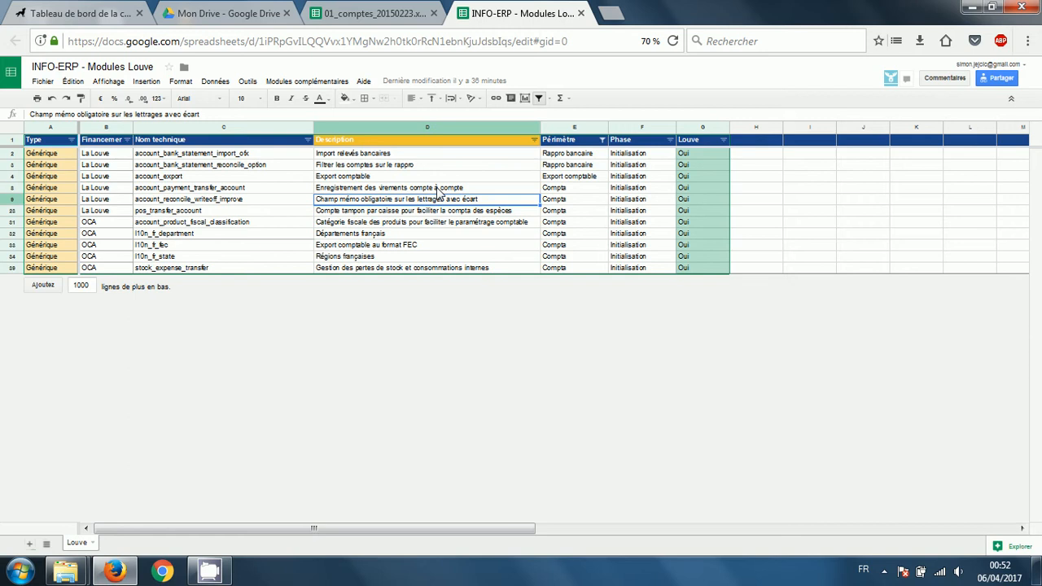
key("Up")
key("Up")
key("Up")
key("Up")
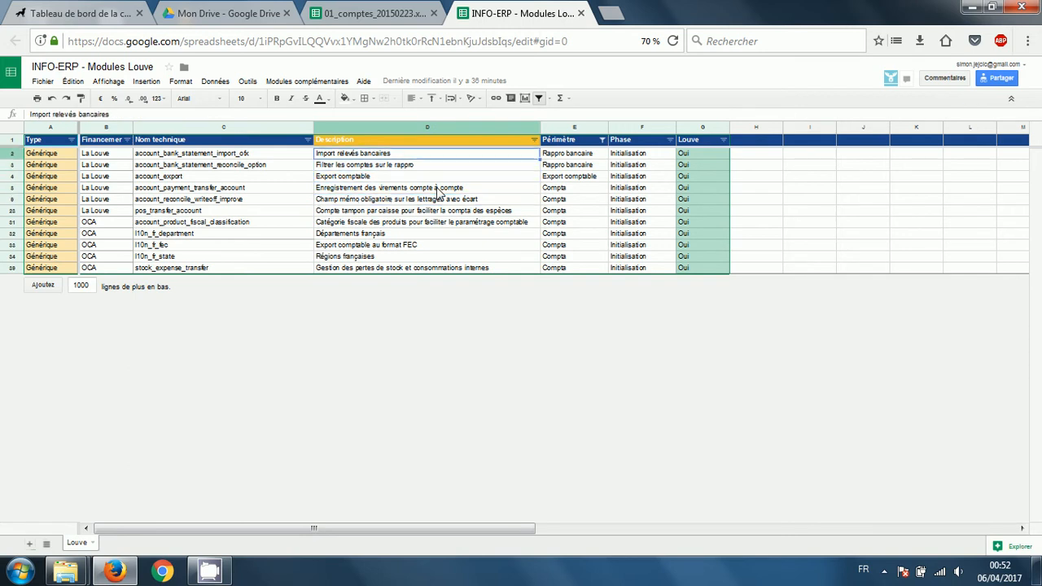
key("Down")
key("Up")
key("Down")
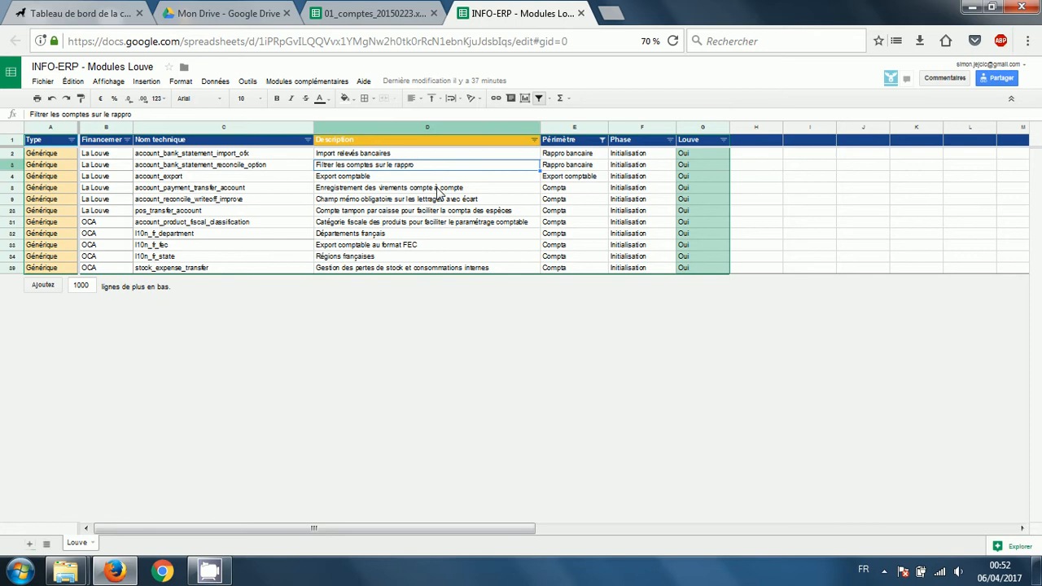
key("Up")
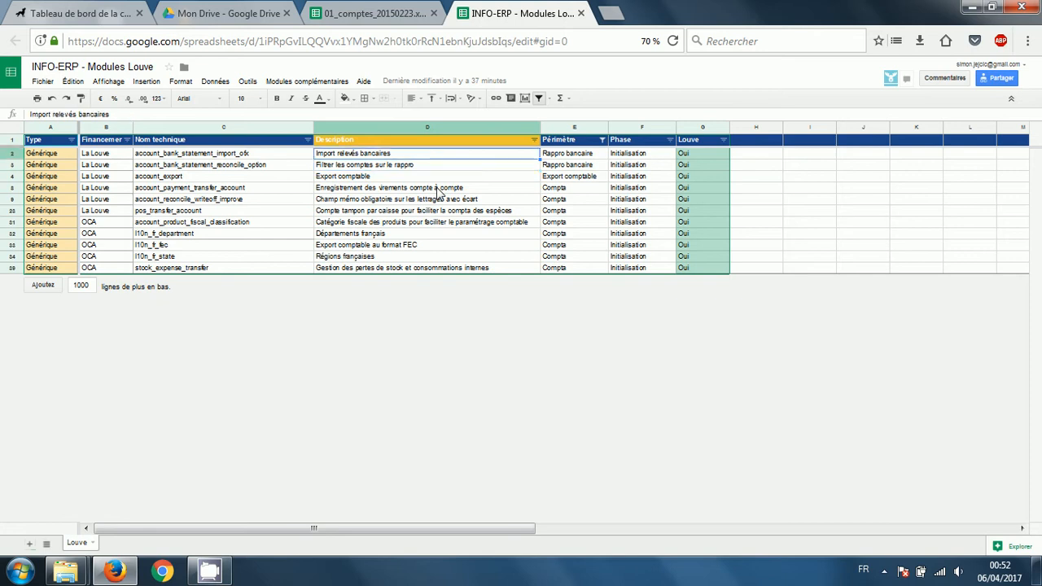
key("Down")
key("Up")
key("Down")
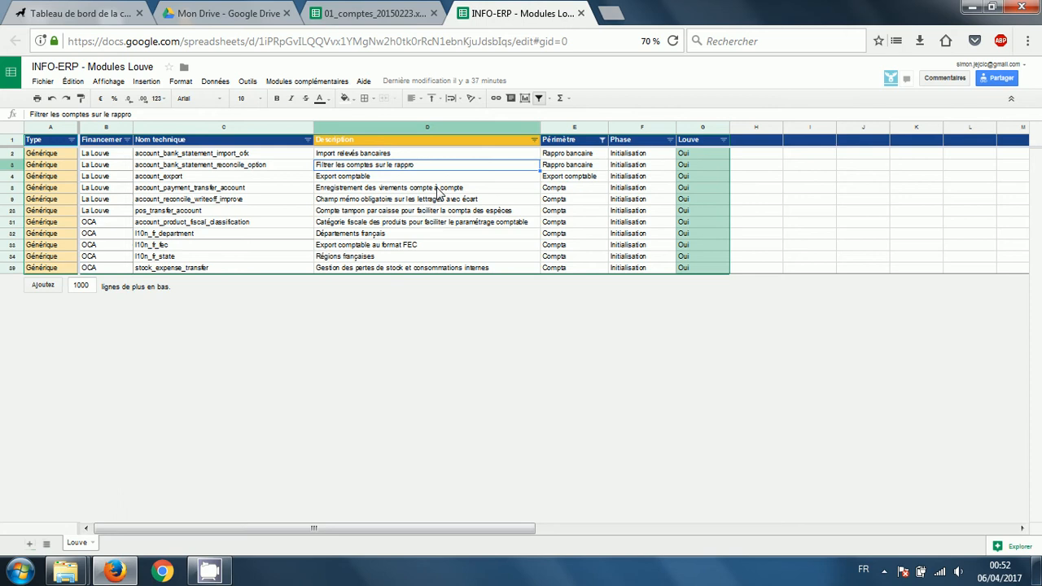
Compare the descriptions of the account_bank_statement_import_ofx and account_bank_statement_reconcile_option modules.
key("Up")
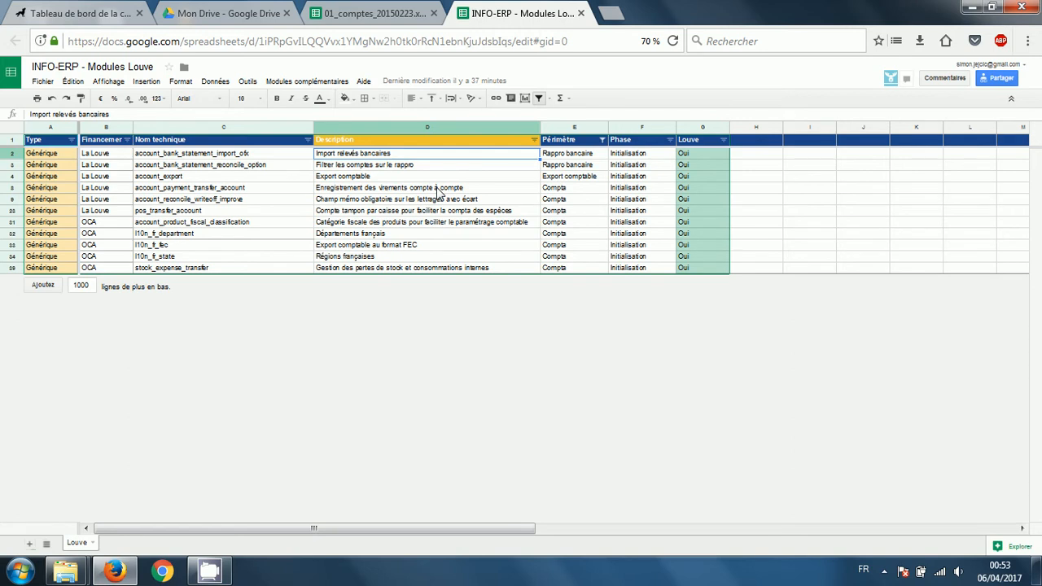
key("Down")
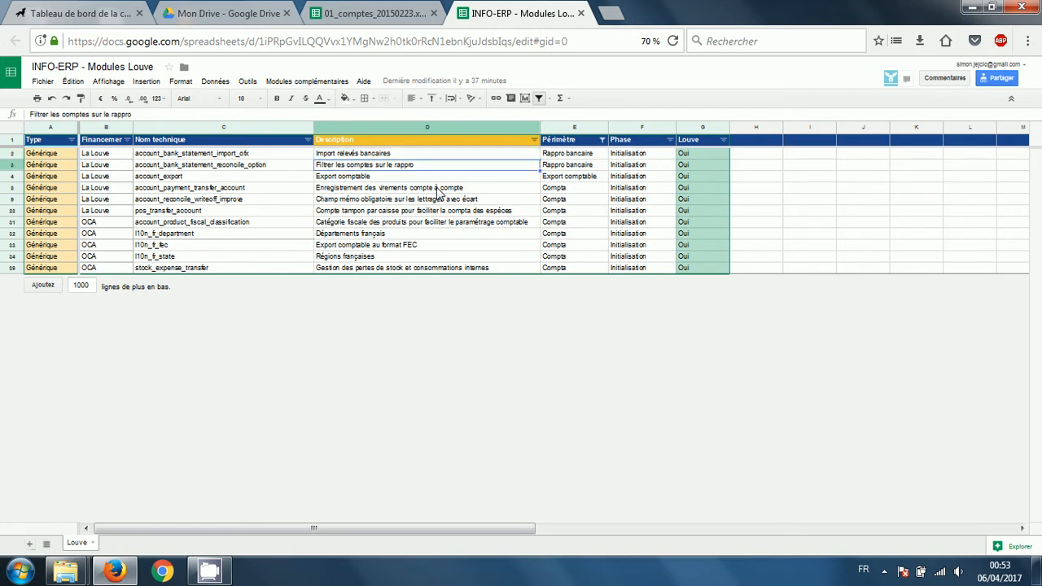
key("Up")
key("Down")
key("Up")
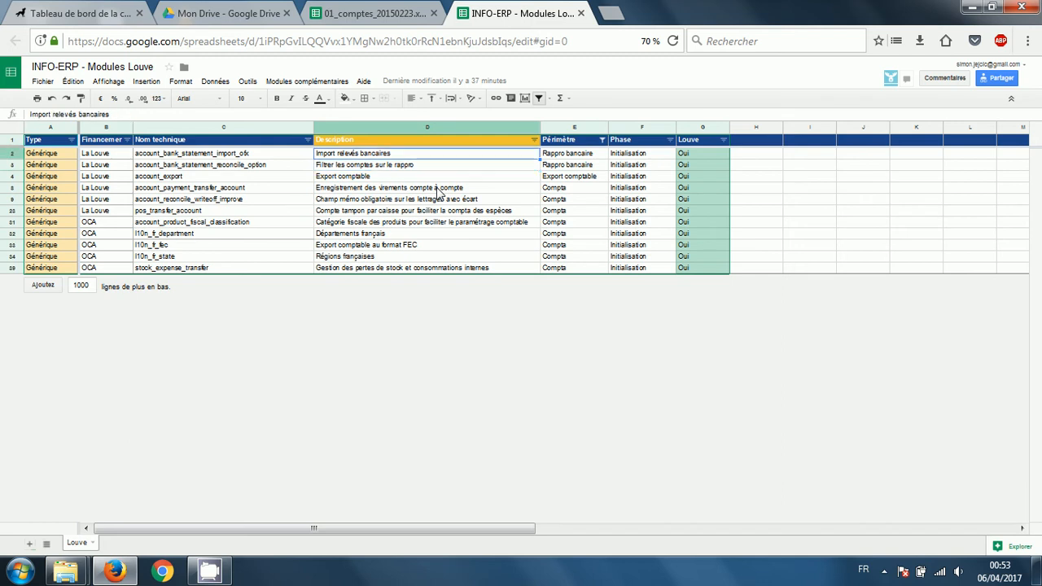
key("Down")
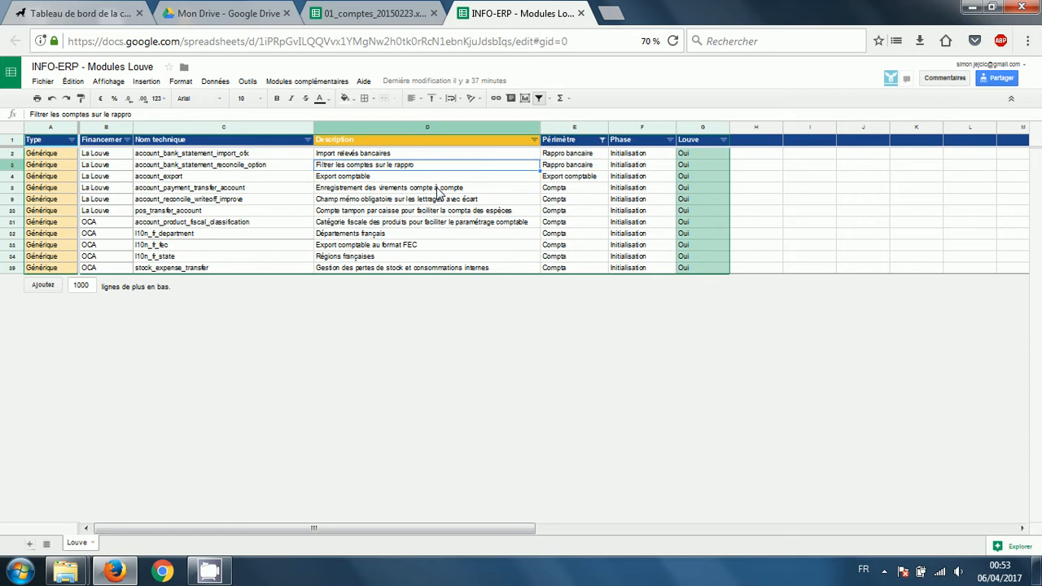
key("Up")
key("Down")
Examine the account_export module's description and technical name in the module list.
key("Down")
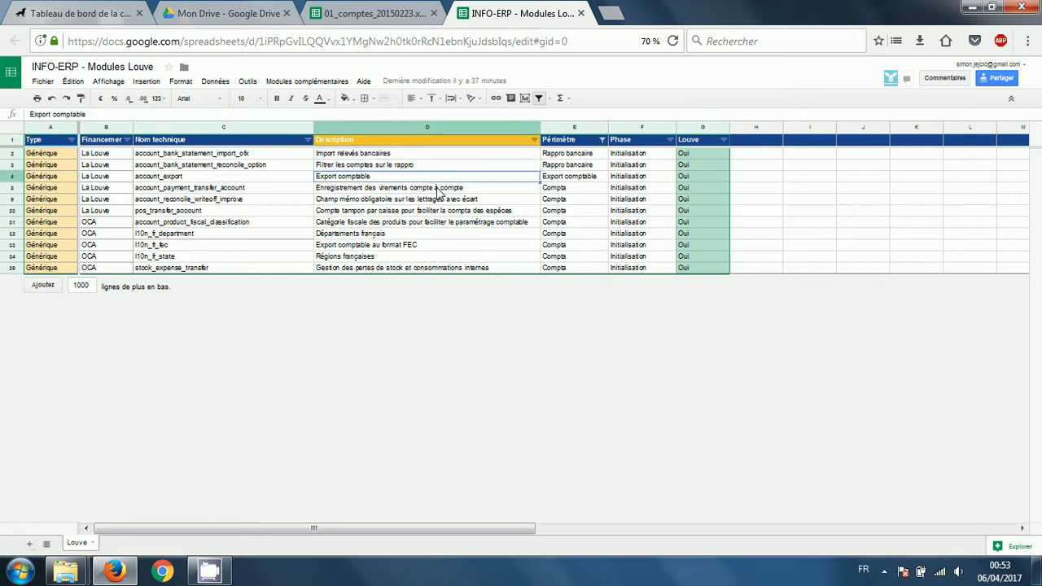
key("Down")
key("Up")
key("Left")
key("Up")
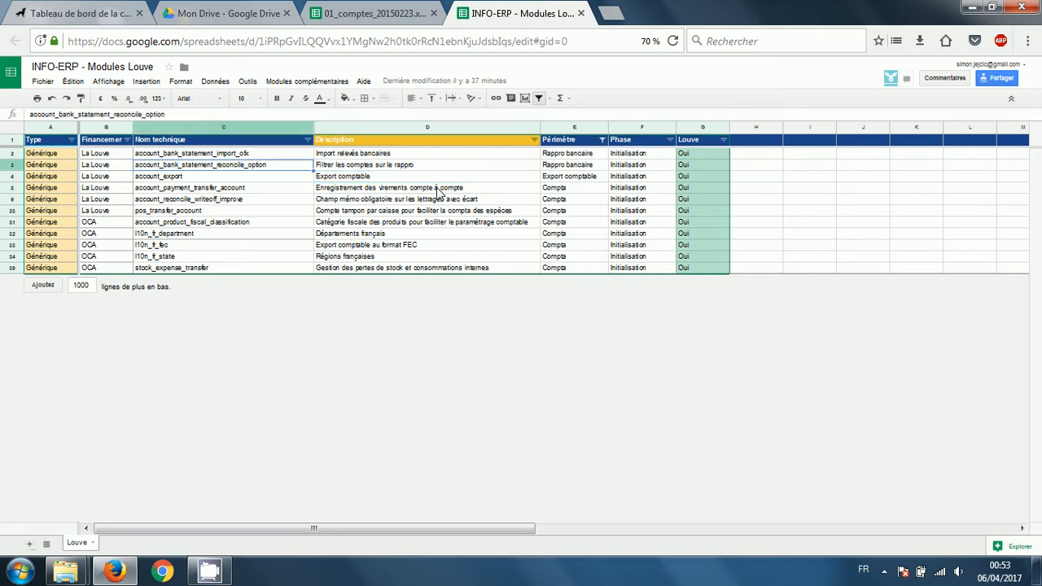
key("Down")
key("Right")
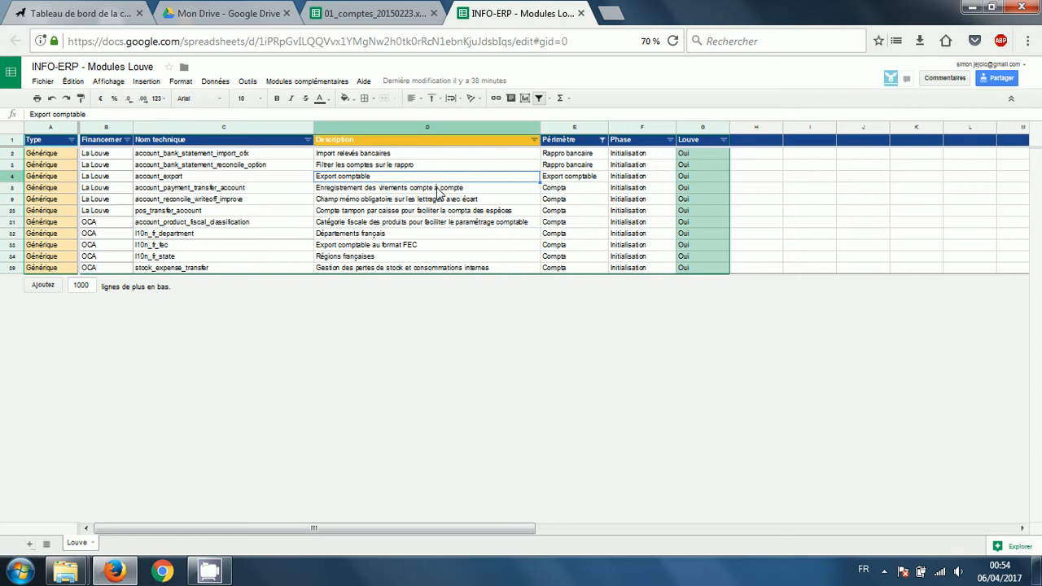
Check the account-to-account transfer description, then switch to Odoo and examine the details of the draft internal transfer dated 03/04/2017.
left_click(439, 188)
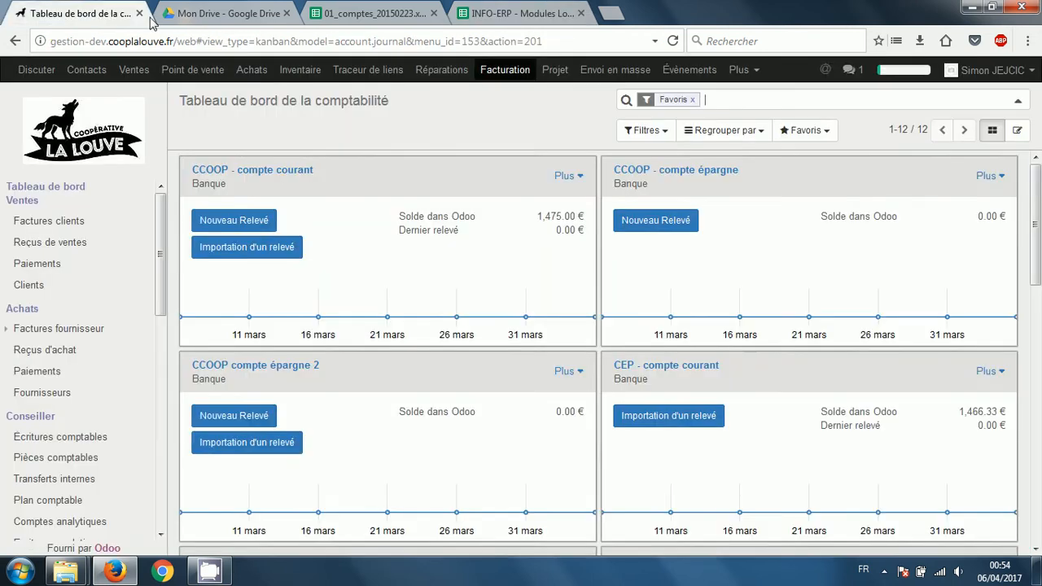
left_click(102, 12)
left_click(47, 479)
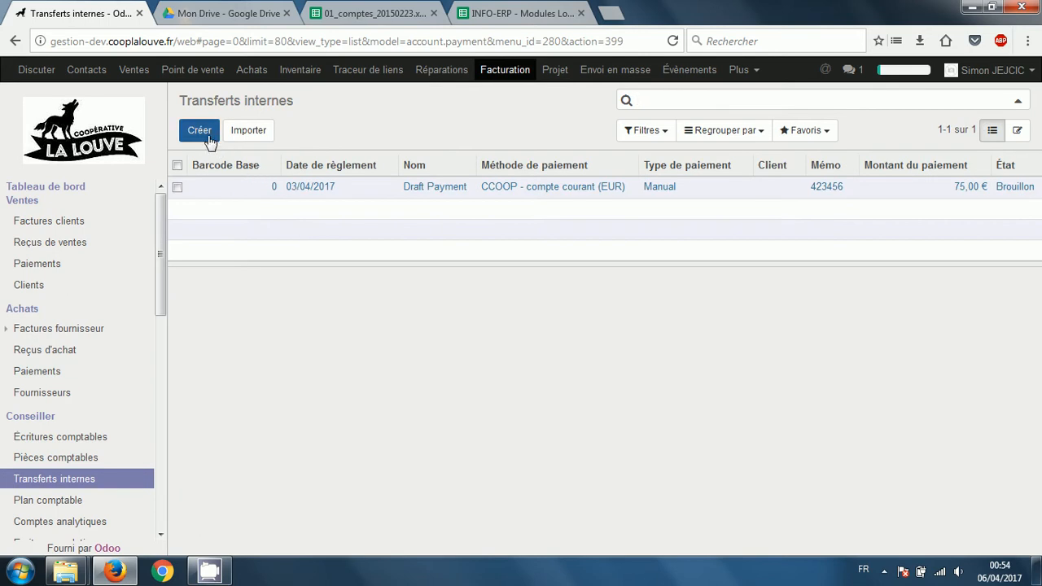
left_click(323, 195)
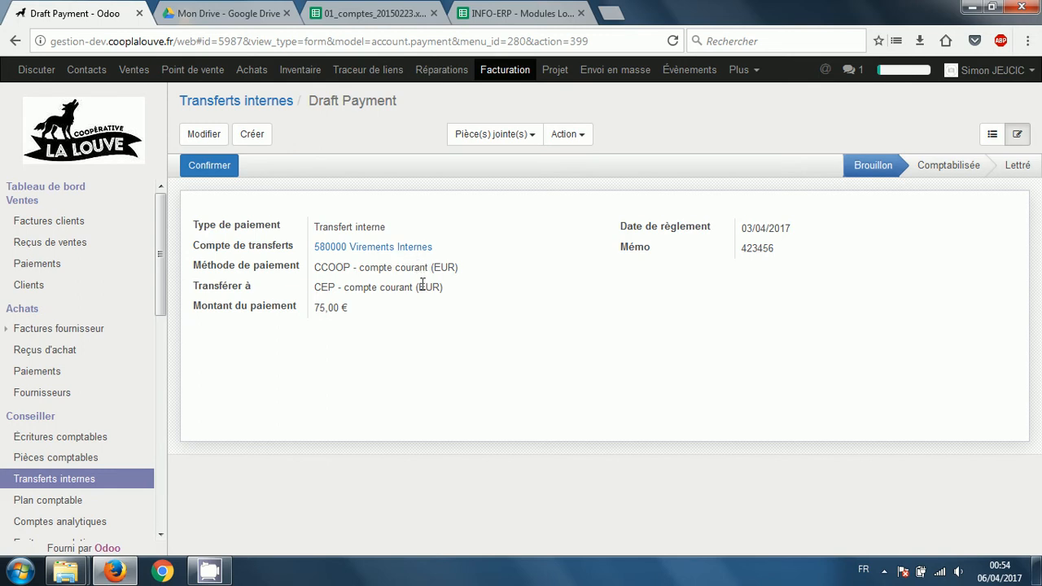
left_click_drag(227, 225, 514, 267)
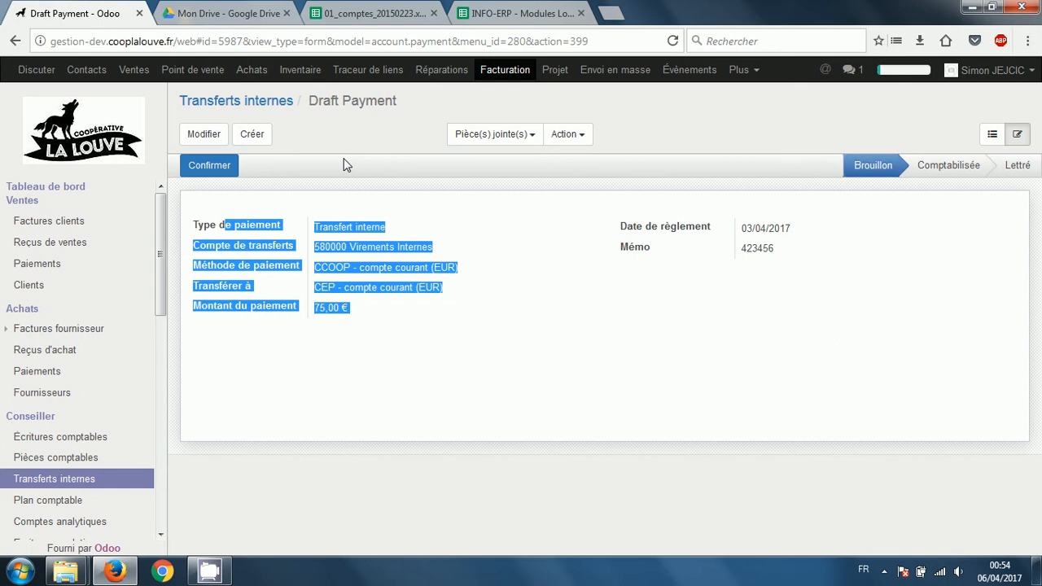
left_click_drag(311, 100, 401, 99)
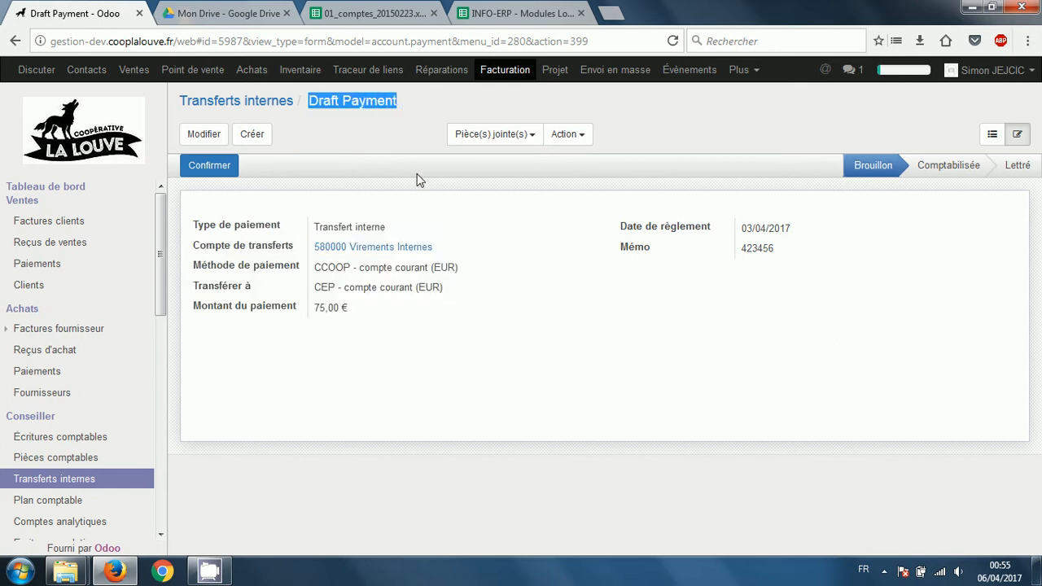
left_click(388, 135)
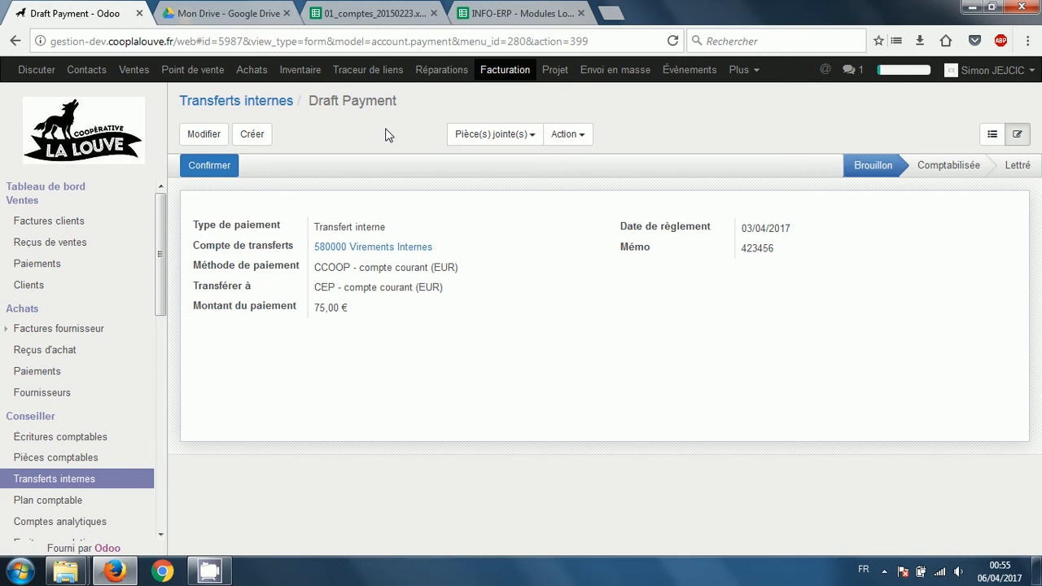
left_click(472, 274)
Switch to the INFO-ERP - Modules Louve spreadsheet and examine the account_reconcile_writeoff_improve module's description and technical name.
left_click(520, 13)
left_click(369, 202)
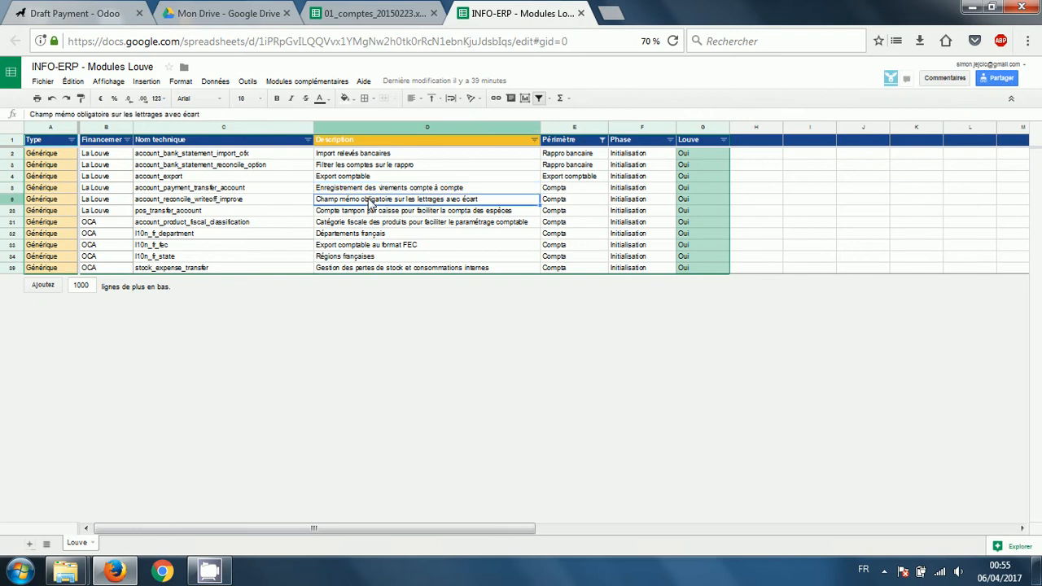
left_click(277, 203)
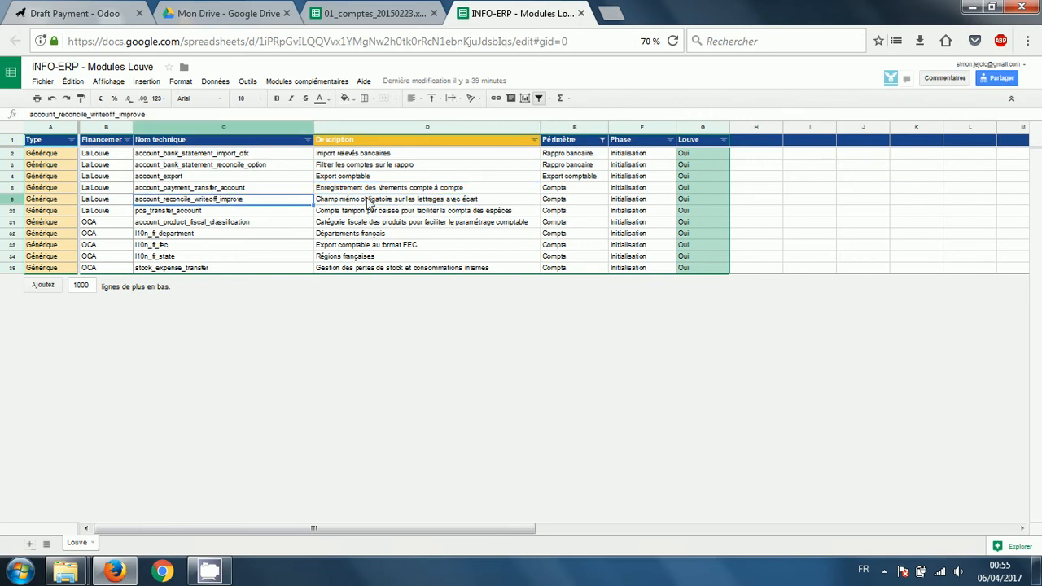
left_click(372, 202)
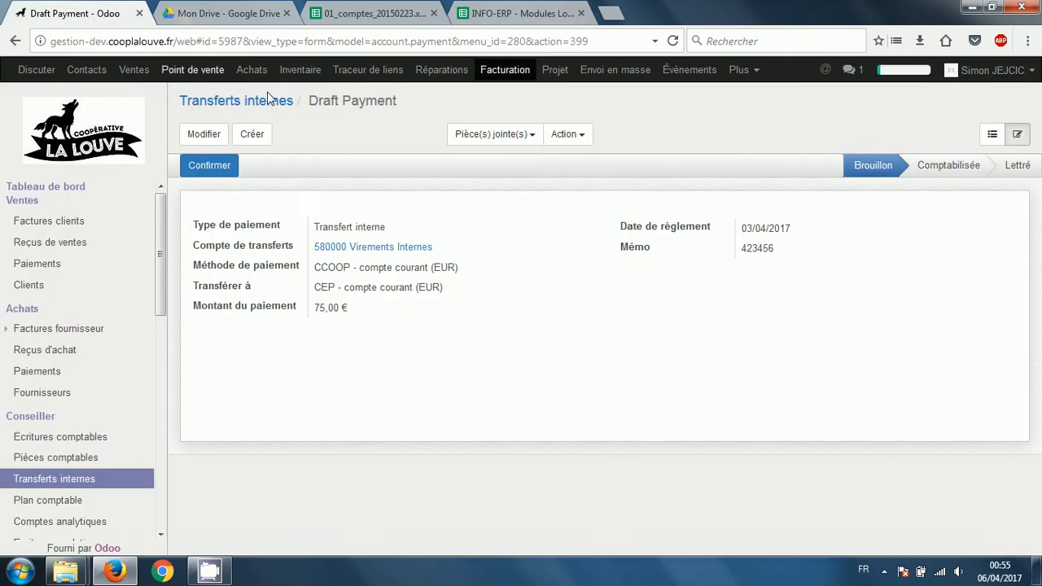
Switch to Odoo and filter the Écritures comptables to Non lettré entries on Compte 511100.
left_click(102, 14)
left_click(72, 439)
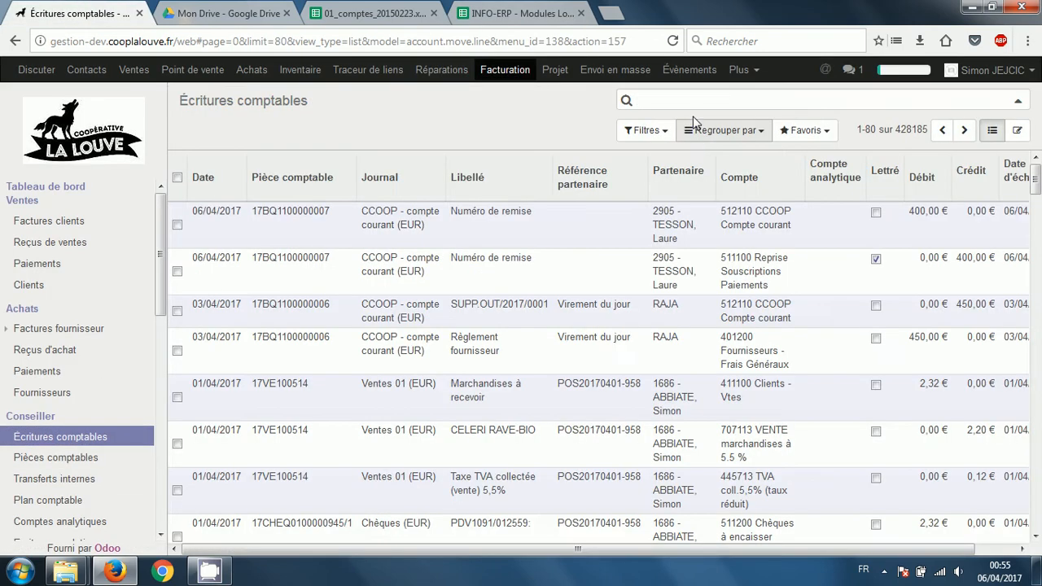
type("511")
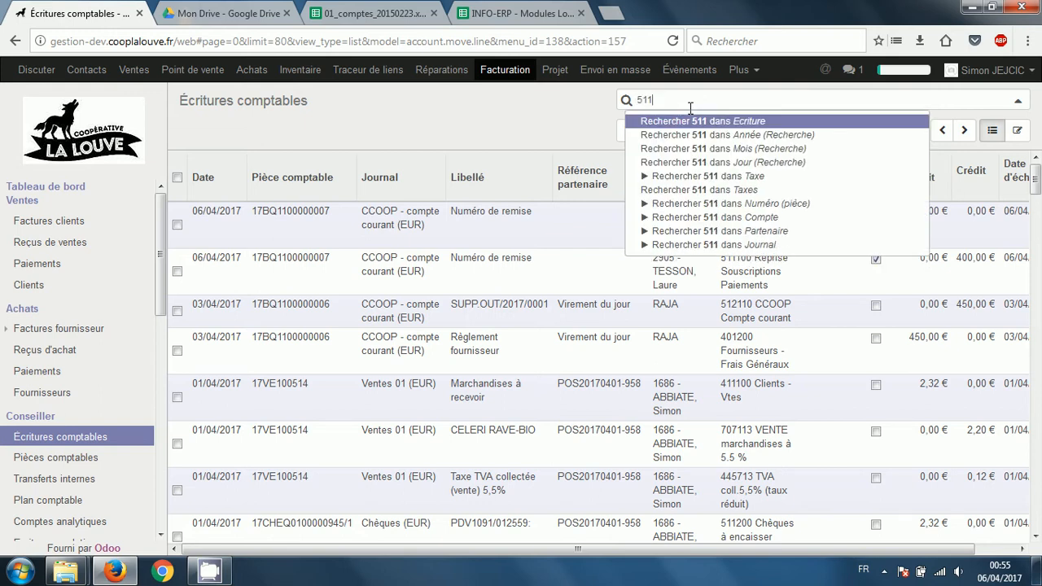
type("100")
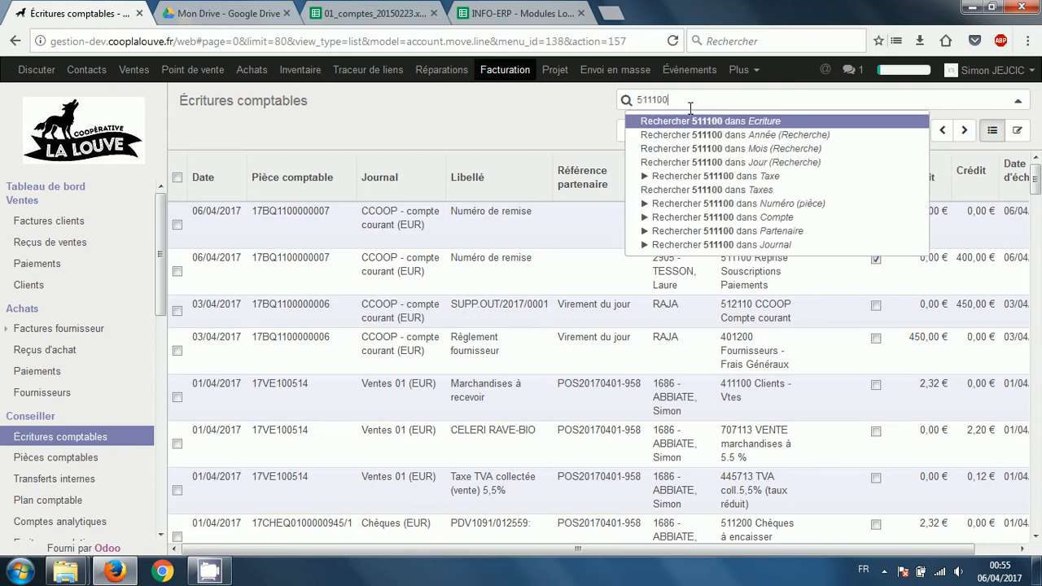
left_click(778, 219)
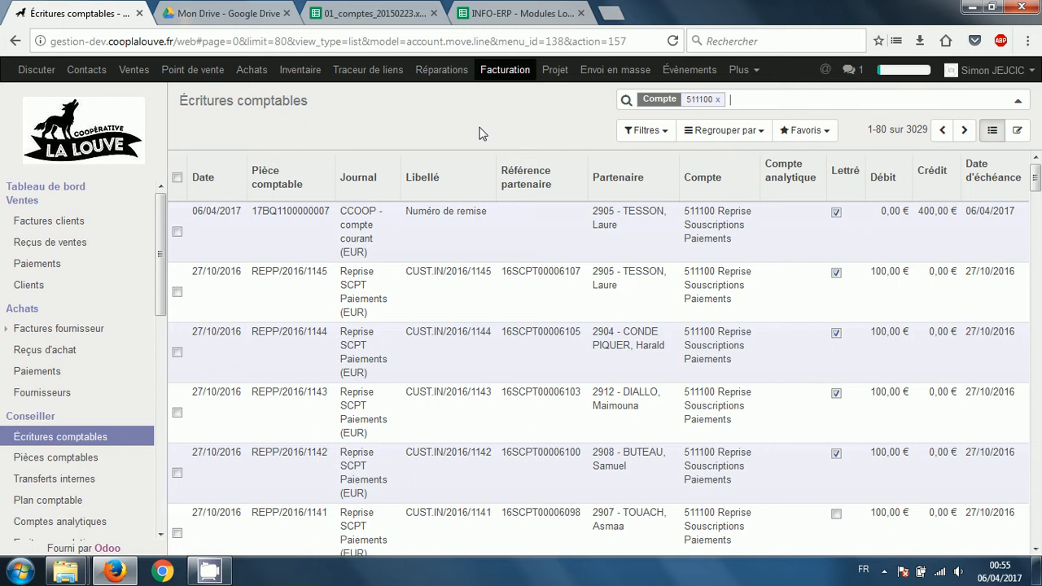
left_click(645, 130)
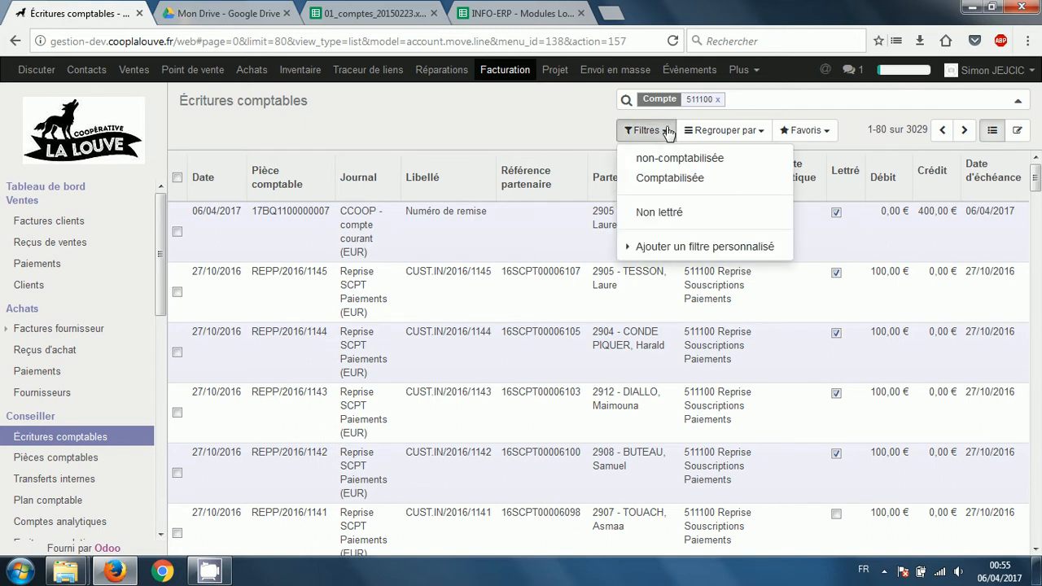
left_click(659, 212)
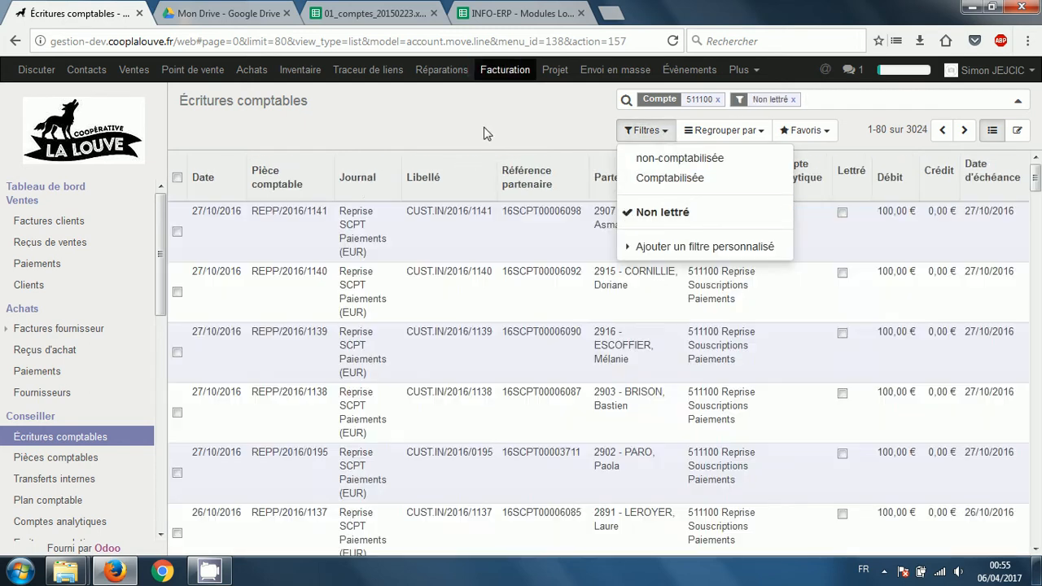
left_click(486, 132)
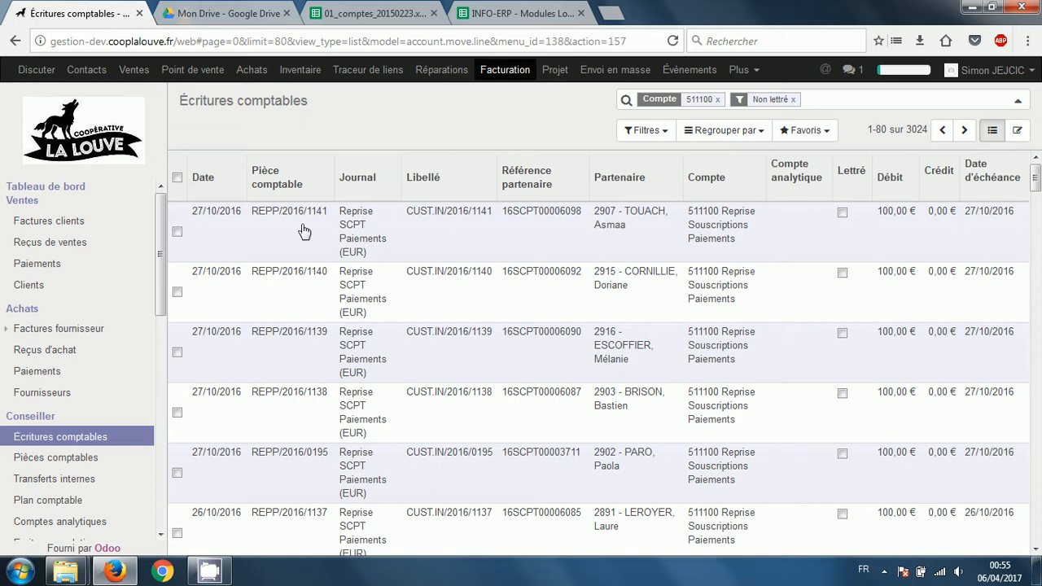
Select the first four unreconciled entries and start Lettrer les écritures, checking the total debit amount.
left_click(177, 231)
left_click(177, 293)
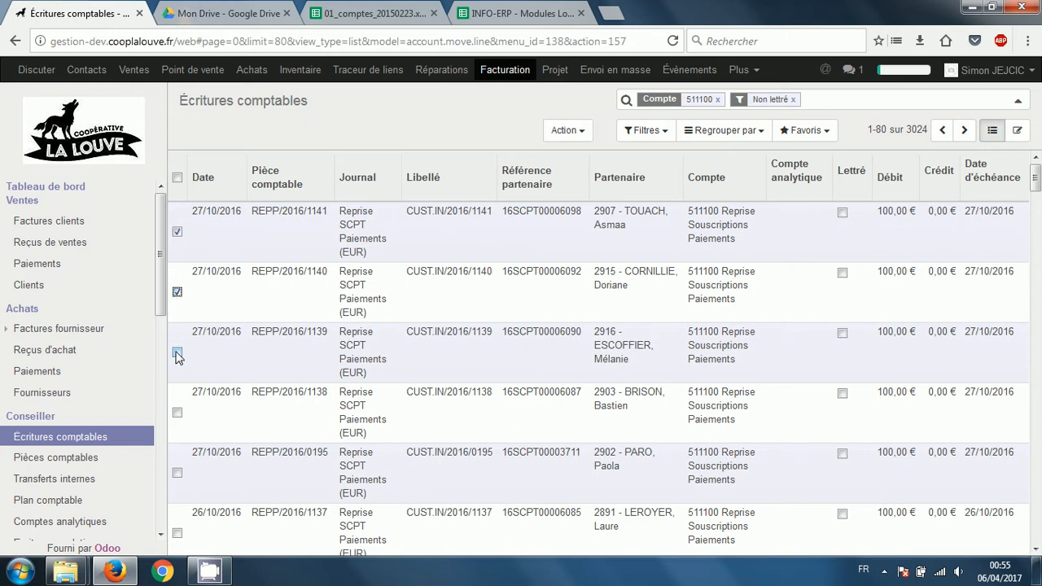
left_click(177, 352)
left_click(178, 413)
left_click(586, 132)
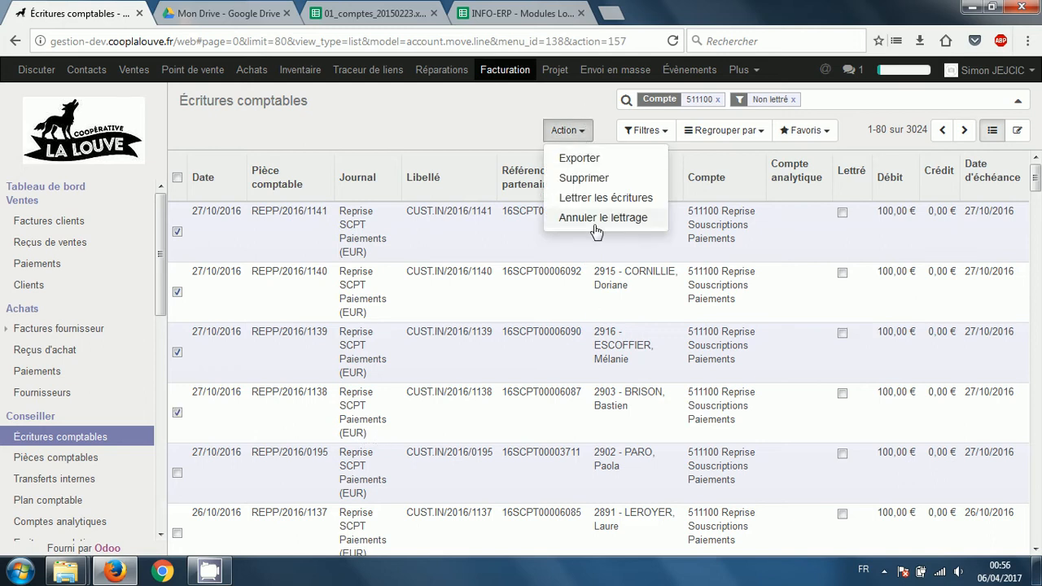
left_click(606, 198)
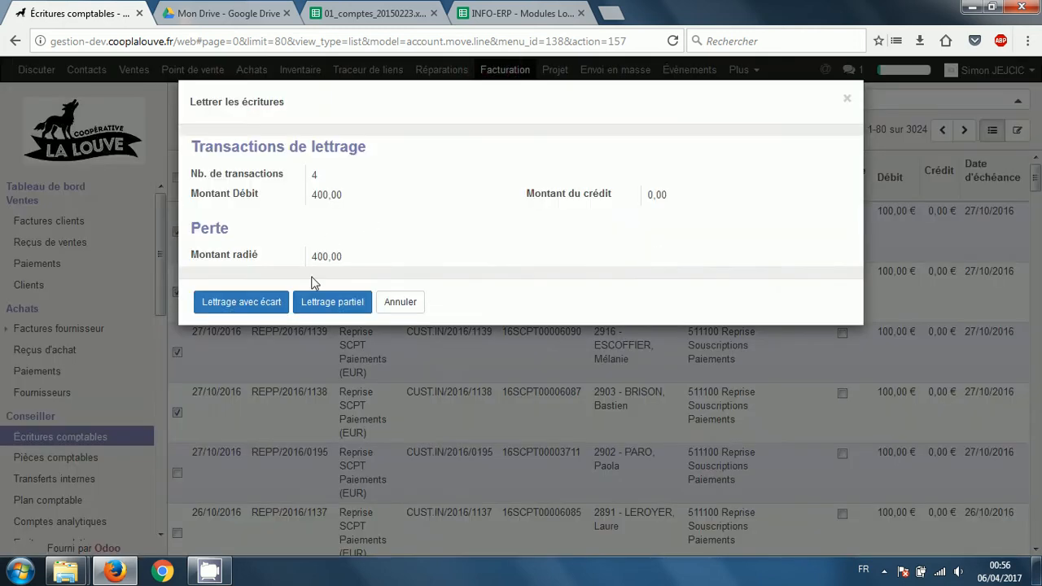
double_click(330, 195)
double_click(330, 195)
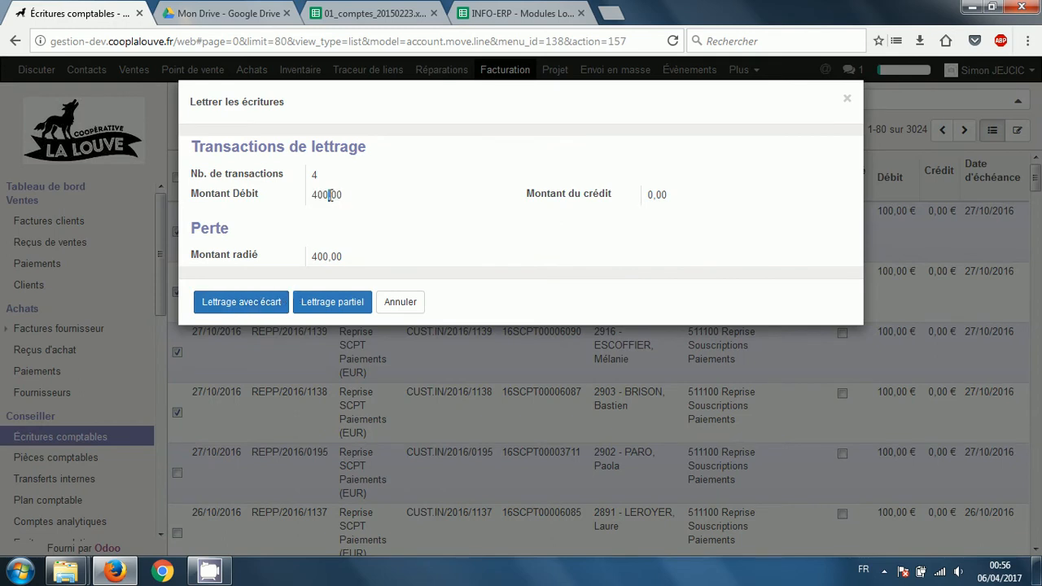
Choose Lettrage avec écart with CCOOP - compte courant (EUR) as Journal des pertes and 06/04/2017 as the date.
left_click(260, 307)
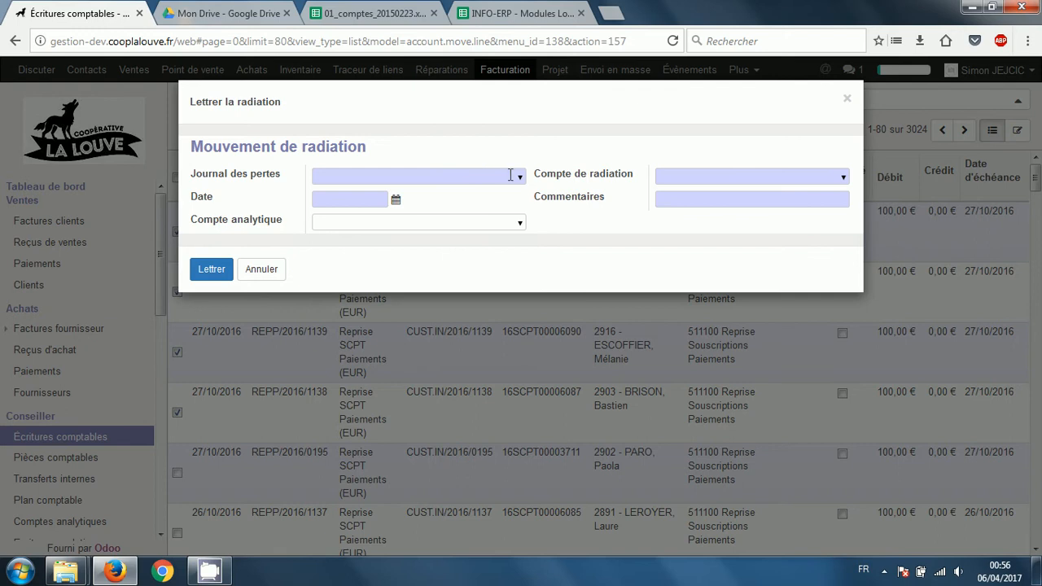
left_click(519, 178)
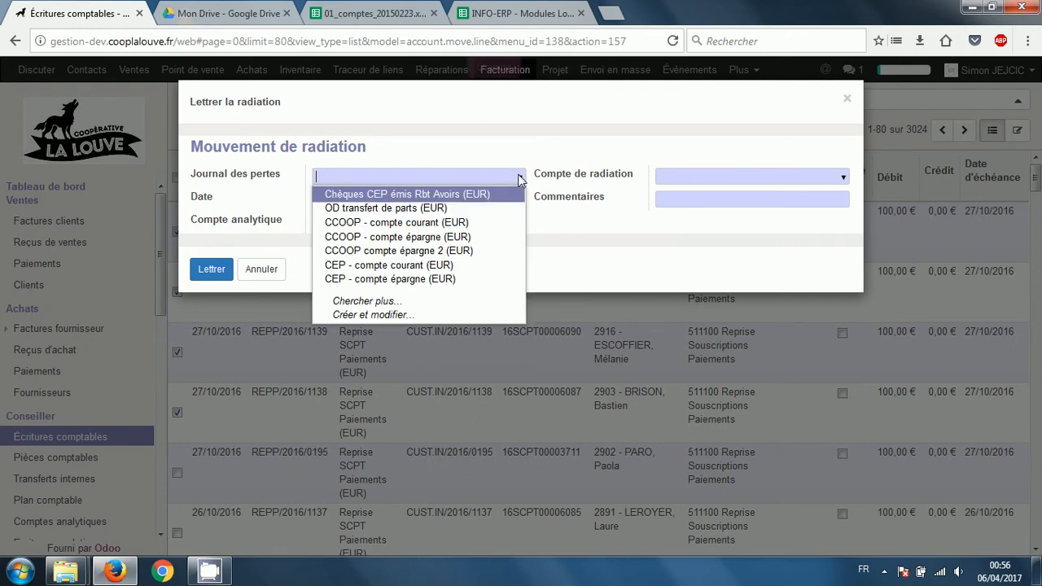
left_click(448, 223)
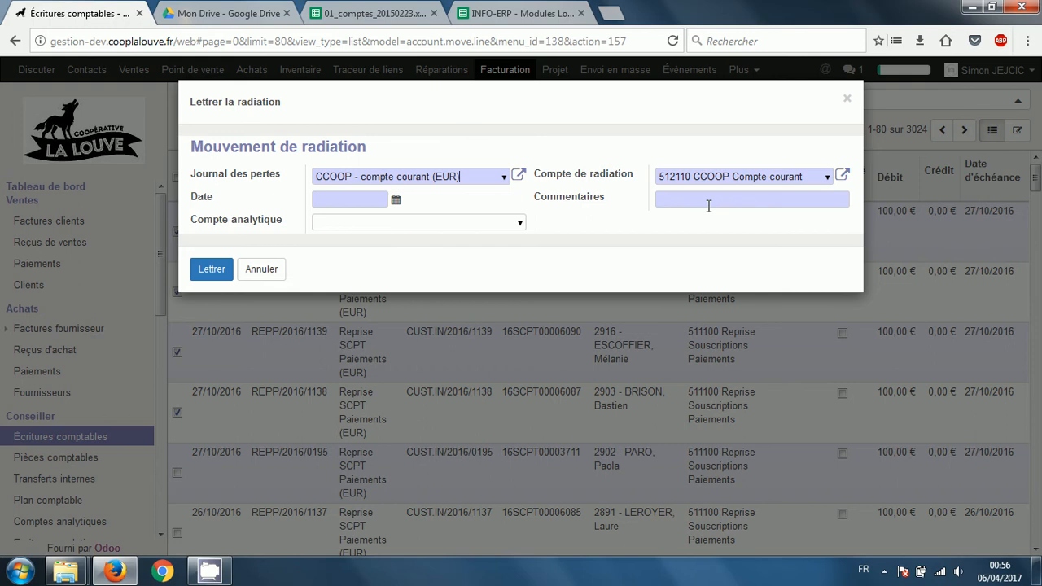
left_click(355, 198)
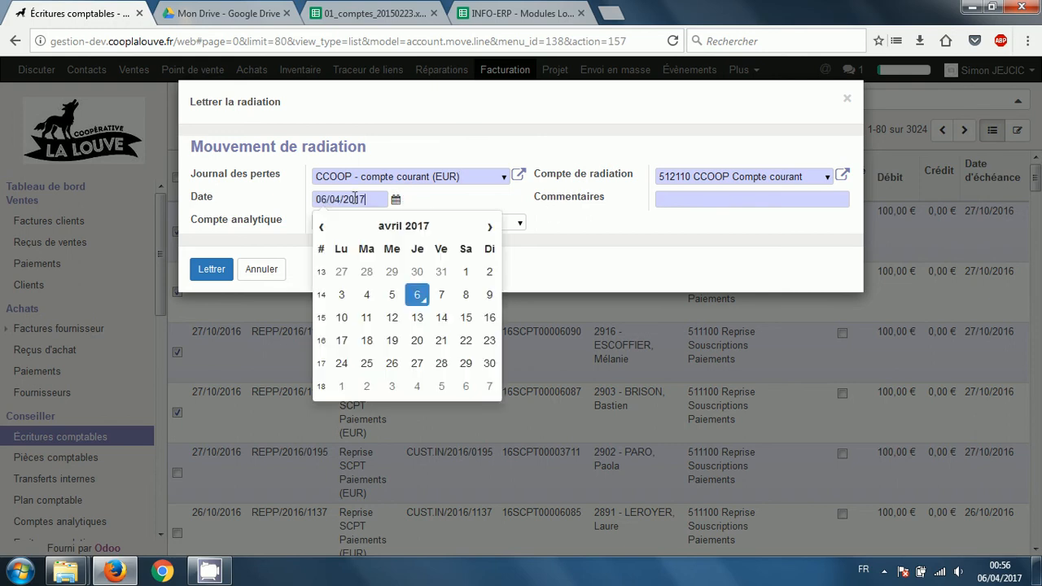
left_click(415, 296)
Enter "Numéro de remise" as the write-off's Commentaires and reconcile the selected entries.
left_click(697, 195)
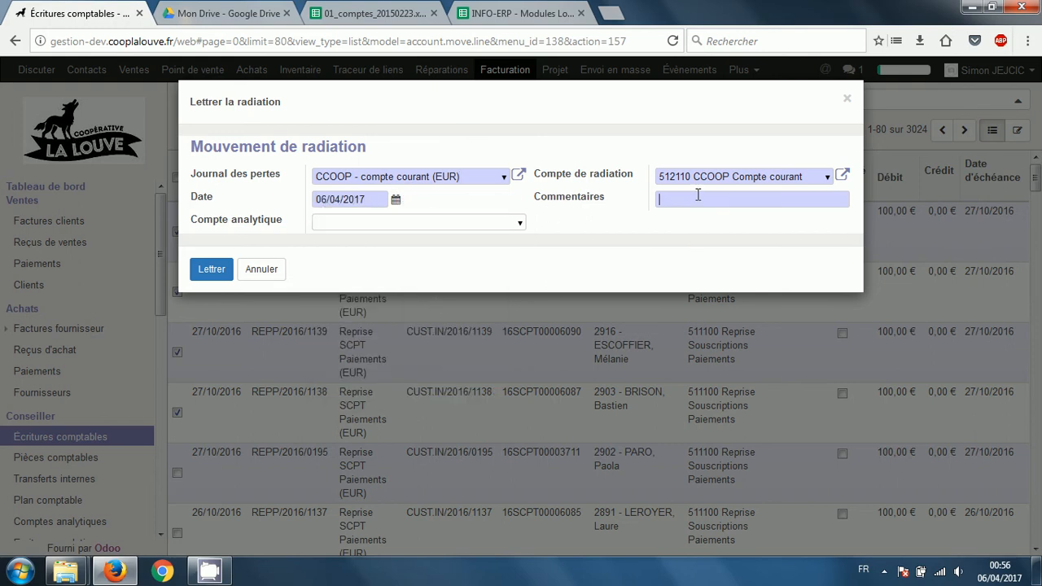
type("NUmé")
key("BackSpace")
key("BackSpace")
key("BackSpace")
key("BackSpace")
type("Numéro d'e")
key("BackSpace")
key("BackSpace")
type("e remise")
left_click(217, 275)
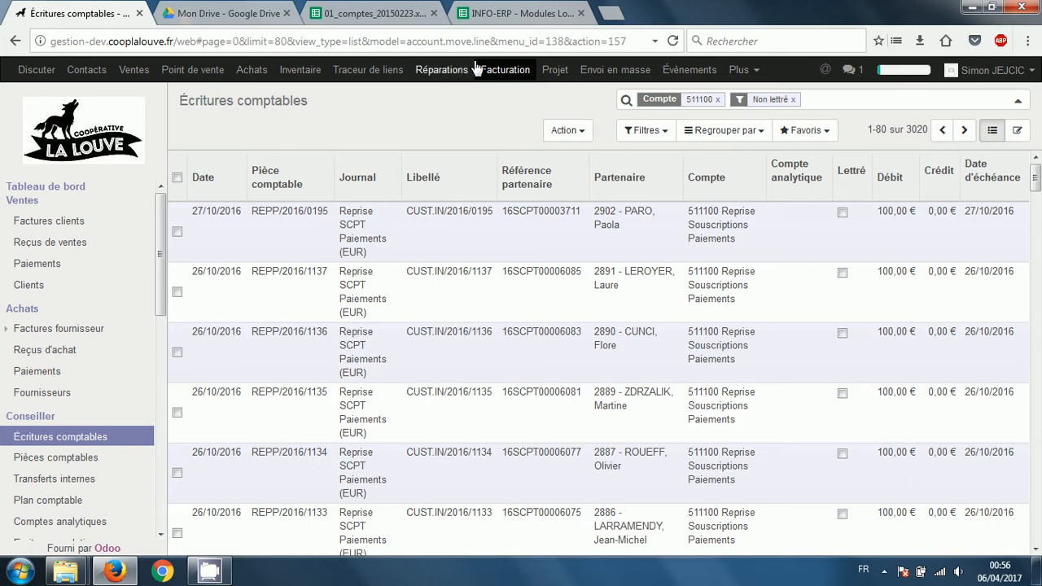
Switch back to the INFO-ERP - Modules Louve spreadsheet and examine the pos_transfer_account module's description.
left_click(492, 20)
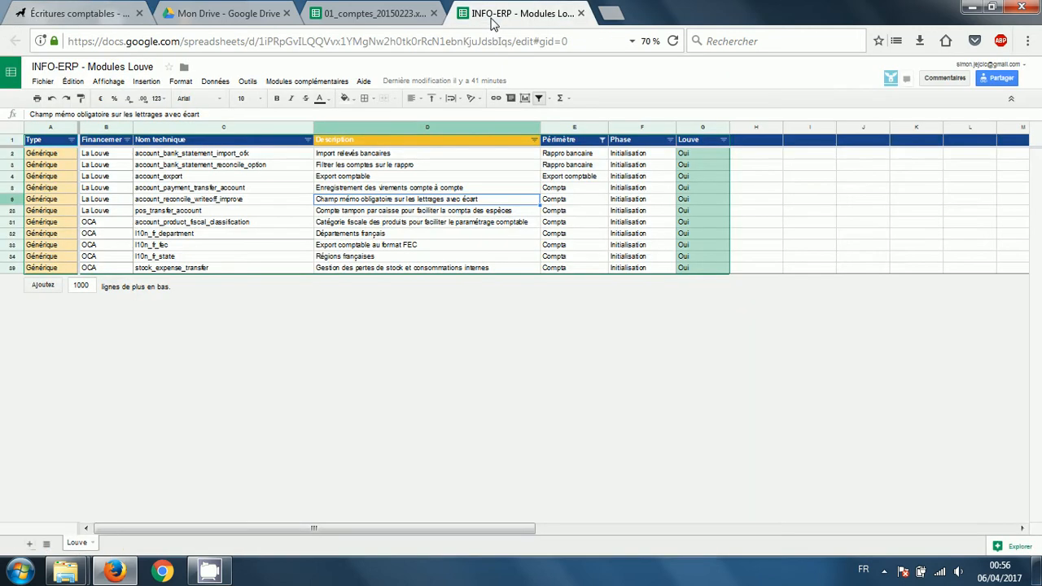
left_click(408, 211)
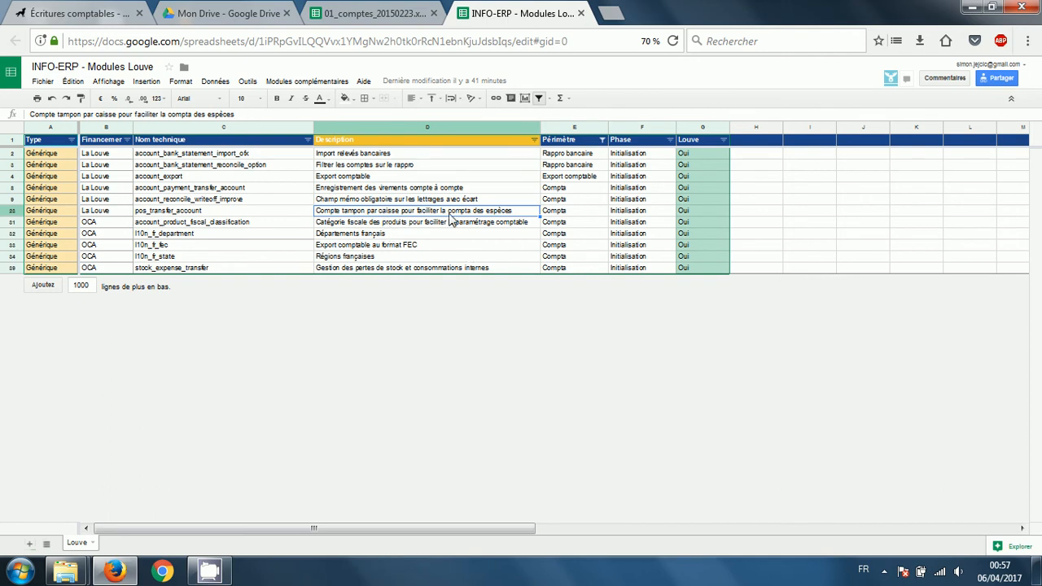
Examine the technical names and descriptions of the pos_transfer_account and account_product_fiscal_classification modules.
left_click(268, 213)
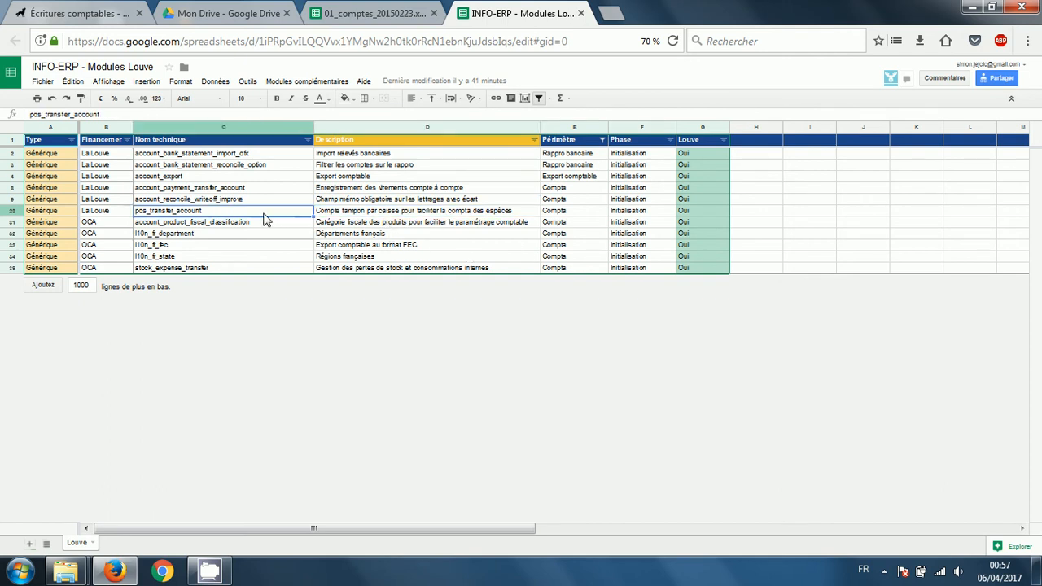
left_click(369, 213)
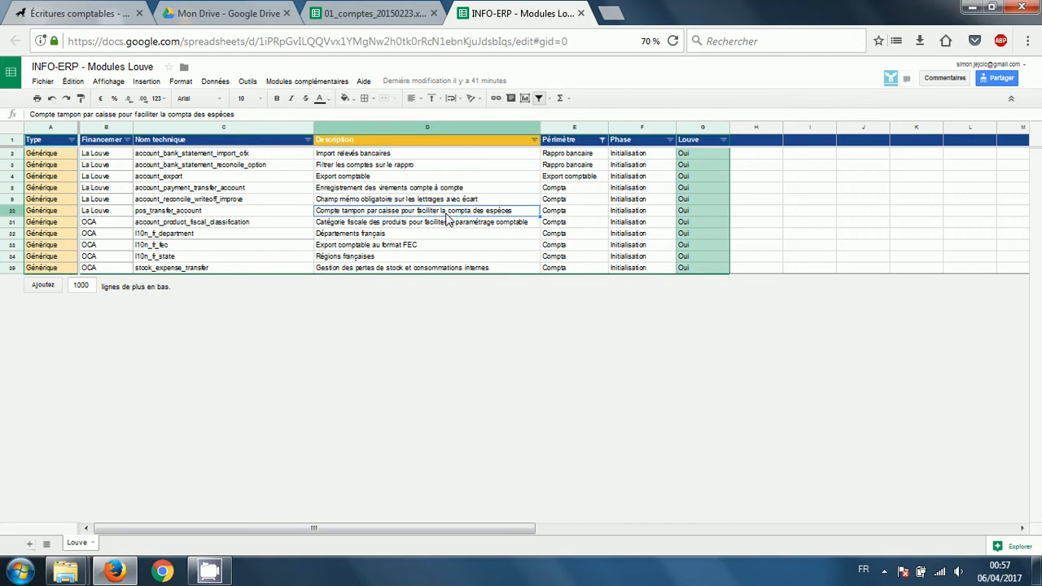
left_click(419, 226)
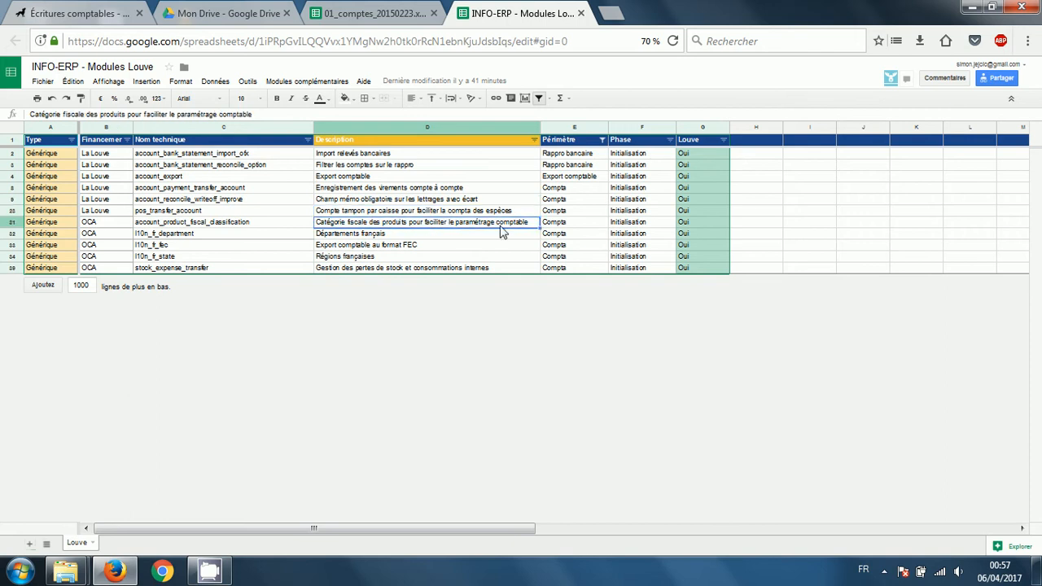
left_click(257, 227)
left_click(366, 226)
Switch to Odoo and open the accounting details of the purchase article 1881 COQUILETTE BLANCHE 500G.
left_click(96, 14)
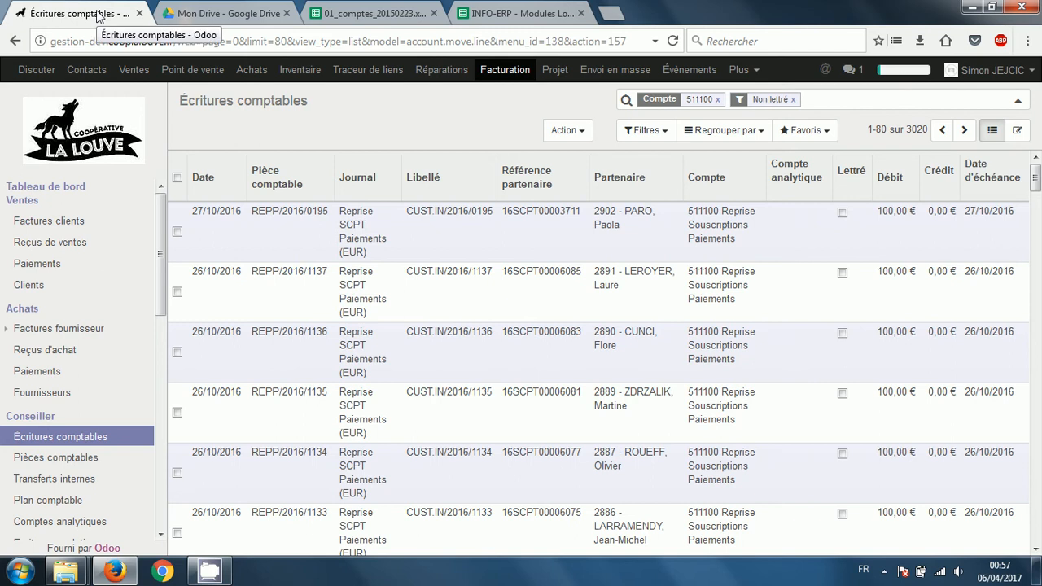
left_click(252, 70)
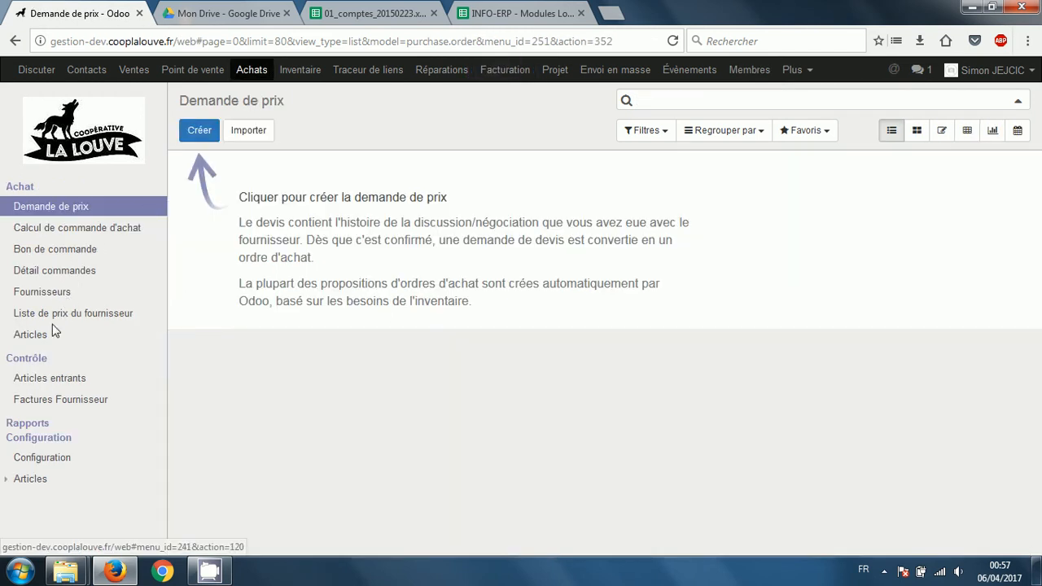
left_click(32, 334)
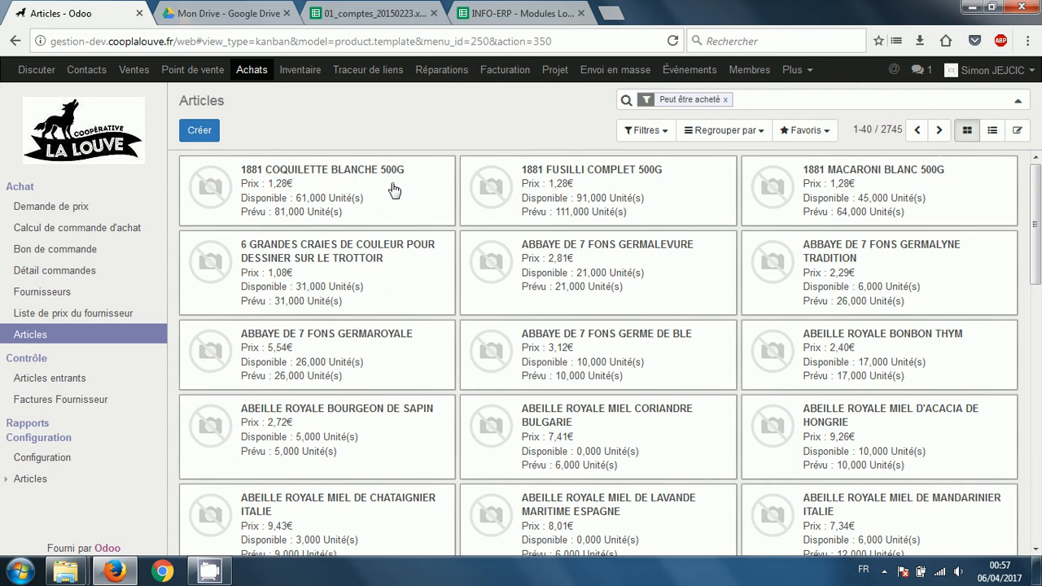
left_click(394, 189)
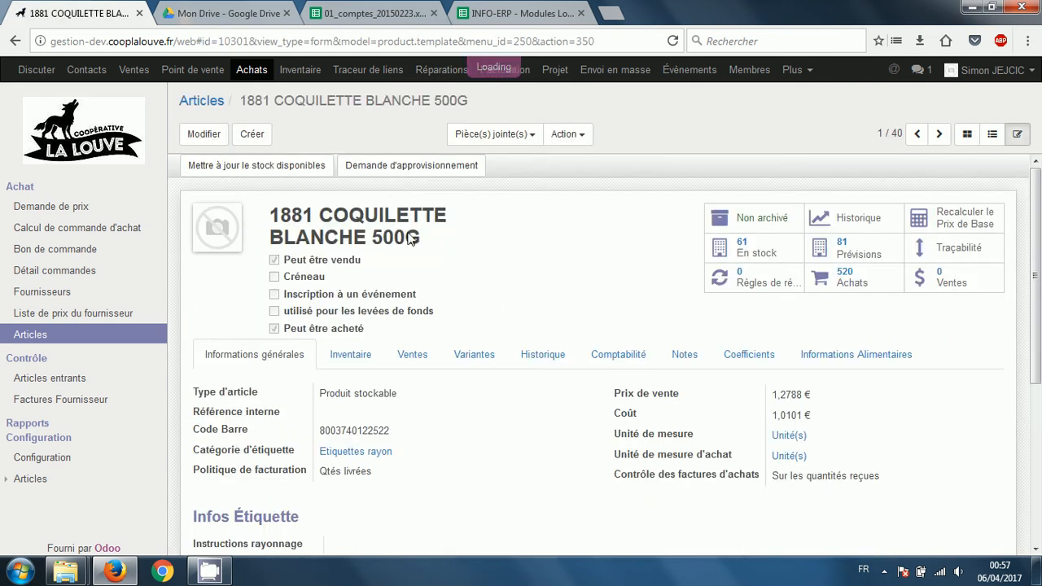
left_click(633, 359)
scroll(595, 269, "down", 2)
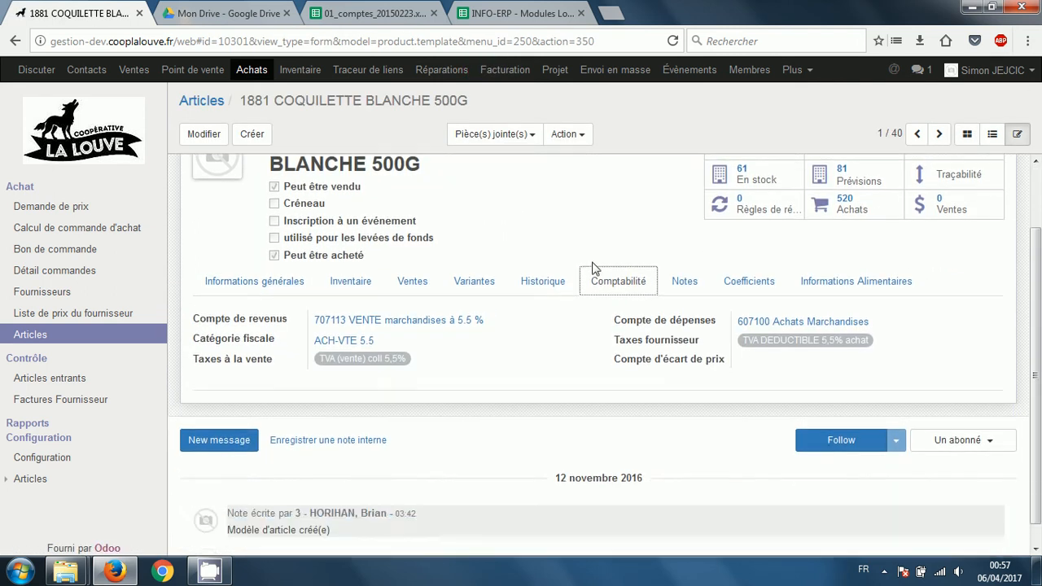
Examine the article's supplier taxes and its fiscal category ACH-VTE 5.5.
left_click(517, 340)
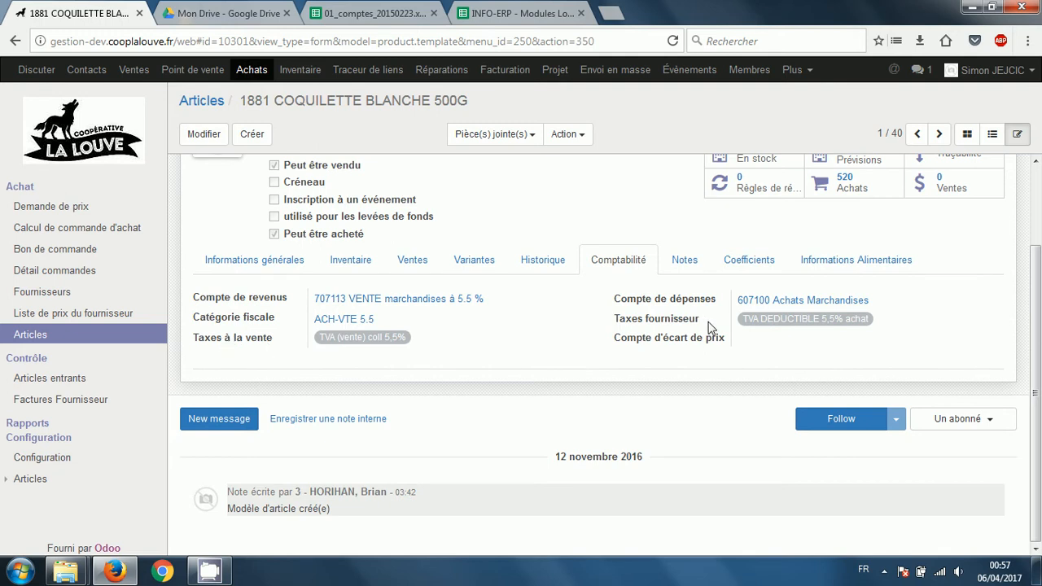
double_click(657, 320)
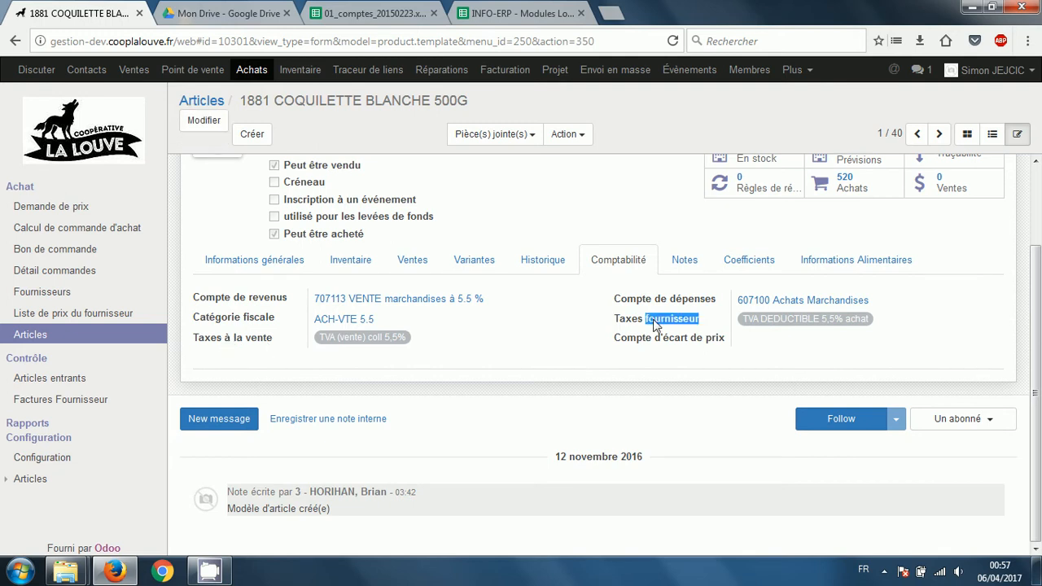
left_click(441, 337)
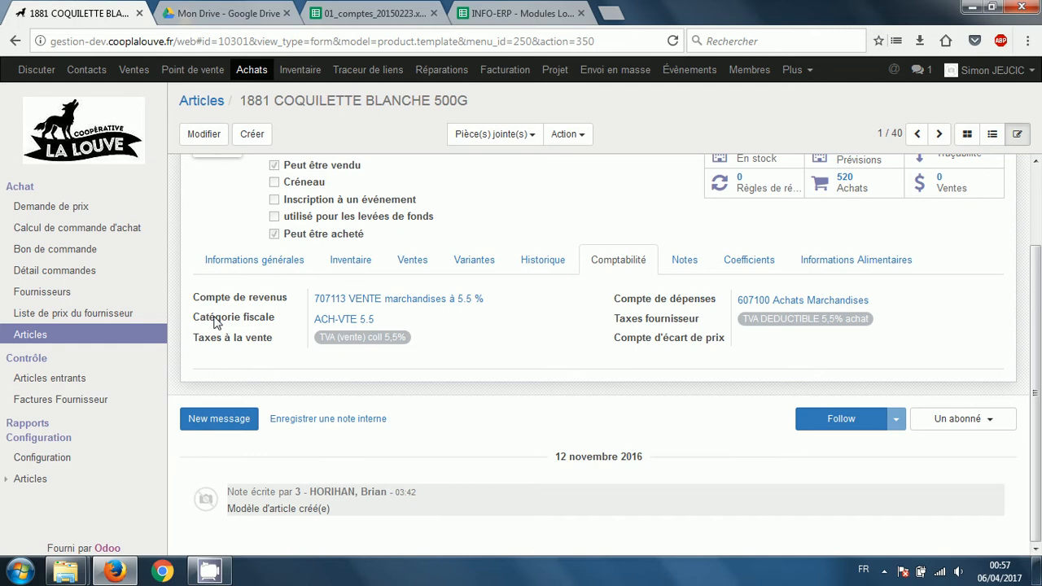
left_click_drag(213, 318, 407, 323)
left_click(458, 352)
scroll(680, 358, "up", 2)
Compare the article's Compte de dépenses and Compte de revenus settings.
triple_click(680, 367)
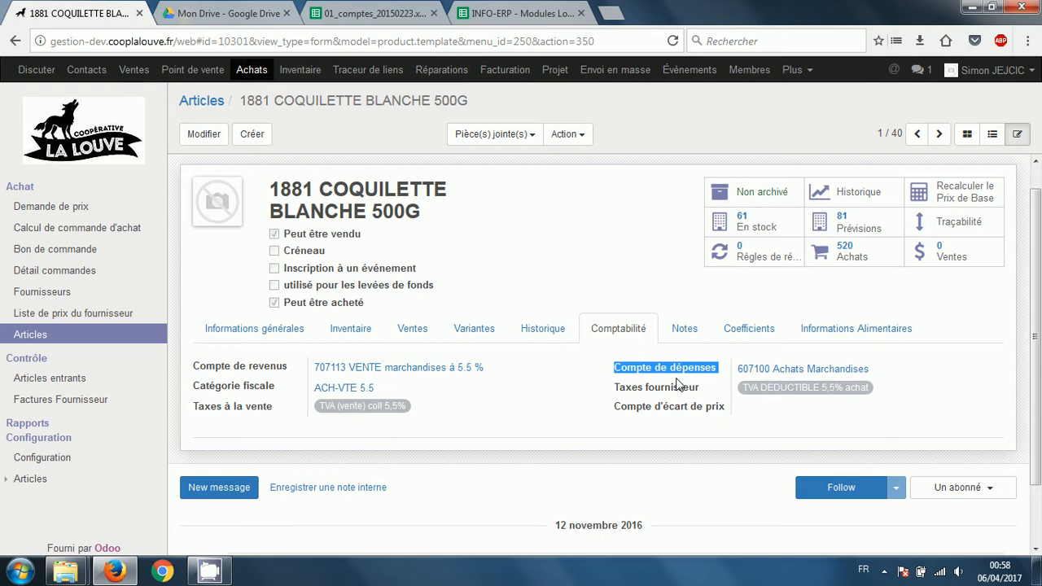
left_click_drag(200, 366, 277, 367)
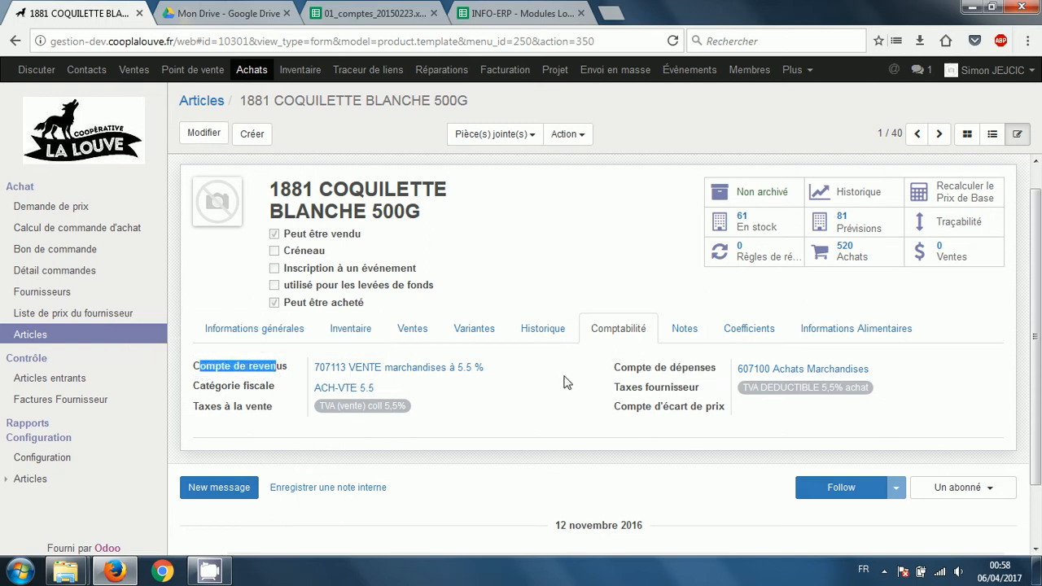
left_click(656, 369)
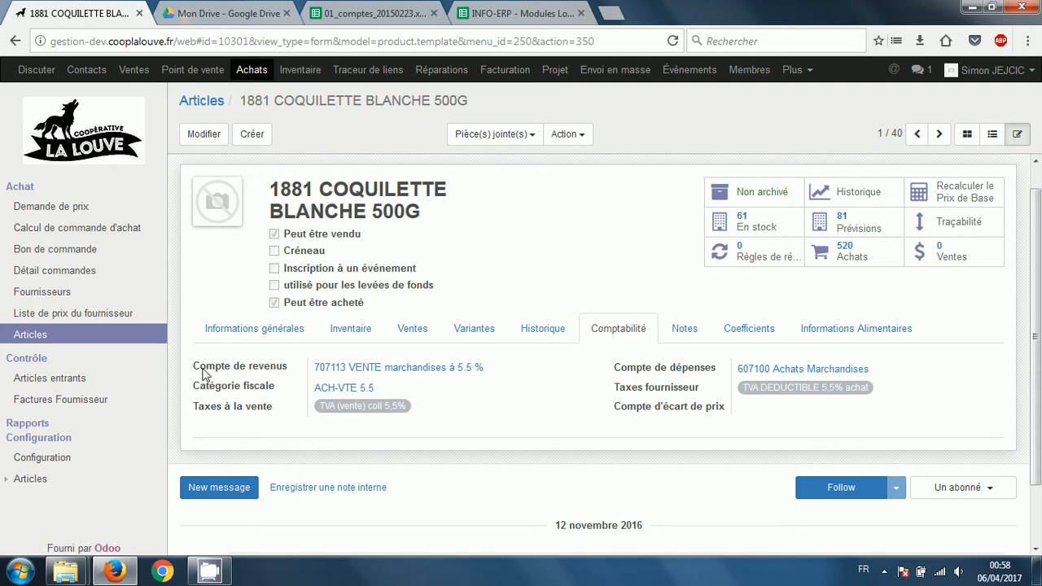
left_click_drag(201, 367, 315, 373)
left_click(539, 397)
Look through the article's sales, general and inventory information to find its internal category.
left_click(412, 330)
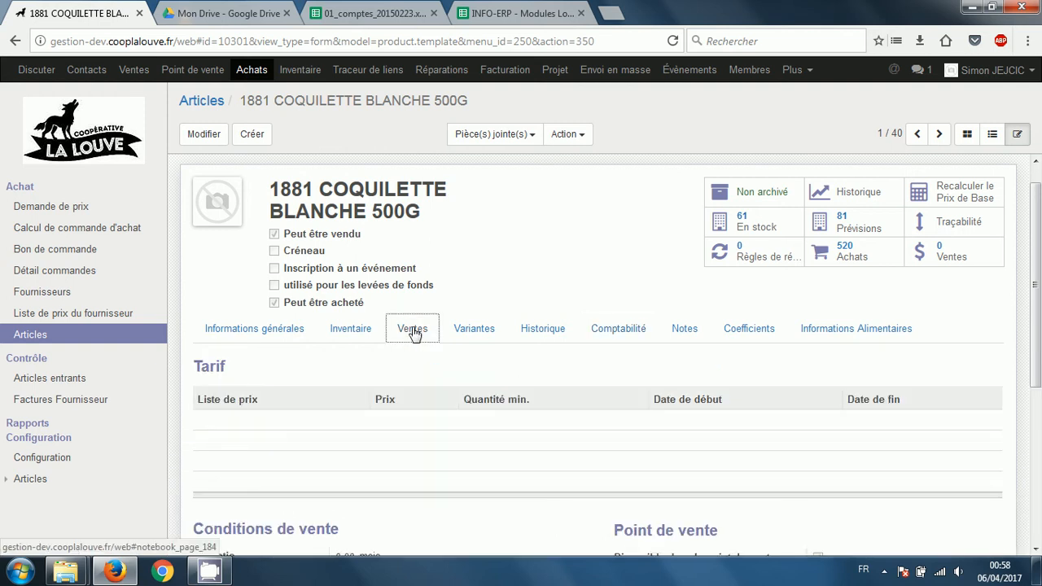
left_click(274, 334)
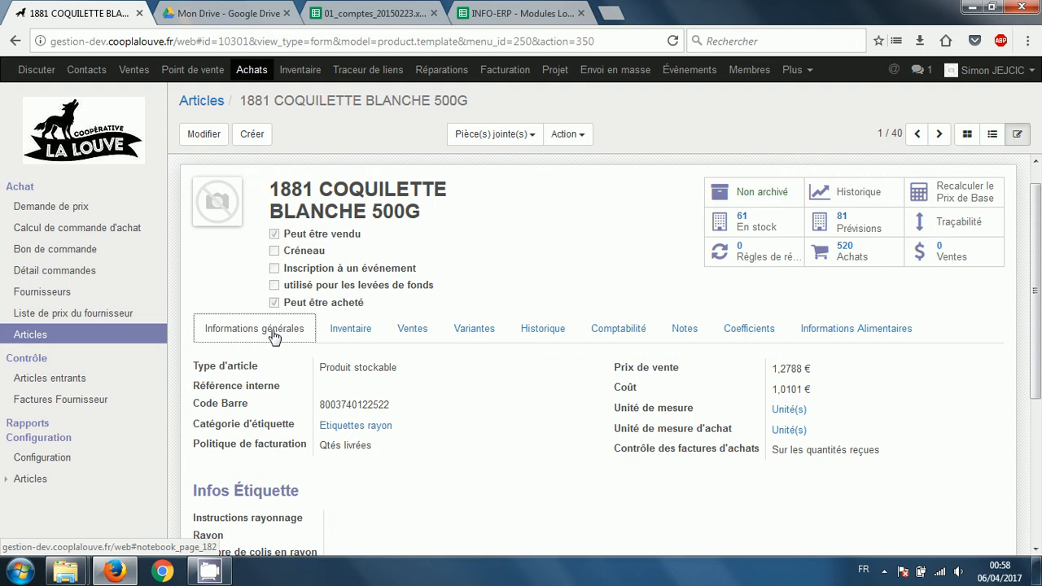
scroll(506, 343, "down", 2)
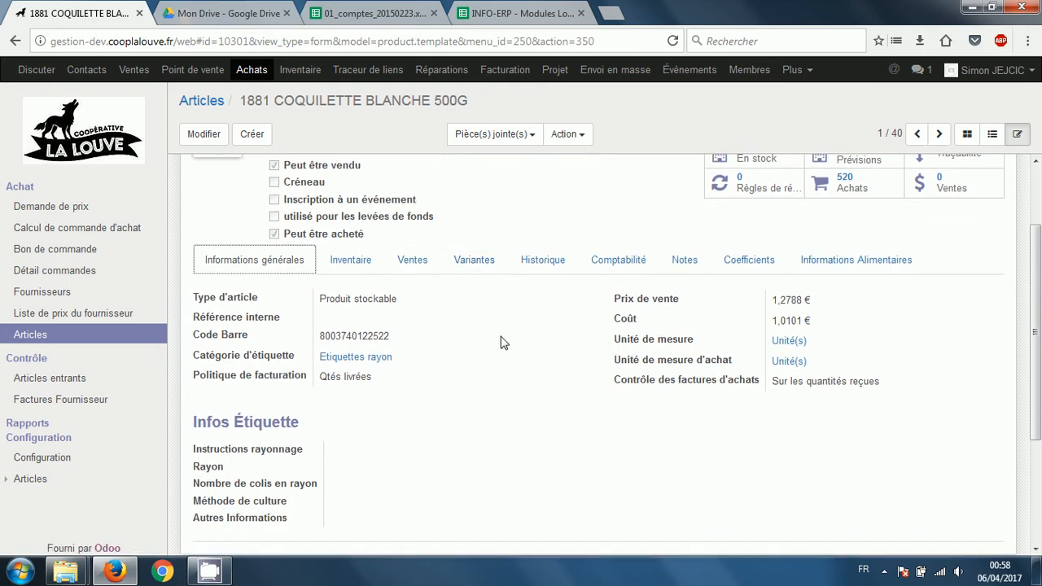
left_click(370, 262)
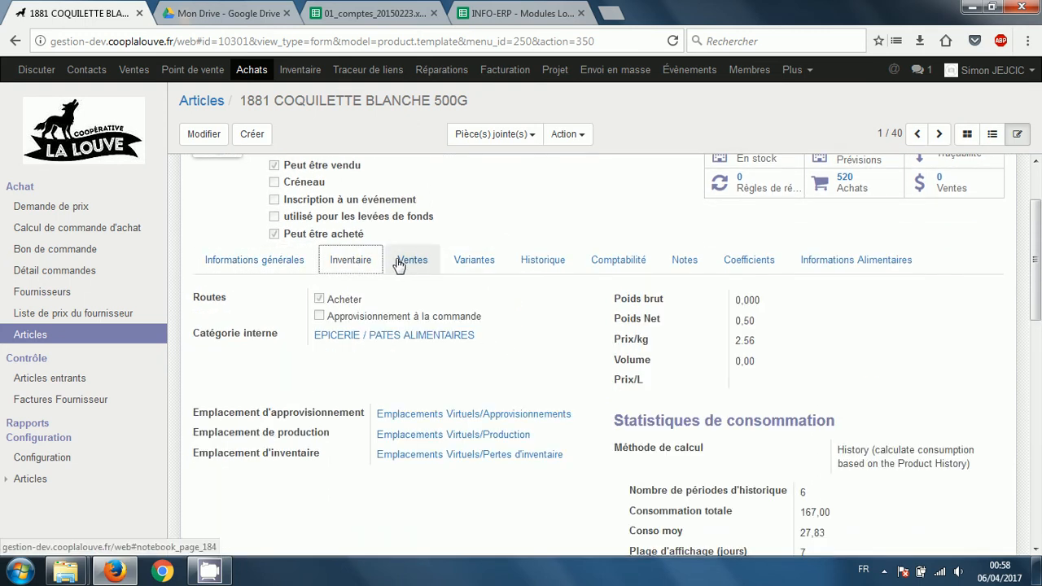
Open the internal category EPICERIE / PATES ALIMENTAIRES and examine its Compte de revenus and Compte de dépenses properties.
left_click(370, 343)
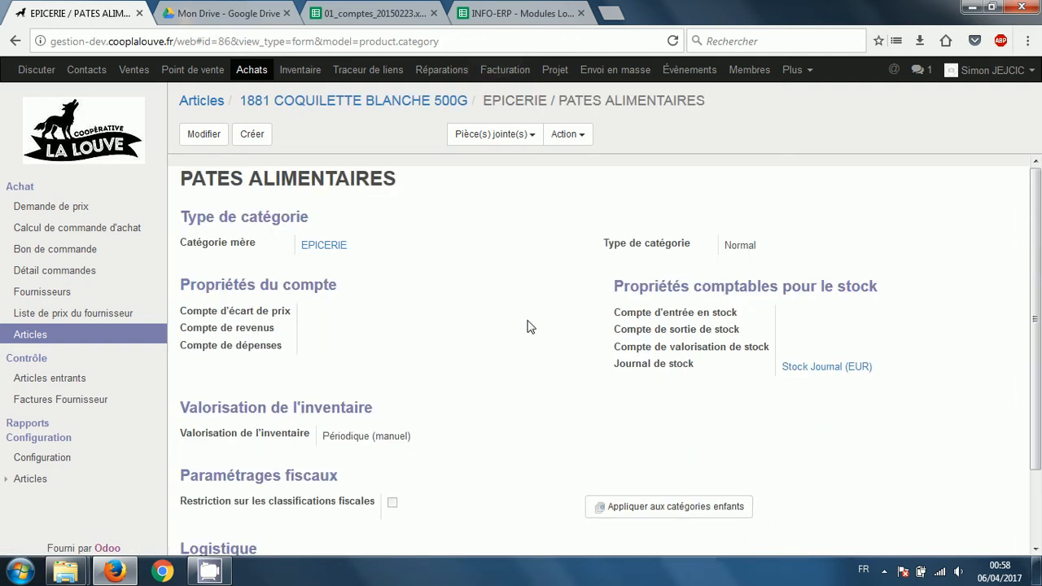
scroll(527, 327, "down", 2)
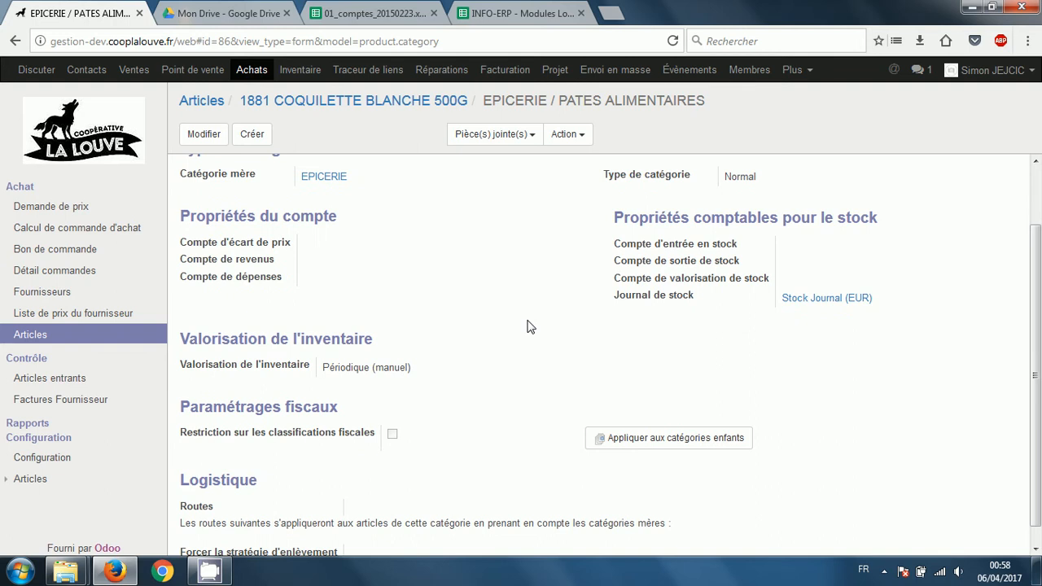
scroll(529, 326, "up", 2)
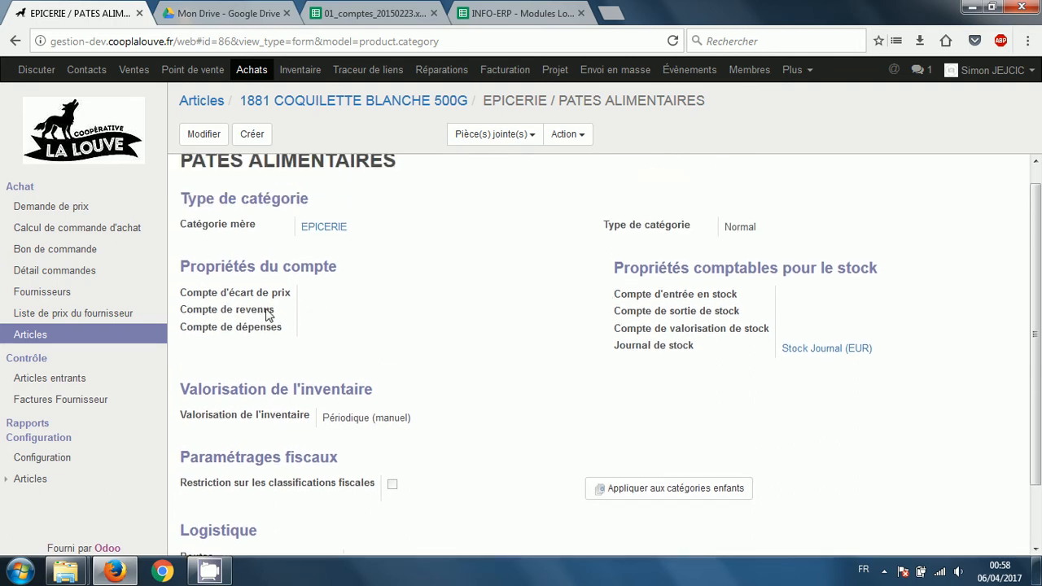
left_click_drag(187, 309, 376, 333)
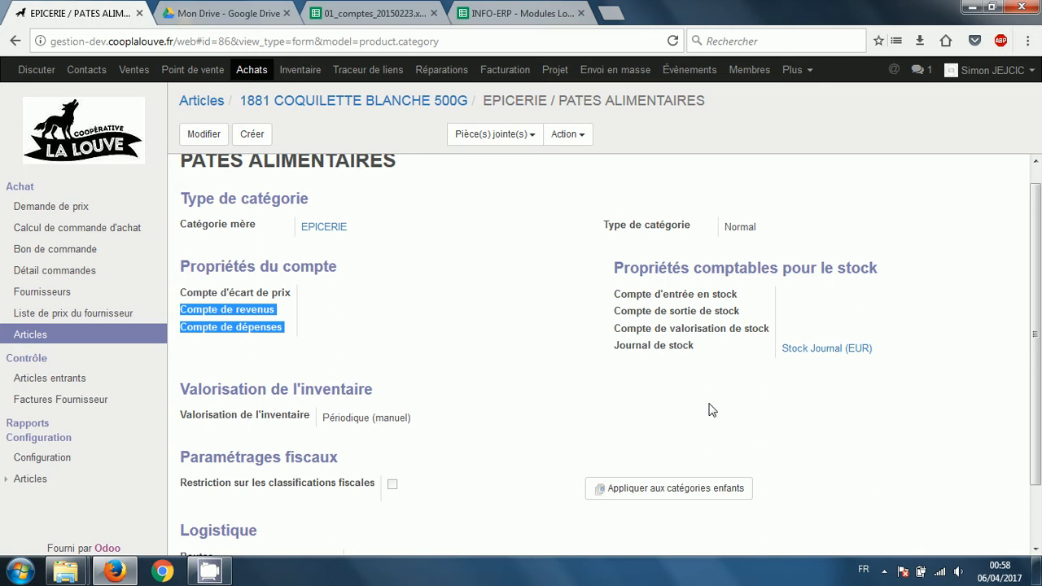
Return to the 1881 COQUILETTE BLANCHE 500G article's accounting details and read the help on Compte d'écart de prix.
left_click(402, 108)
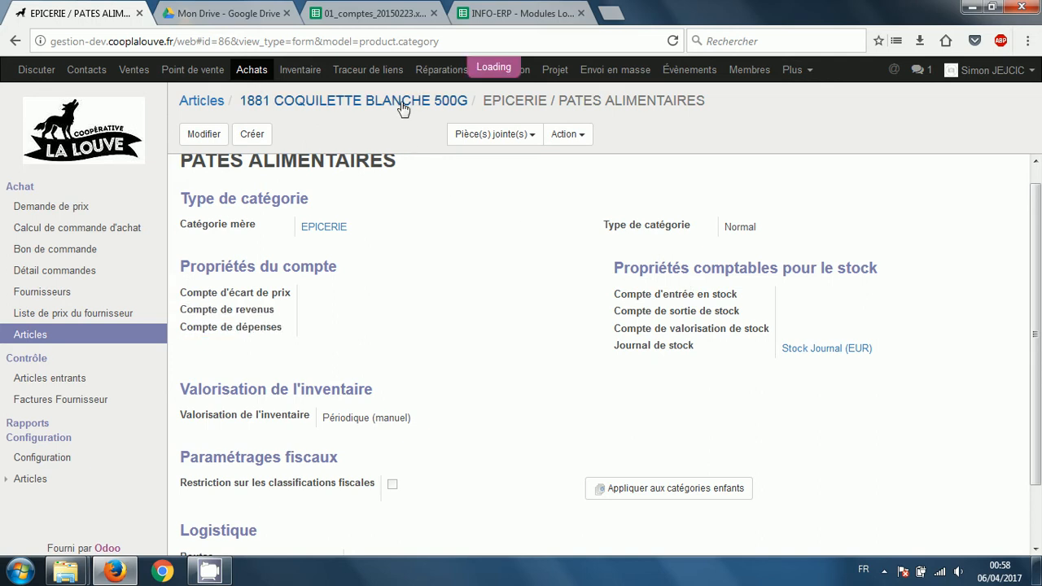
scroll(579, 293, "down", 2)
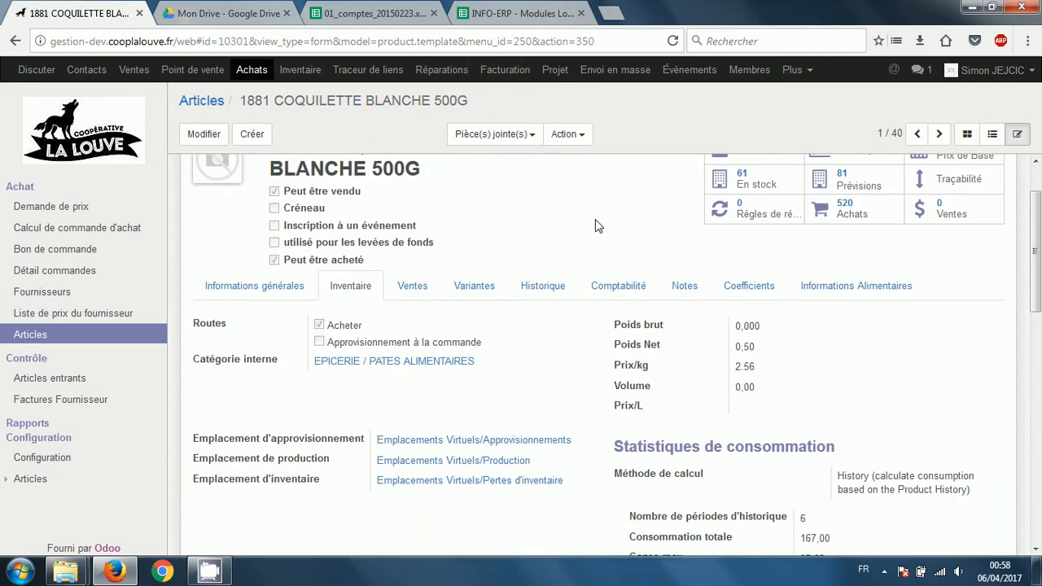
left_click(615, 283)
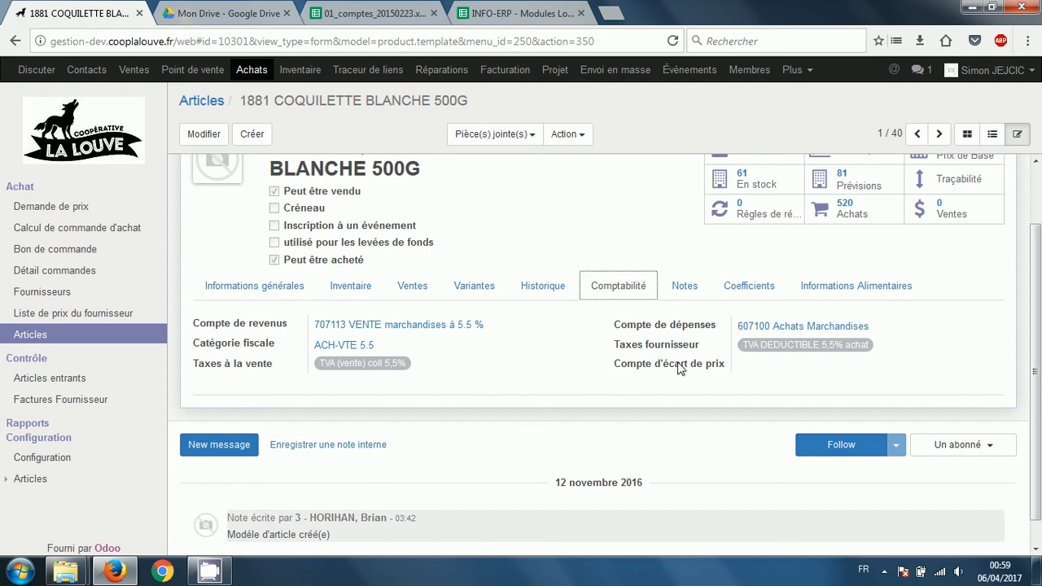
mouse_move(679, 368)
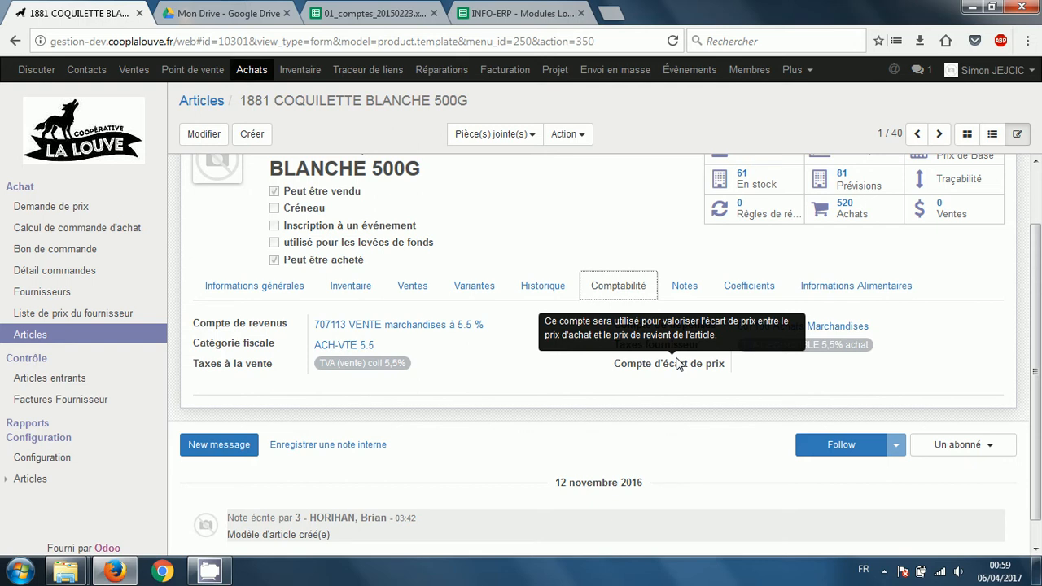
left_click(561, 226)
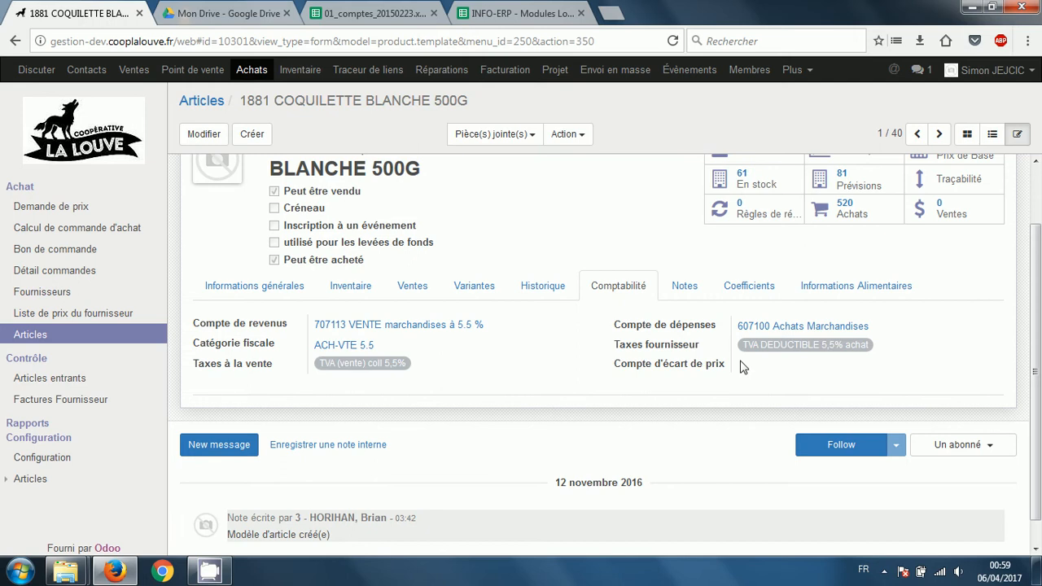
Review the article's inventory information, including its Fournisseurs table.
left_click(348, 287)
scroll(514, 280, "down", 5)
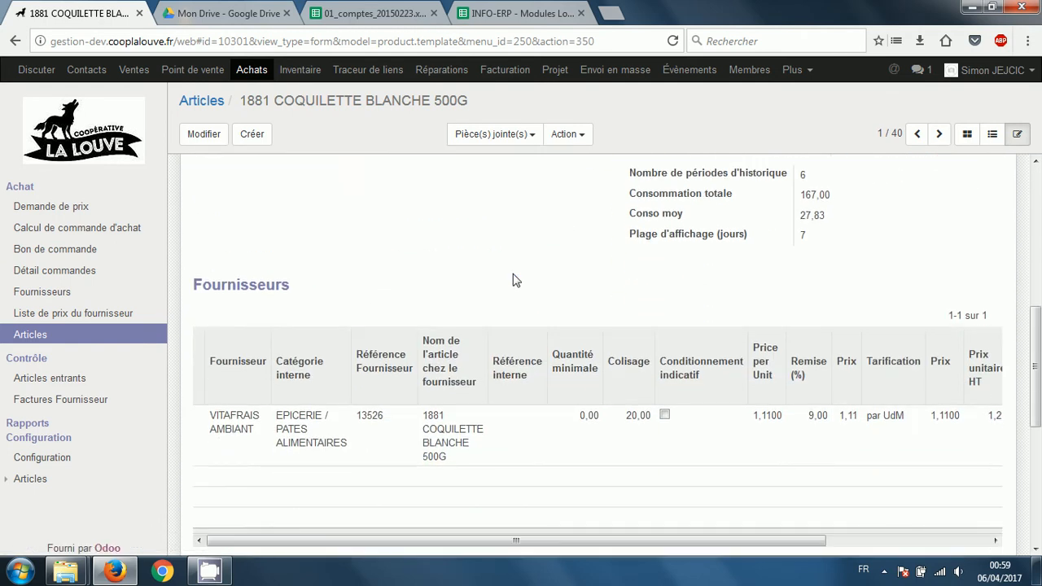
scroll(513, 280, "up", 10)
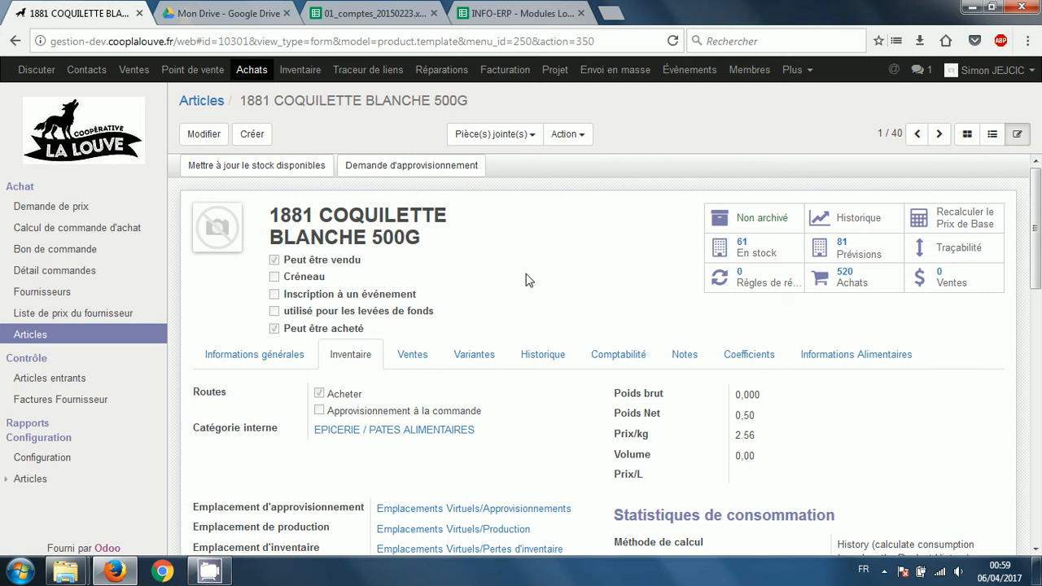
Switch to the 01_comptes_20150223.xlsx spreadsheet and review the supplier accounts from 401200 to 408200.
left_click(349, 15)
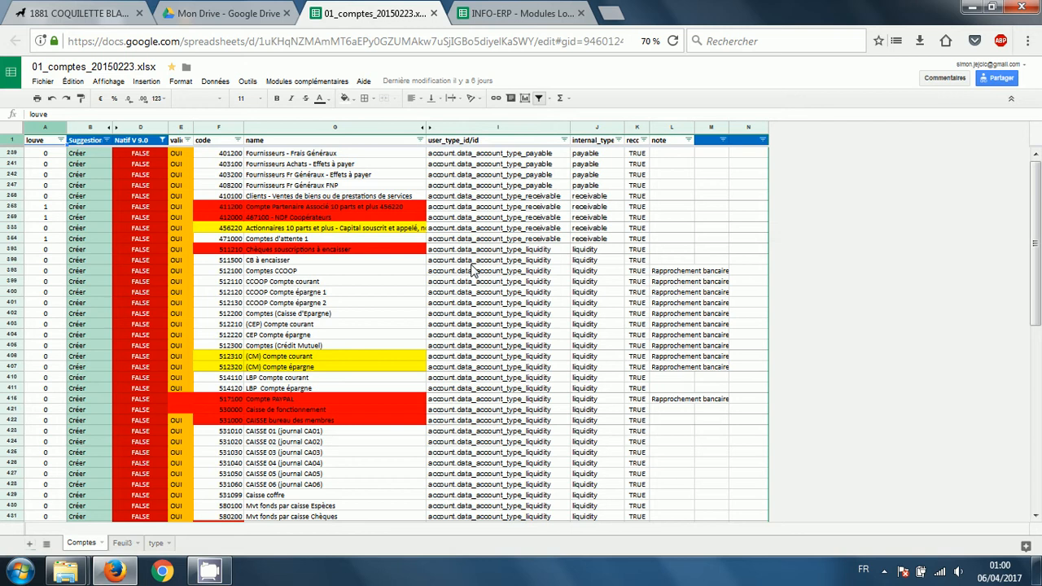
left_click(234, 155)
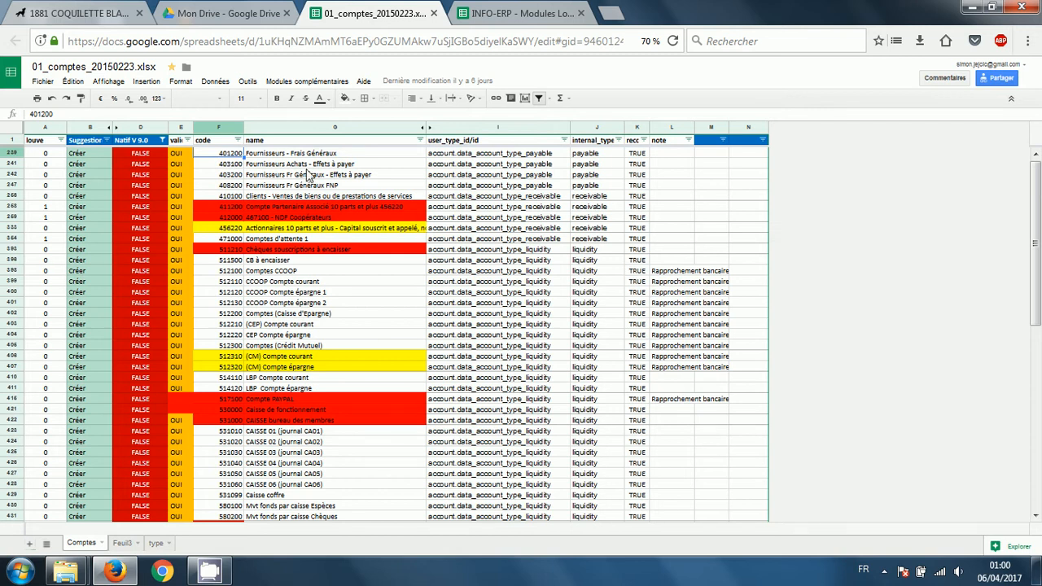
left_click(293, 154)
left_click(304, 164)
left_click(323, 176)
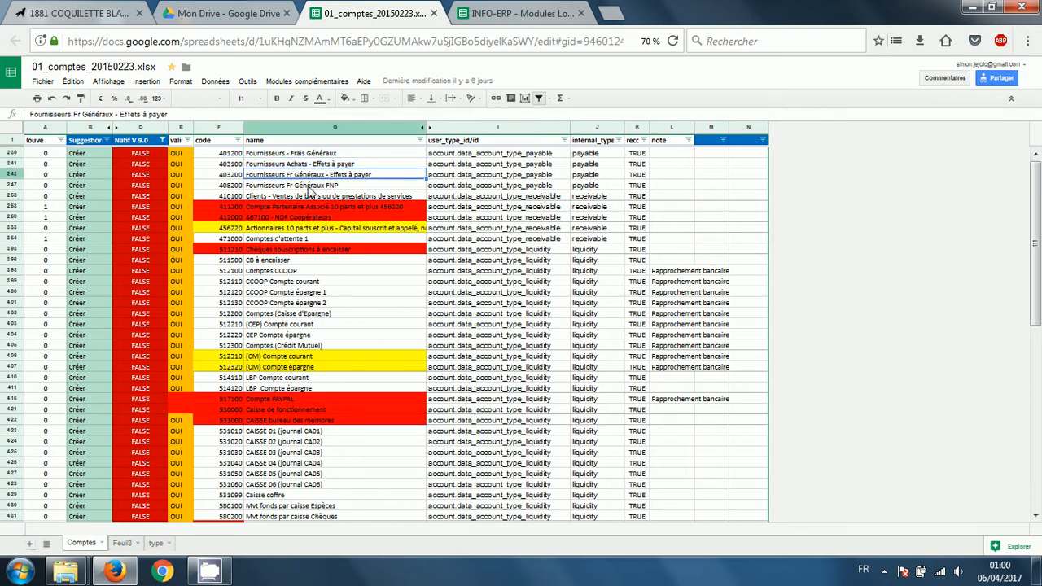
left_click(321, 185)
Review the receivable accounts, covering customer account 410100, account 412000 and shareholder account 456220.
left_click(242, 195)
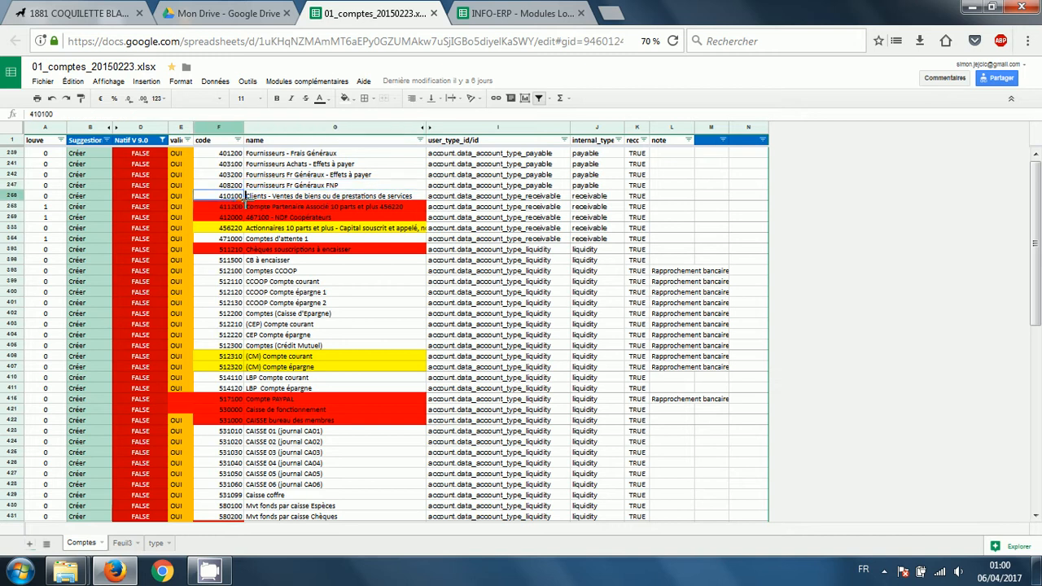
left_click(238, 217)
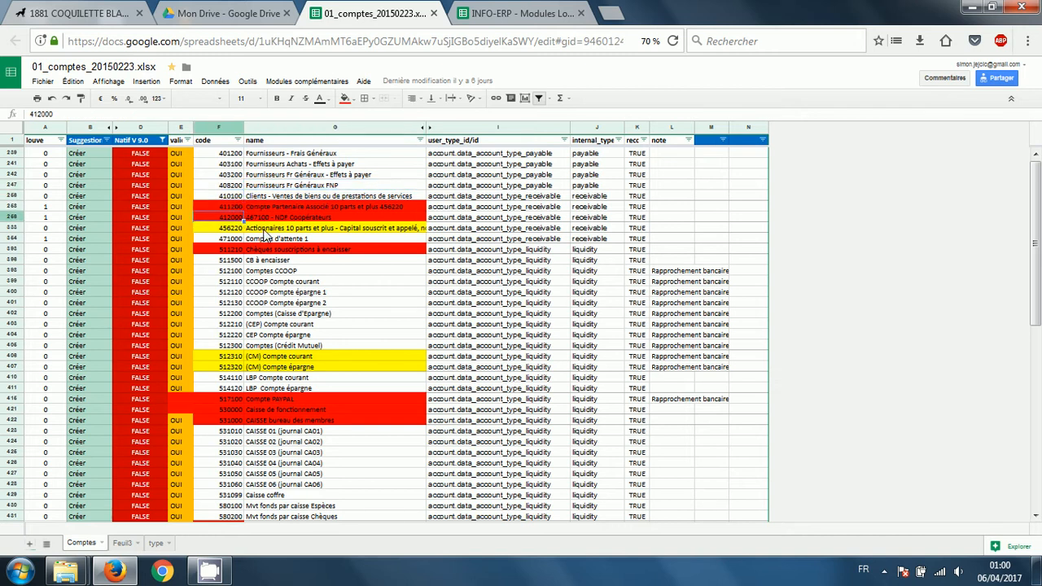
left_click(267, 228)
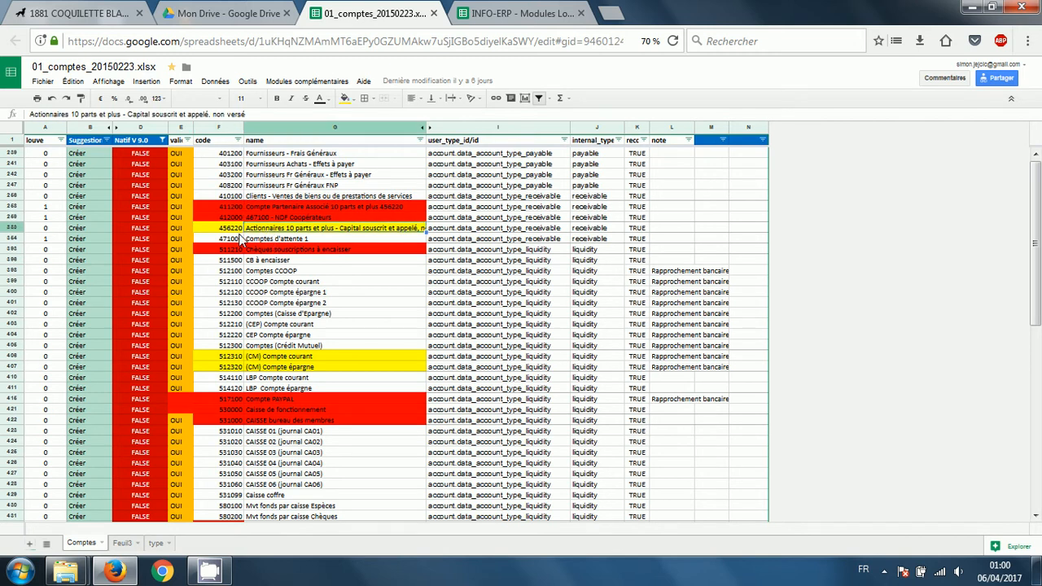
left_click(236, 229)
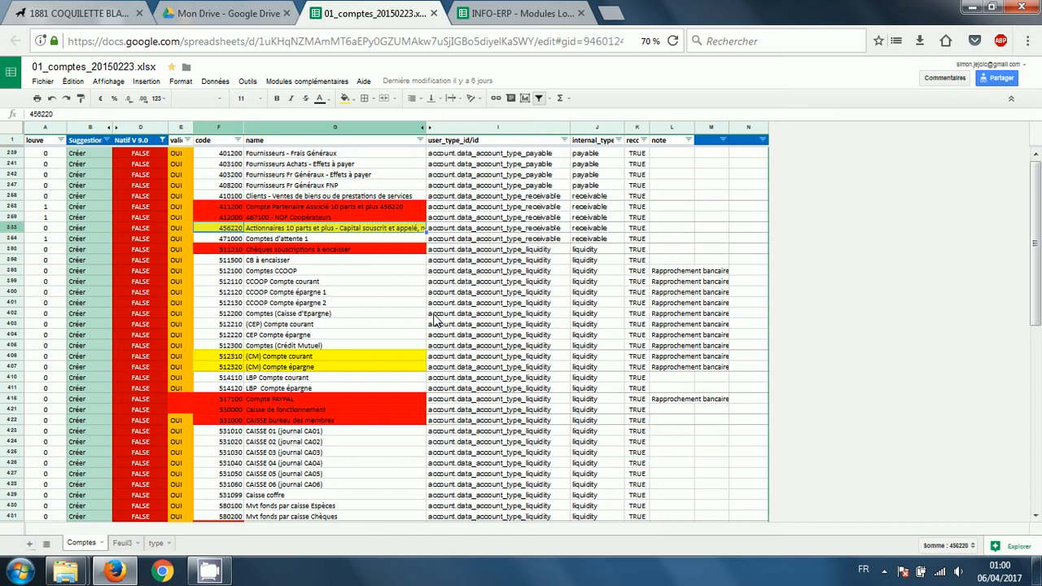
Review the cheque and card collection accounts and the bank accounts from 512100 to 512320.
left_click(334, 251)
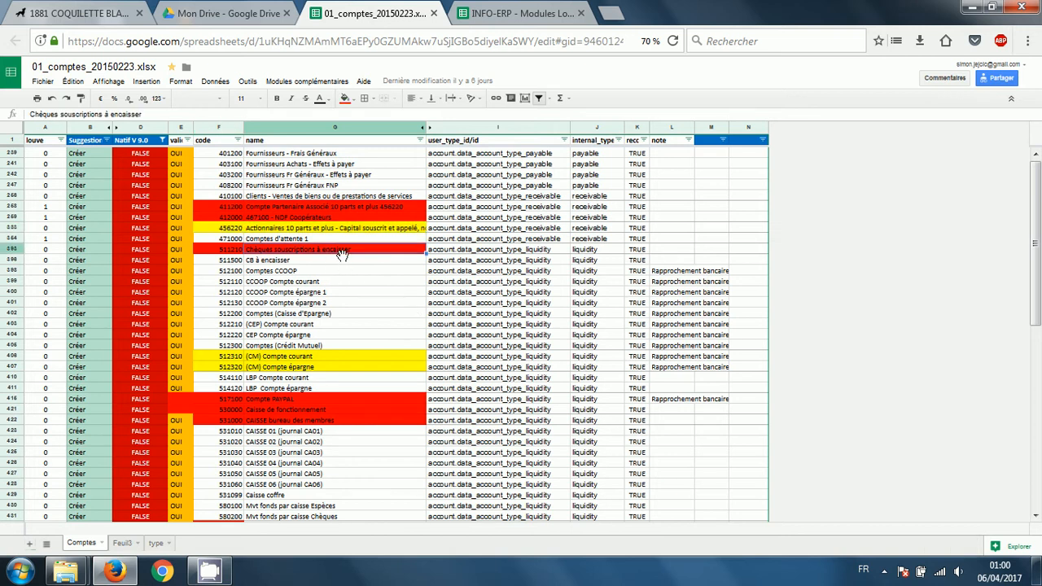
left_click(238, 260)
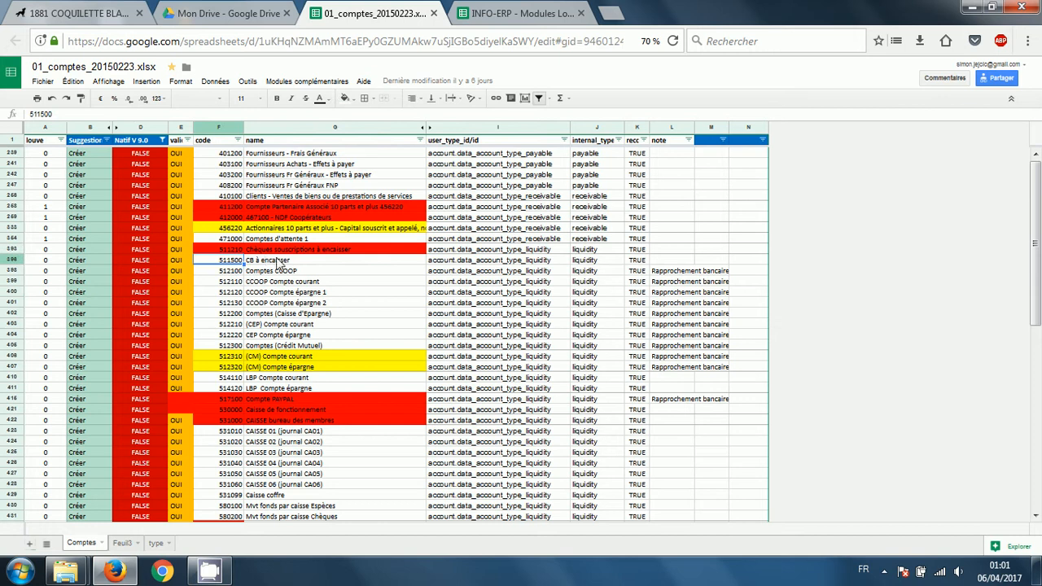
left_click(272, 262)
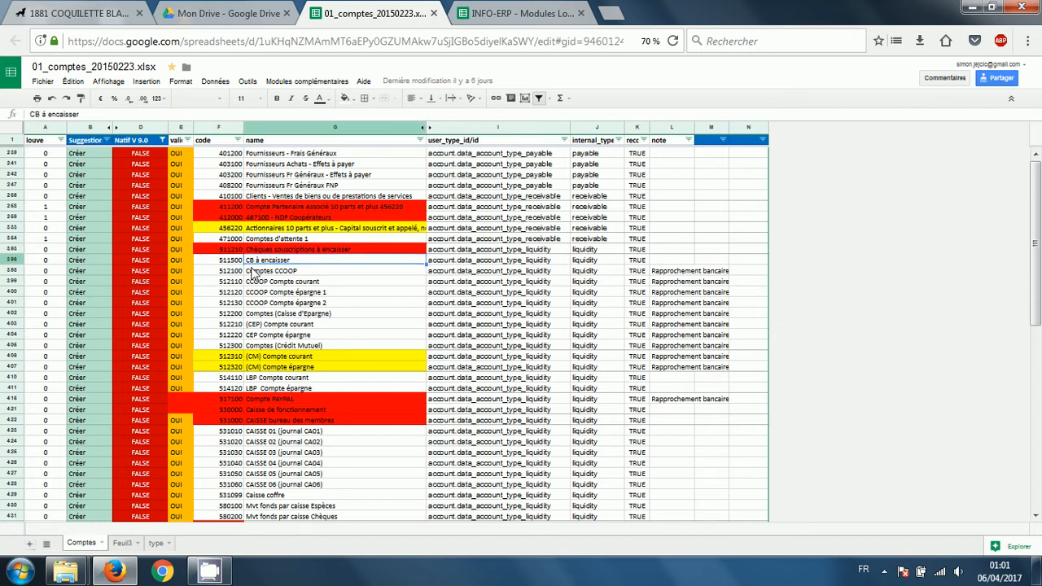
left_click(236, 270)
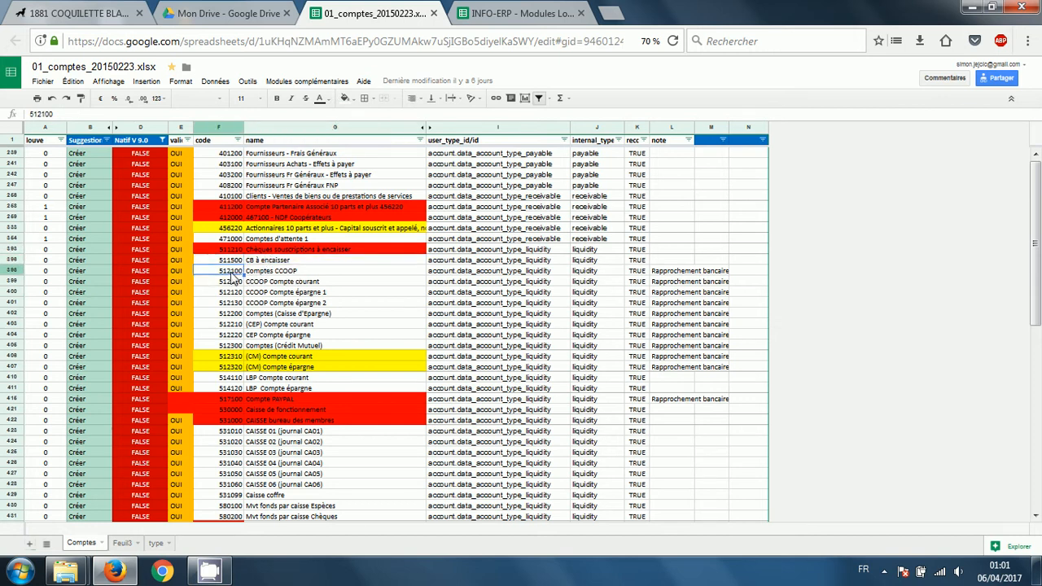
left_click_drag(240, 277, 242, 367)
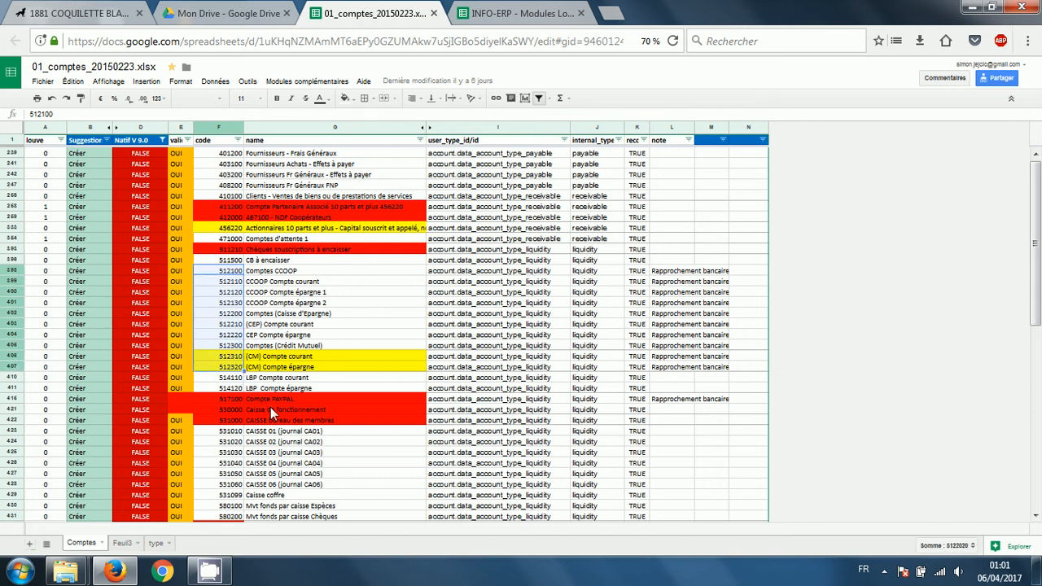
Review the cash accounts: Caisse de fonctionnement, CAISSE bureau des membres, Caisse coffre and CAISSE 01 to 06.
left_click(269, 407)
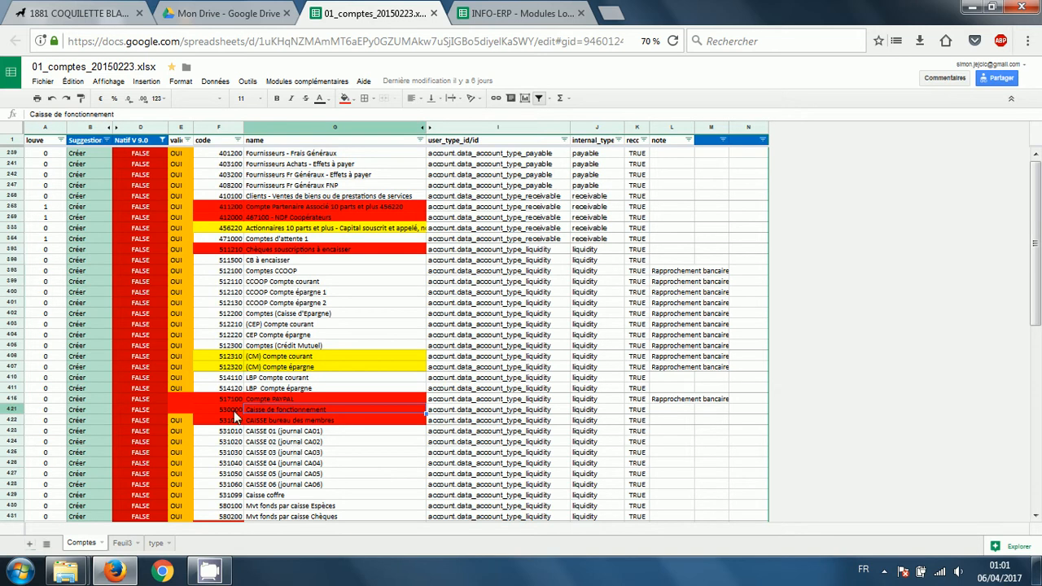
left_click(239, 419)
scroll(291, 448, "down", 1)
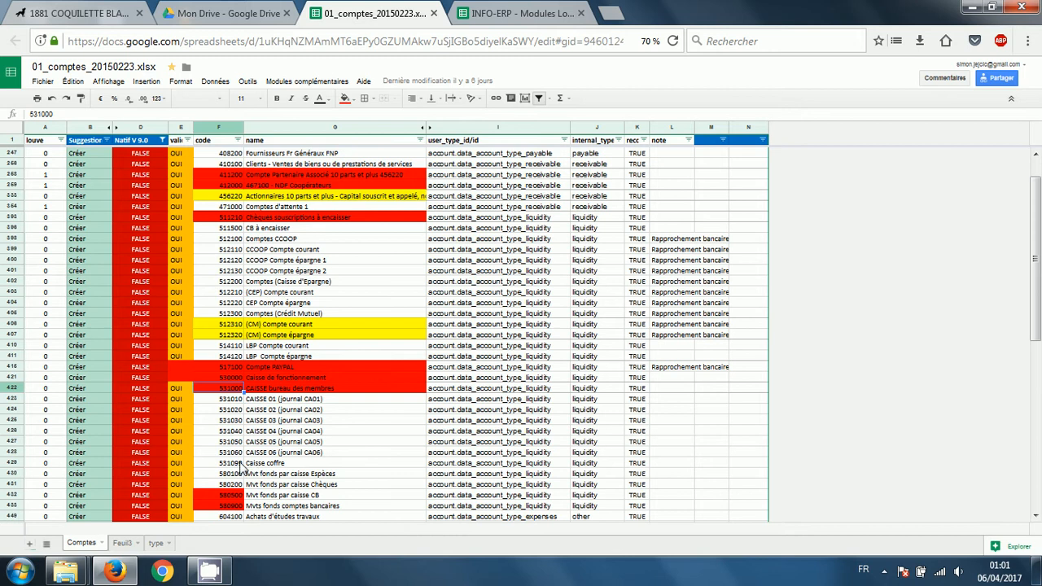
left_click(236, 463)
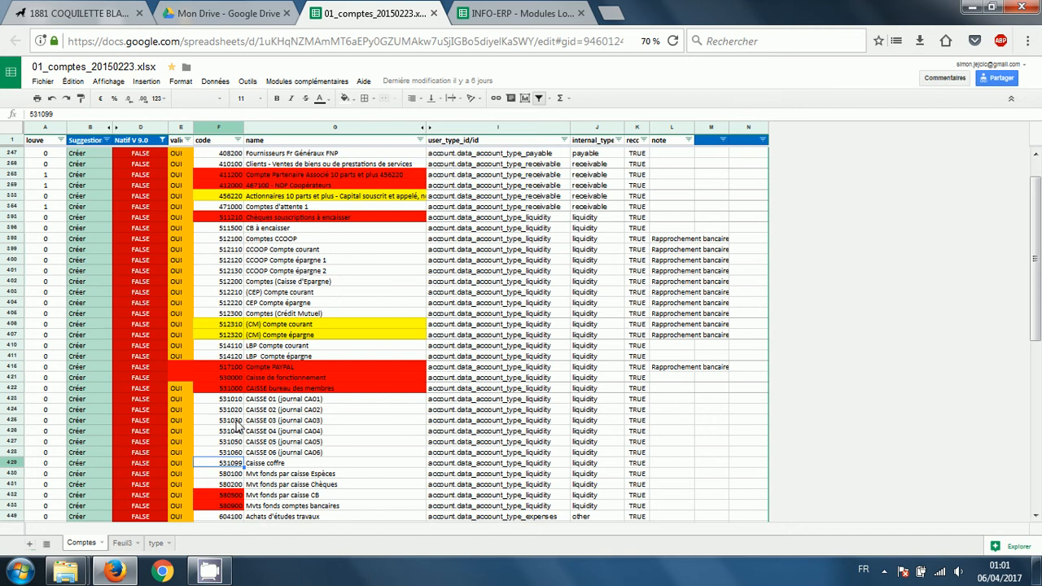
left_click_drag(235, 400, 240, 453)
Review the Mvt fonds accounts starting at 580100, account 604100 and the Achats de marchandises accounts from 607110 to 607900.
scroll(399, 473, "down", 2)
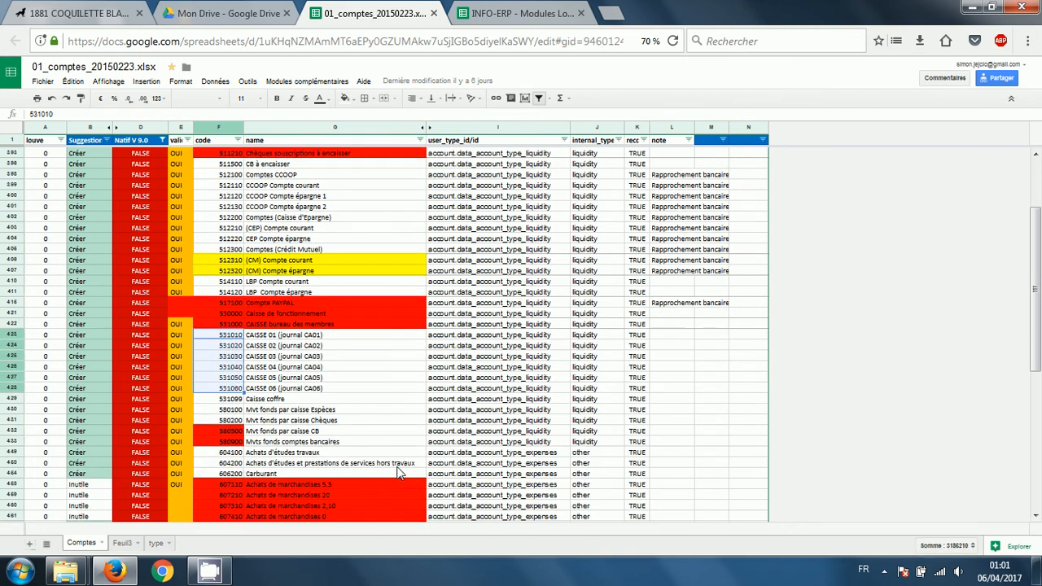
scroll(381, 382, "down", 1)
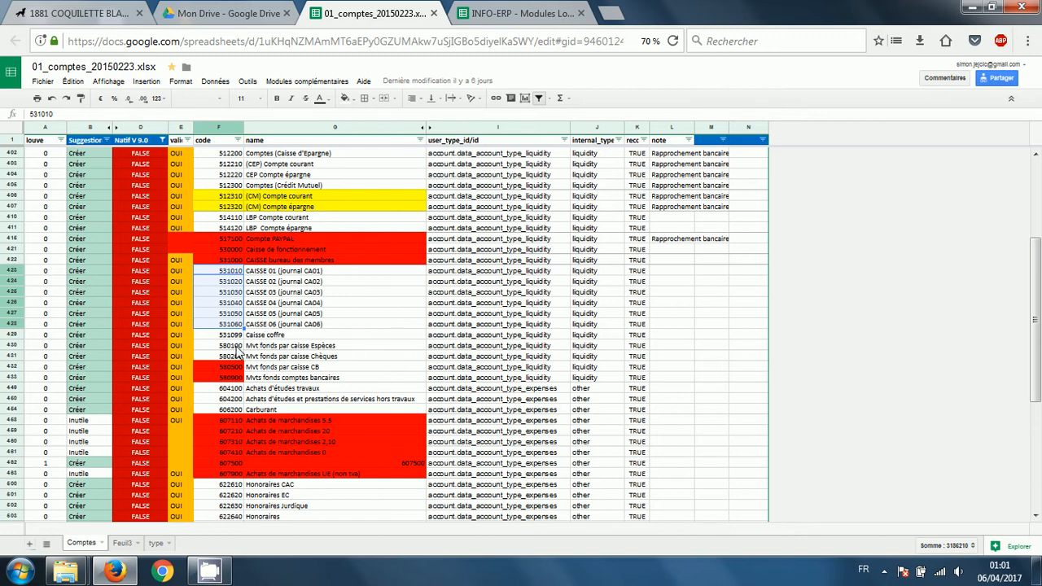
left_click_drag(236, 345, 242, 377)
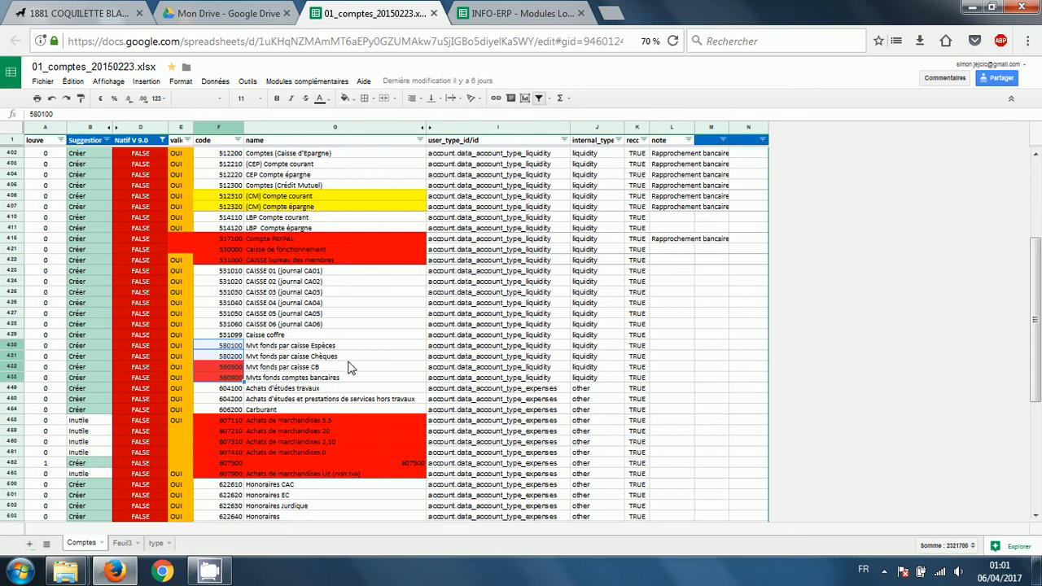
scroll(352, 368, "down", 1)
scroll(352, 367, "down", 1)
left_click(244, 325)
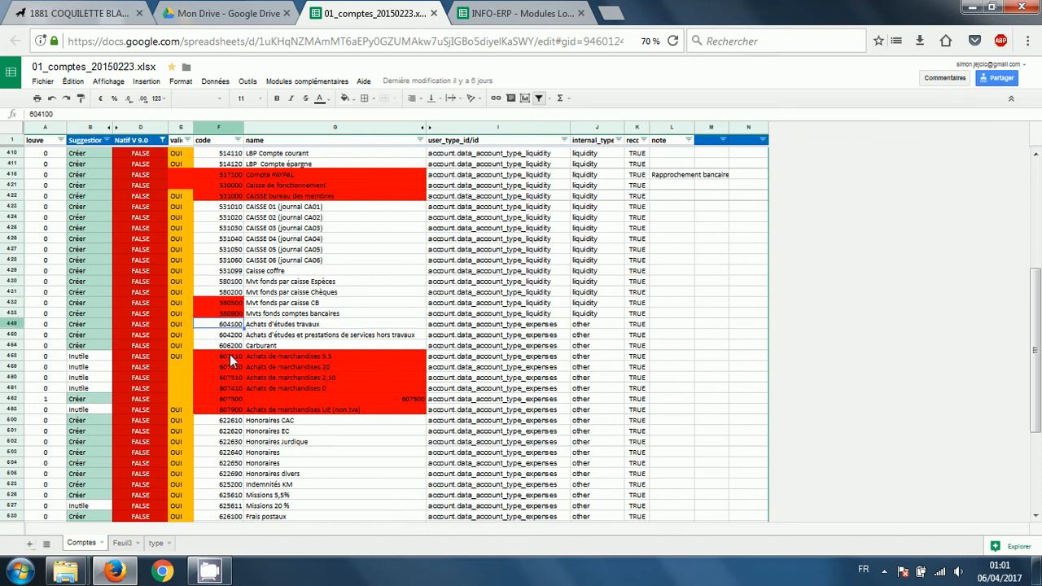
left_click_drag(233, 358, 233, 409)
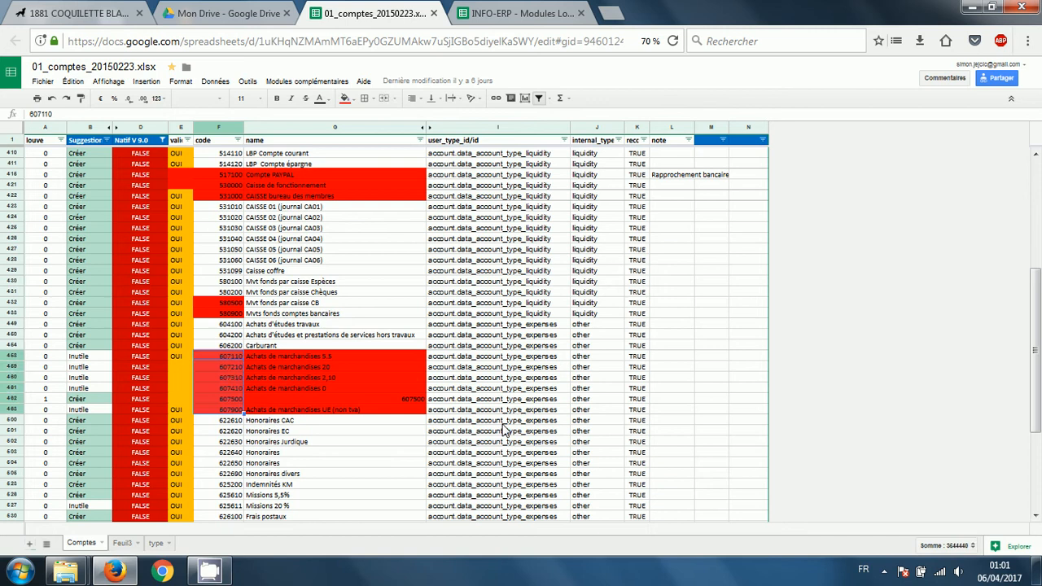
Review the expense accounts 622610 to 628120 and sales accounts 701000 to 707110, and return to Chèques souscriptions à encaisser.
scroll(494, 405, "down", 2)
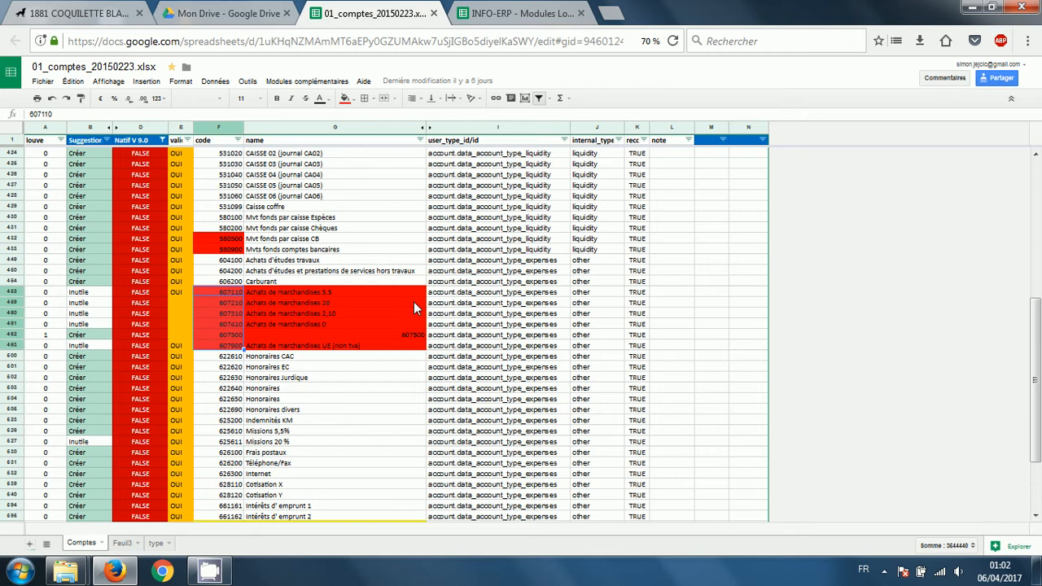
scroll(413, 301, "down", 3)
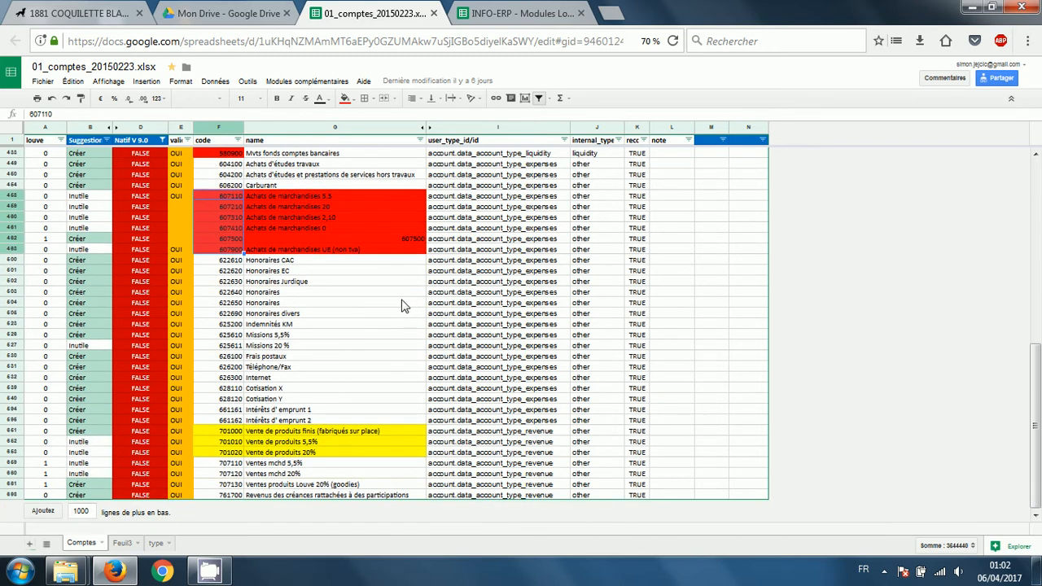
left_click_drag(235, 262, 238, 404)
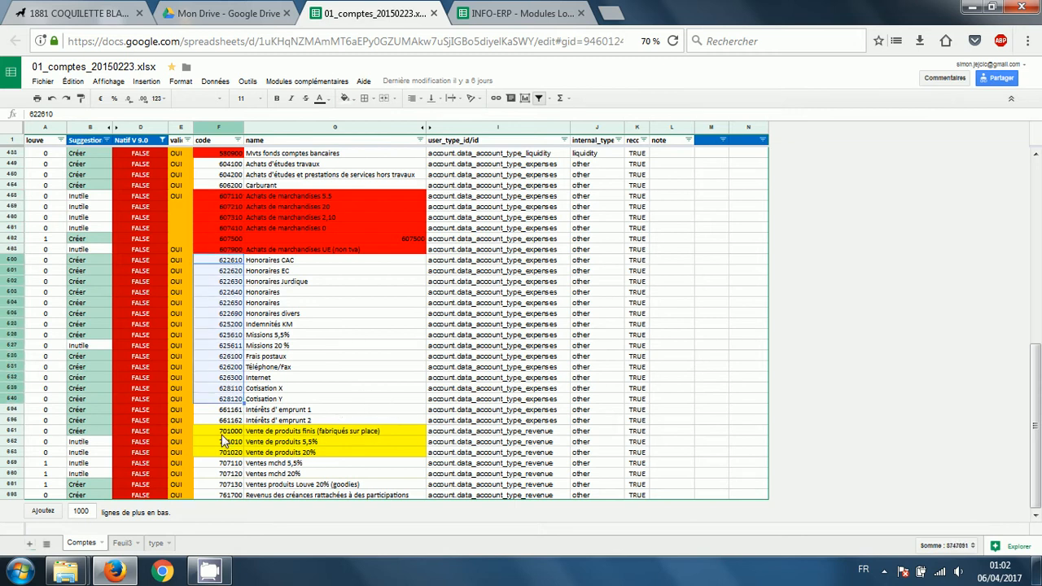
left_click_drag(225, 432, 280, 467)
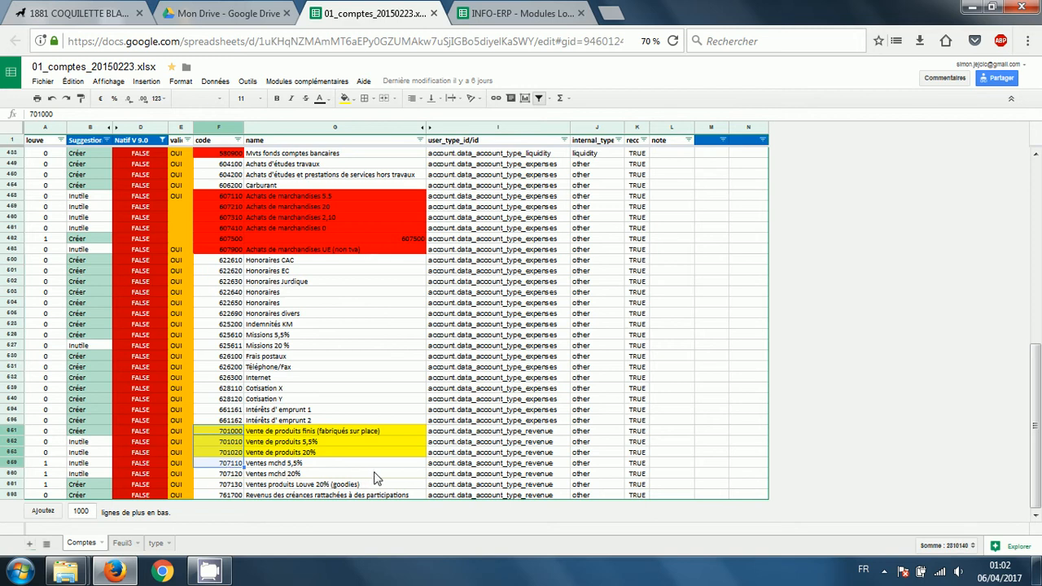
scroll(377, 477, "up", 10)
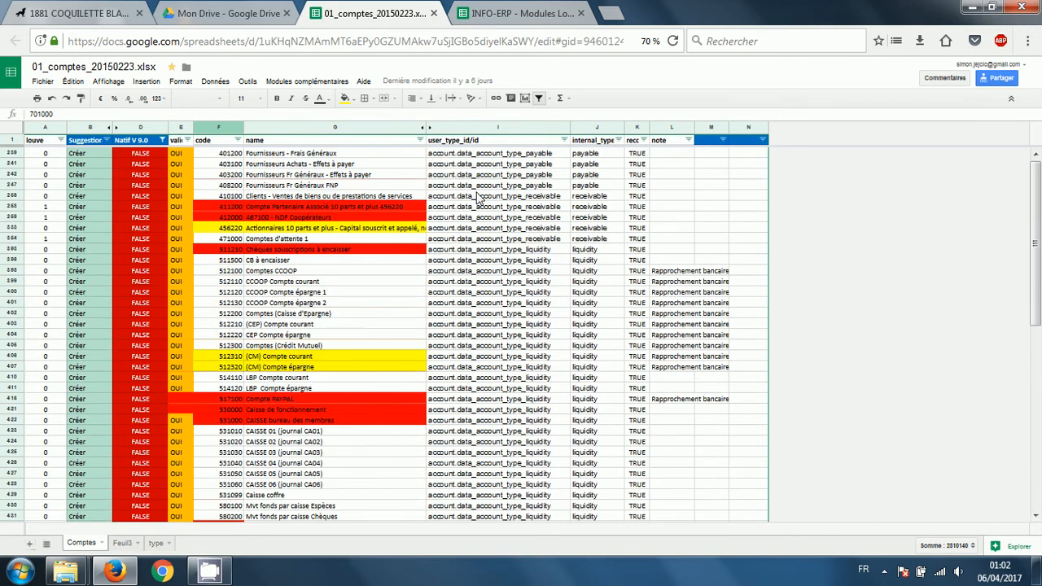
left_click(364, 252)
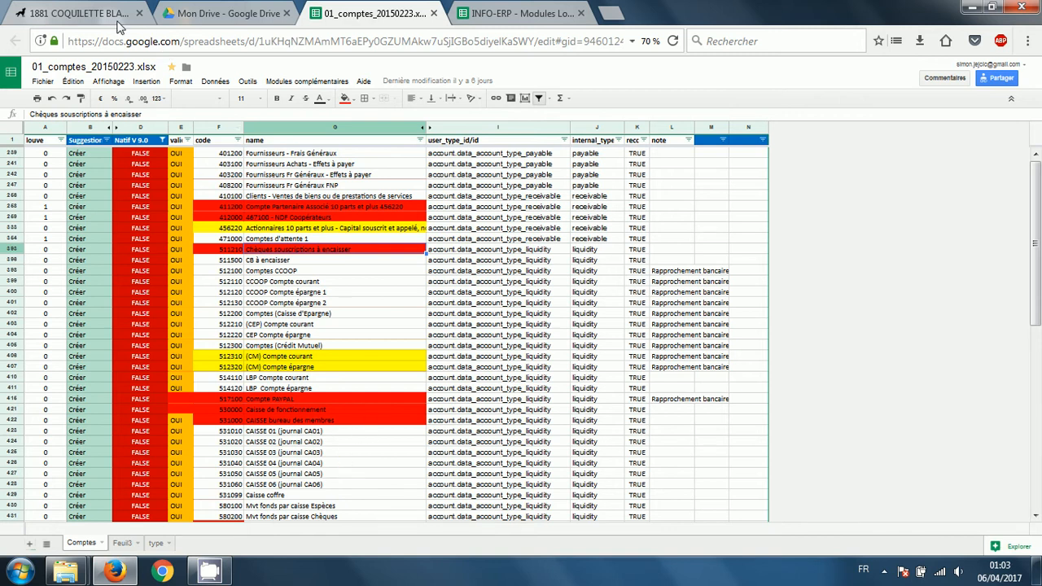
Return to Odoo and open the file import for the Plan comptable in Facturation.
left_click(94, 17)
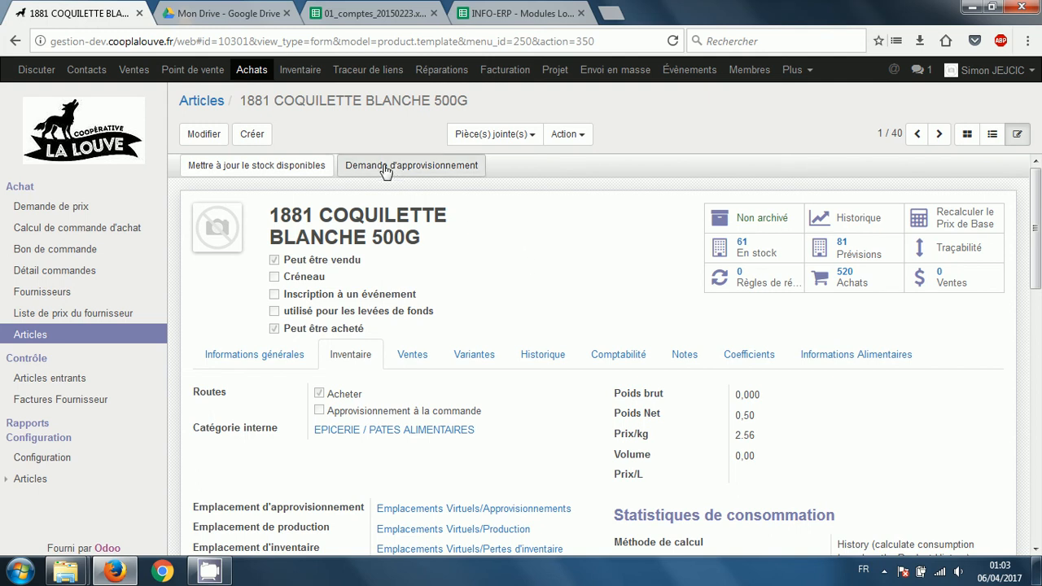
left_click(491, 73)
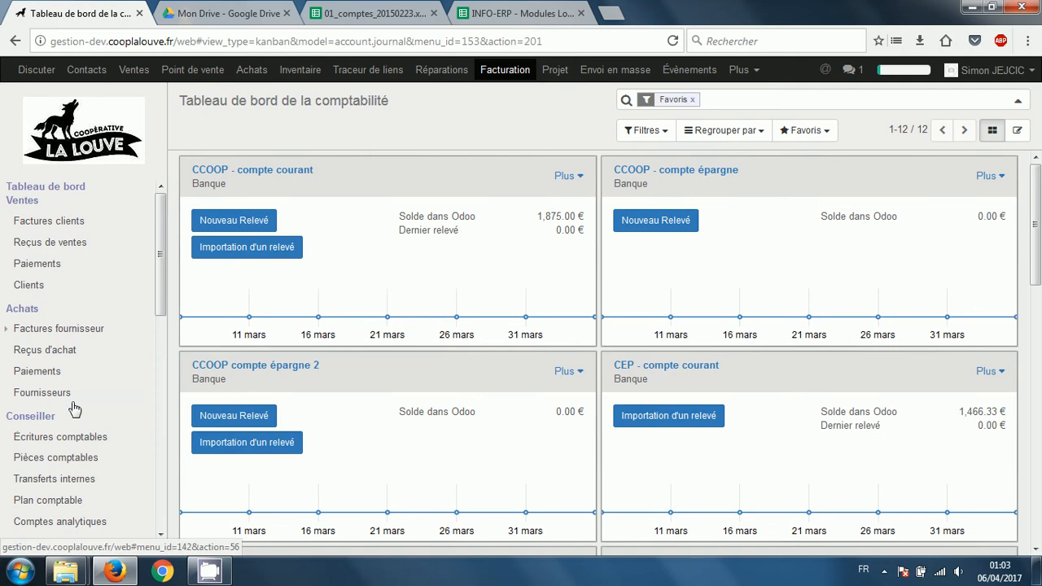
scroll(71, 439, "down", 3)
left_click(57, 366)
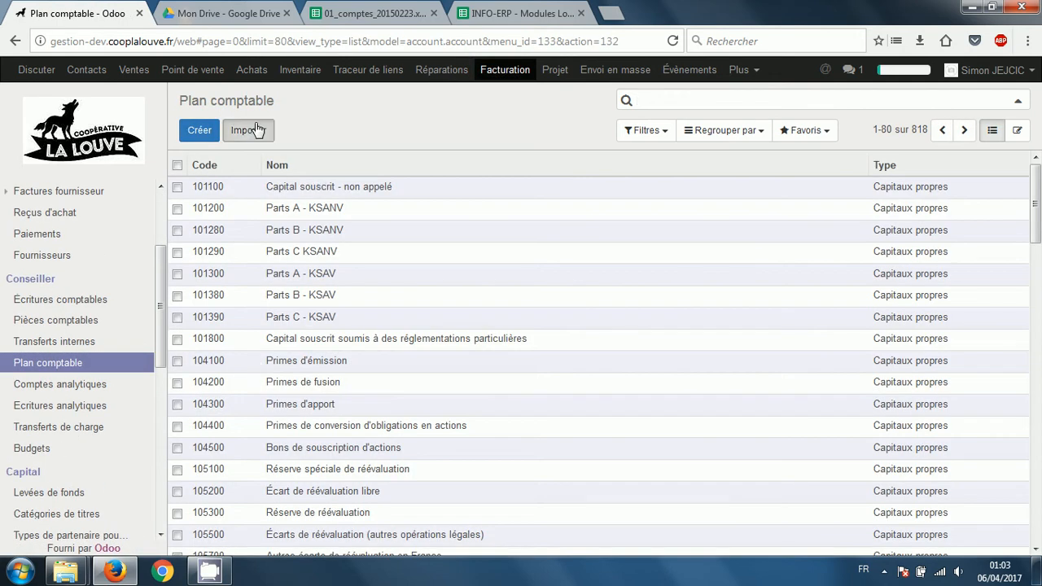
left_click(256, 130)
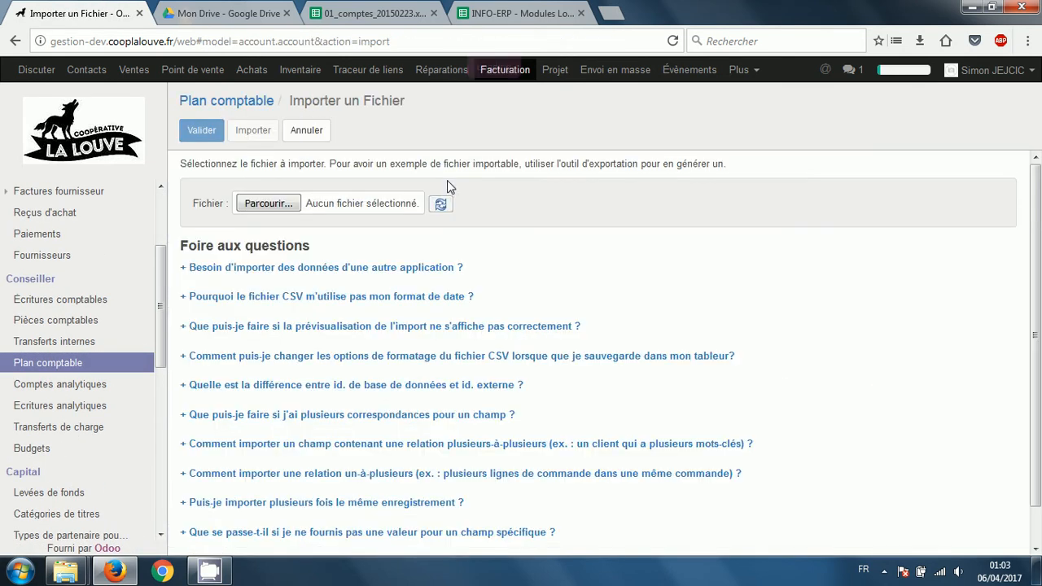
left_click(311, 203)
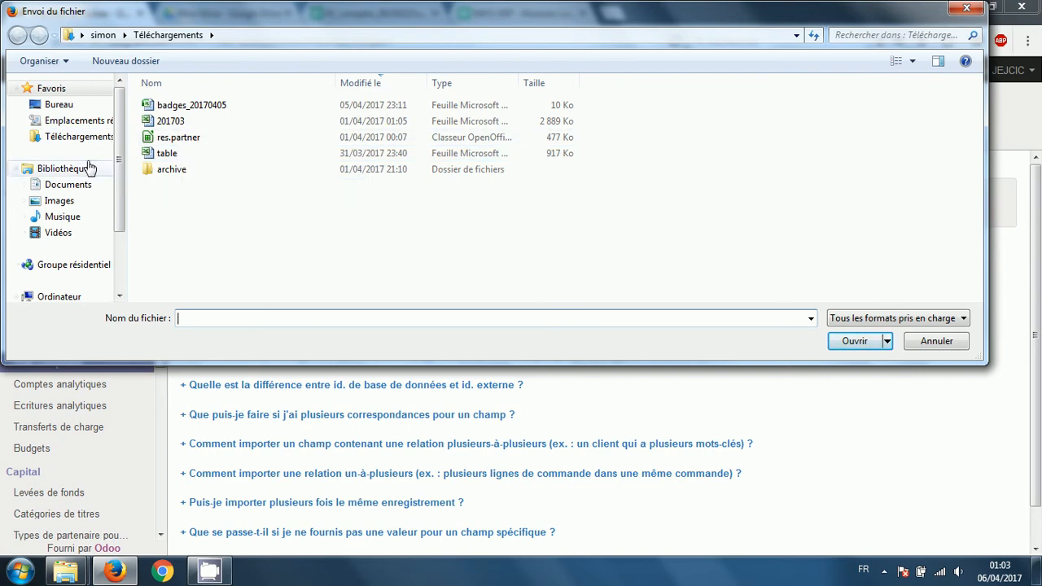
left_click(57, 104)
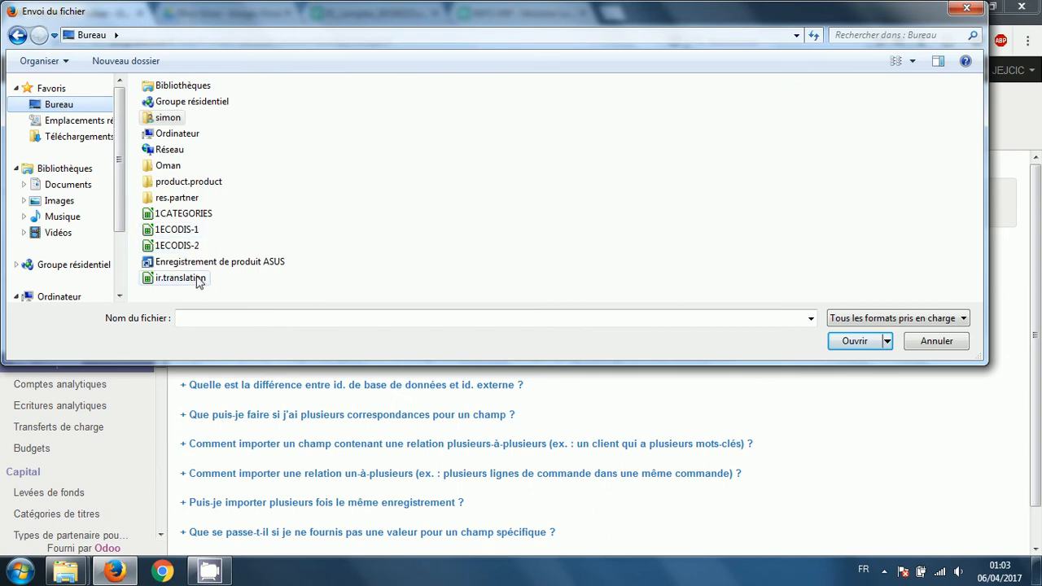
left_click(981, 12)
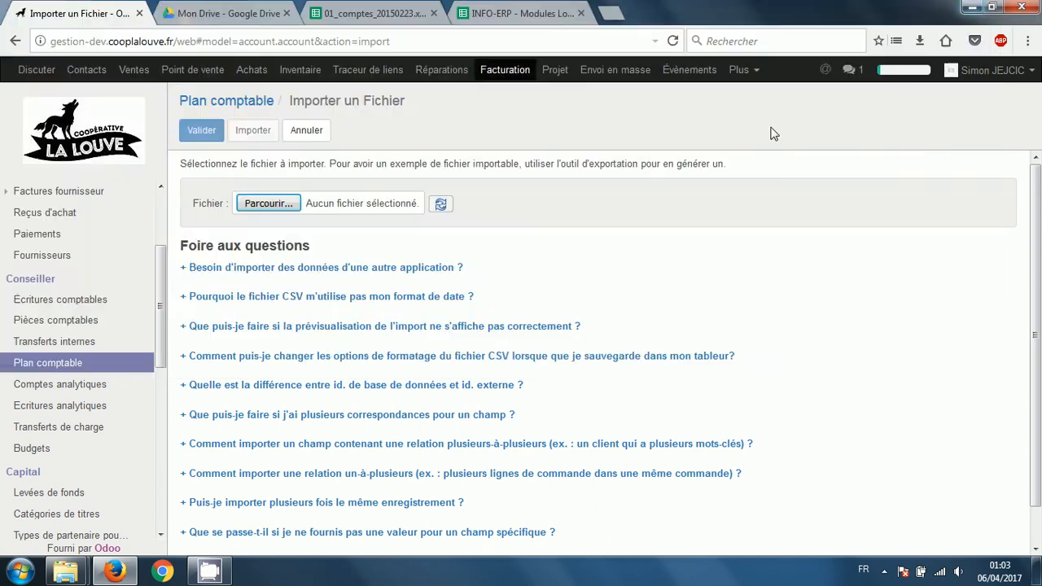
Load res.partner.csv from the Téléchargements folder into the Plan comptable import to preview its column mapping.
left_click(275, 207)
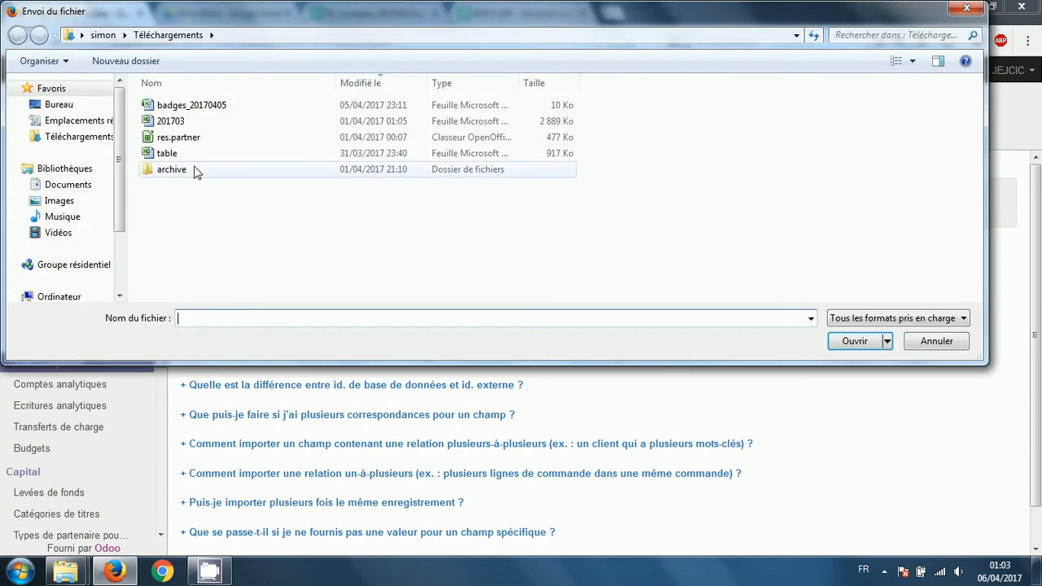
double_click(183, 138)
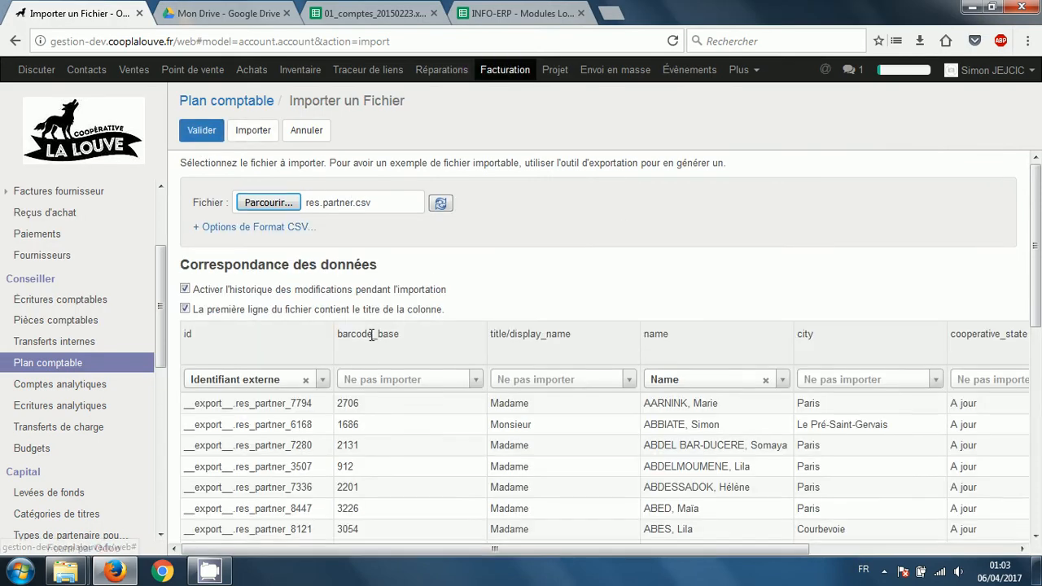
Review the res.partner.csv column mapping in the import preview, including barcode_base, and return to the Plan comptable list without importing.
scroll(489, 366, "down", 5)
scroll(439, 402, "up", 3)
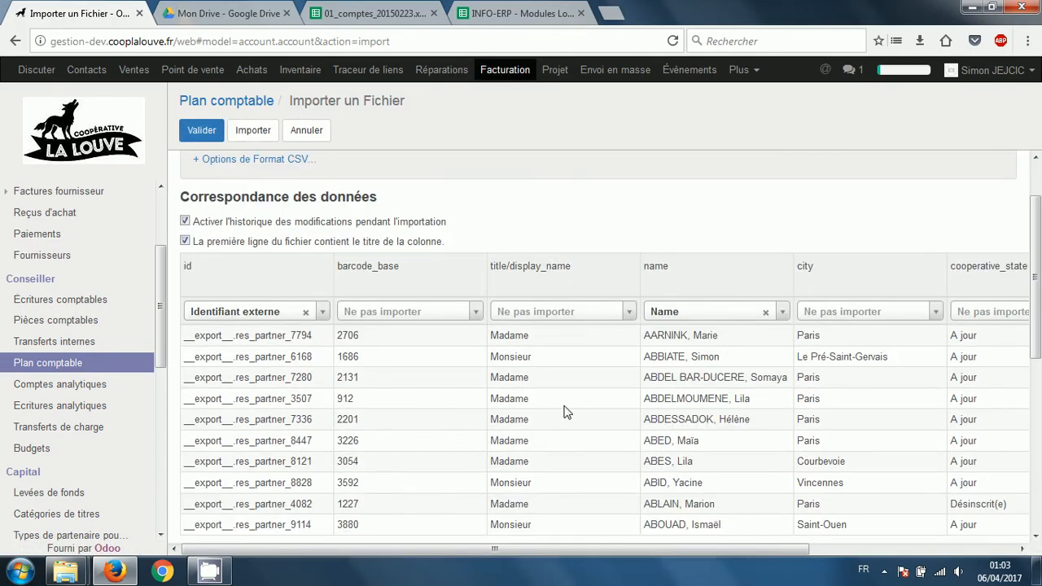
double_click(388, 268)
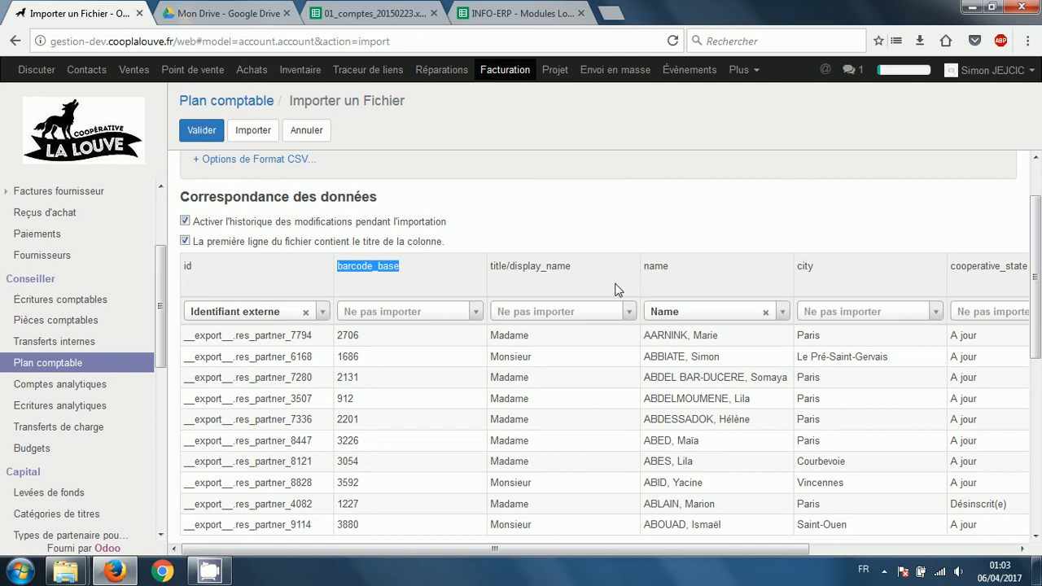
scroll(667, 293, "down", 5)
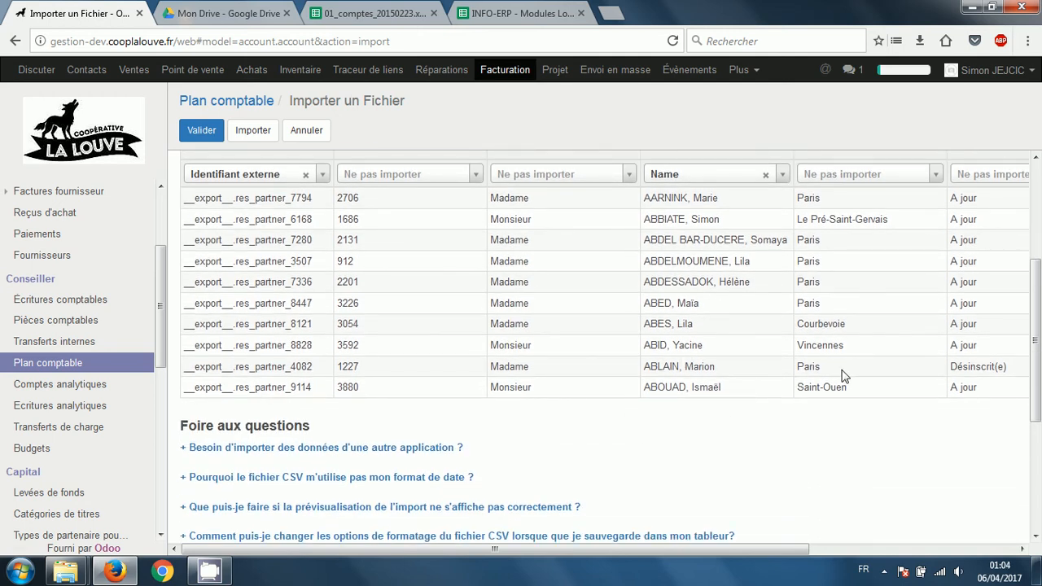
scroll(844, 376, "up", 6)
left_click(643, 278)
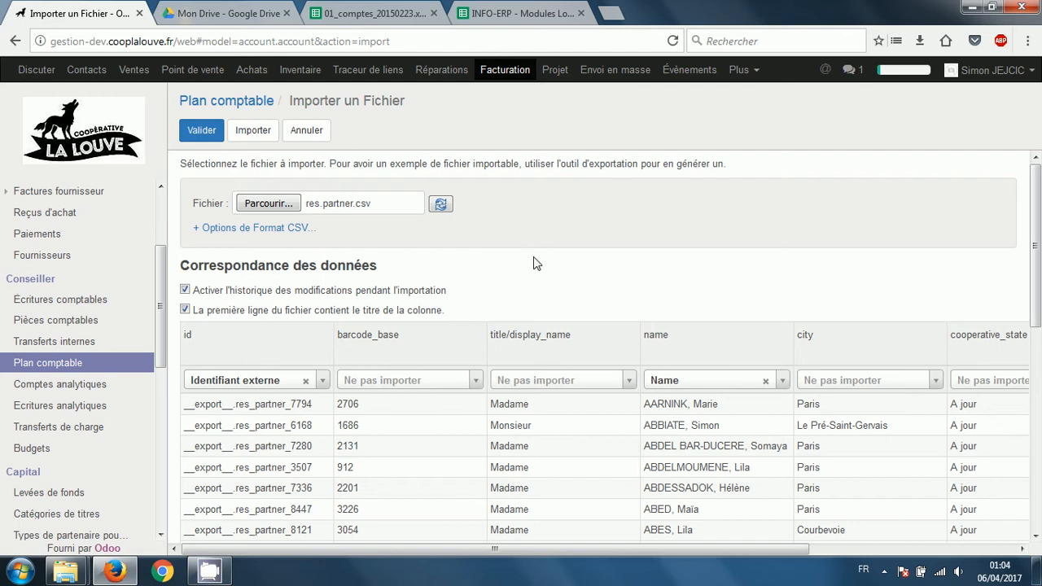
left_click(234, 101)
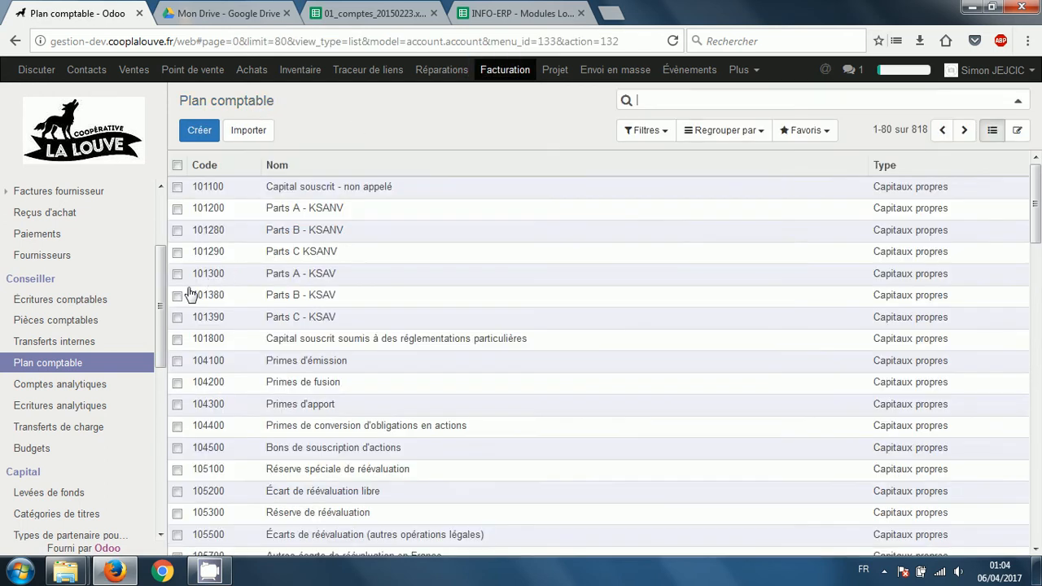
Open the Taxes list in the Comptabilité configuration and review the definition of TVA DEDUCTIBLE 5,5% achat.
left_click_drag(161, 291, 170, 453)
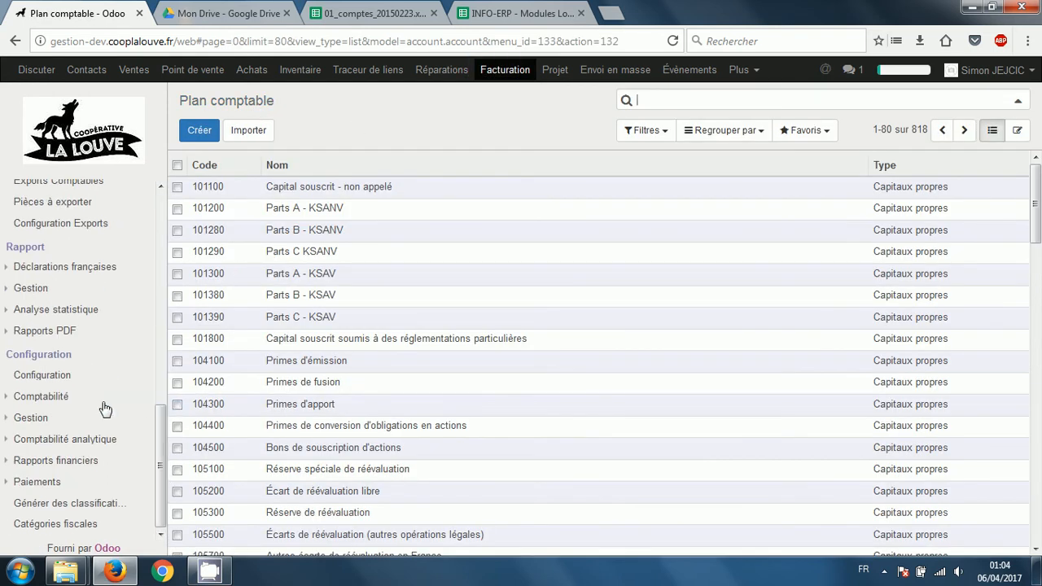
left_click(65, 399)
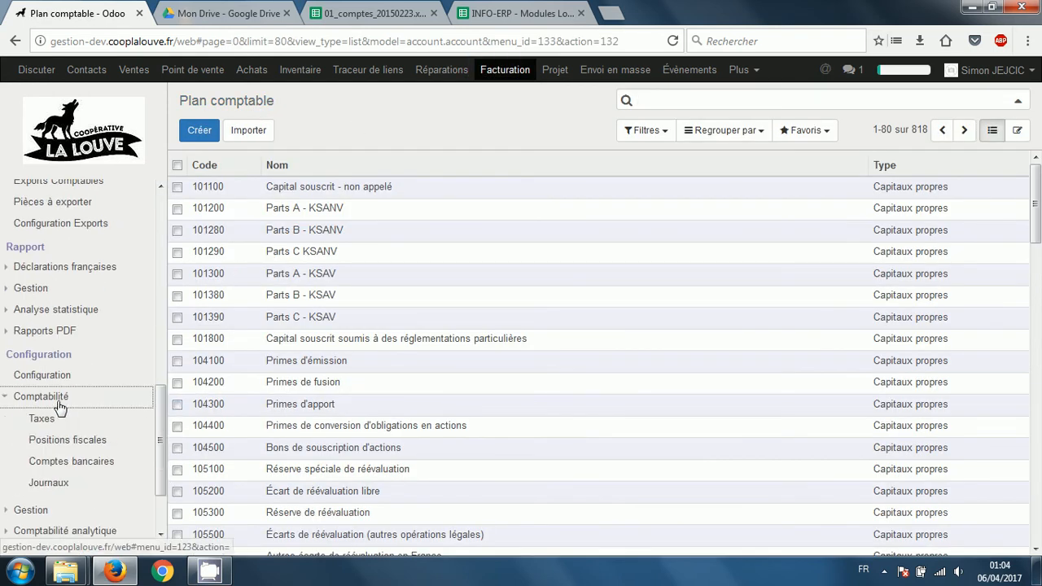
left_click(95, 421)
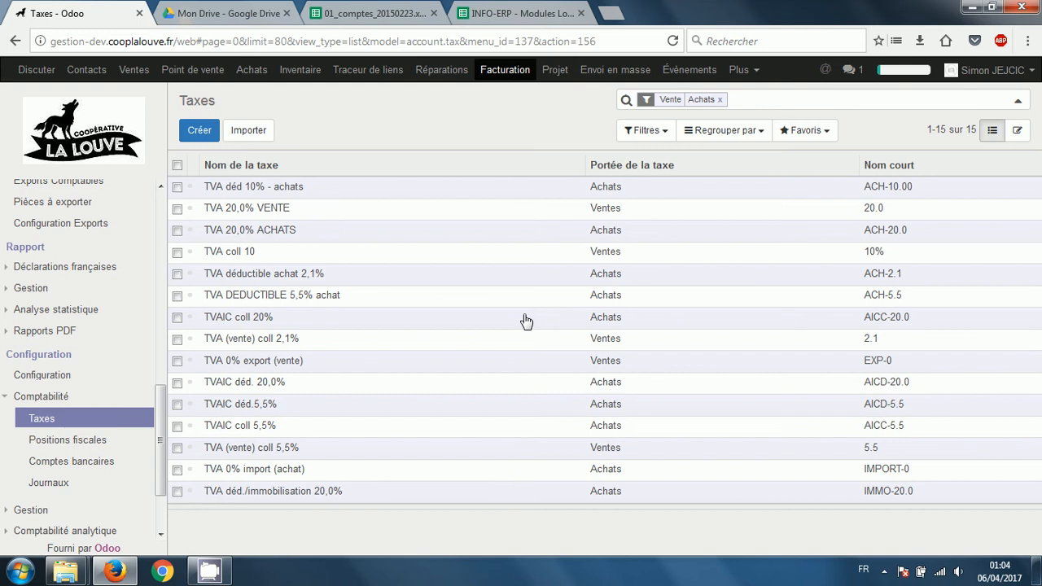
left_click(321, 296)
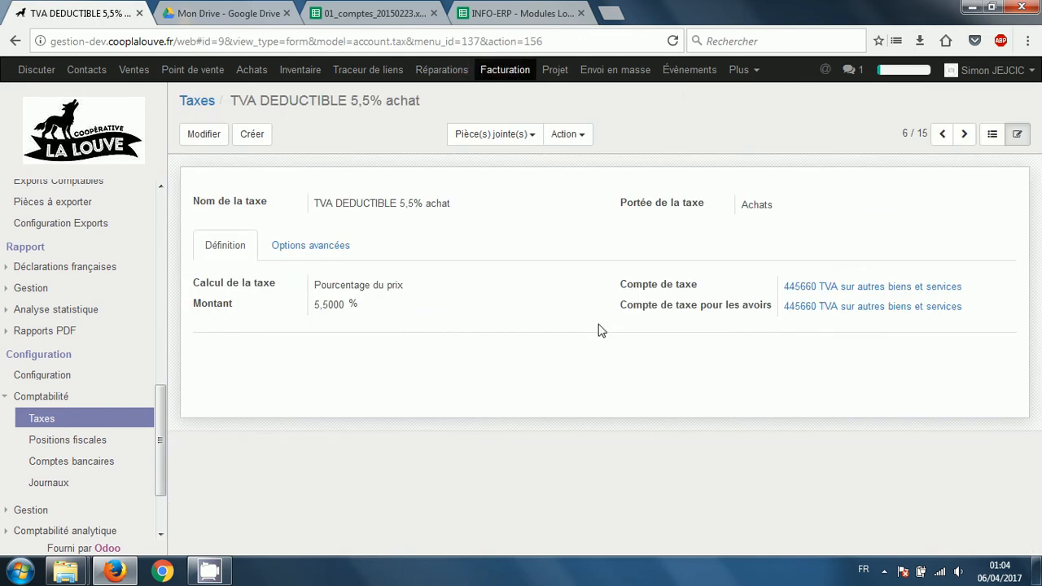
triple_click(360, 204)
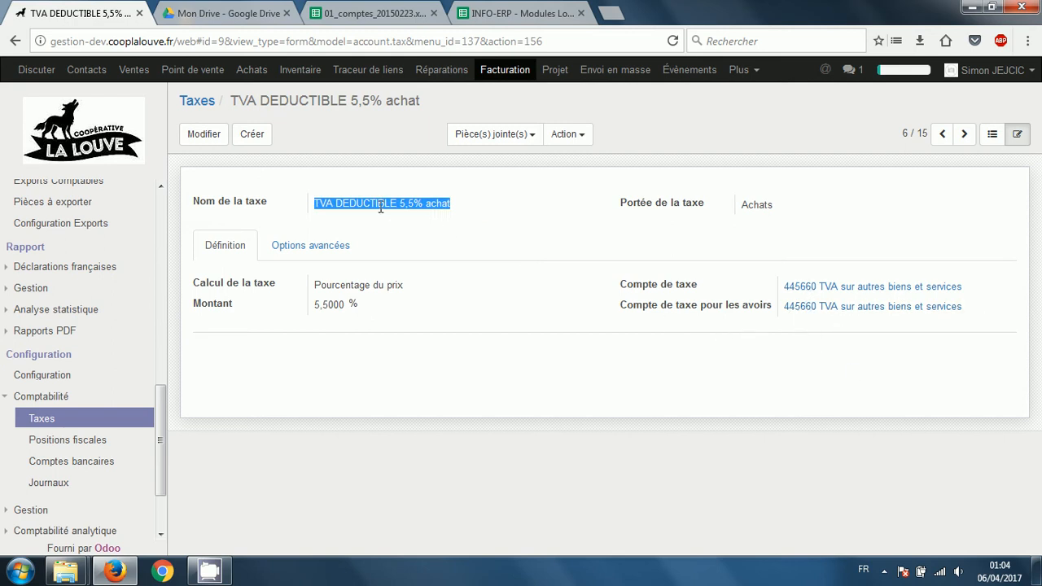
Review the advanced options of TVA DEDUCTIBLE 5,5% achat, including Inclus dans le prix, and return to the Taxes list.
left_click(312, 245)
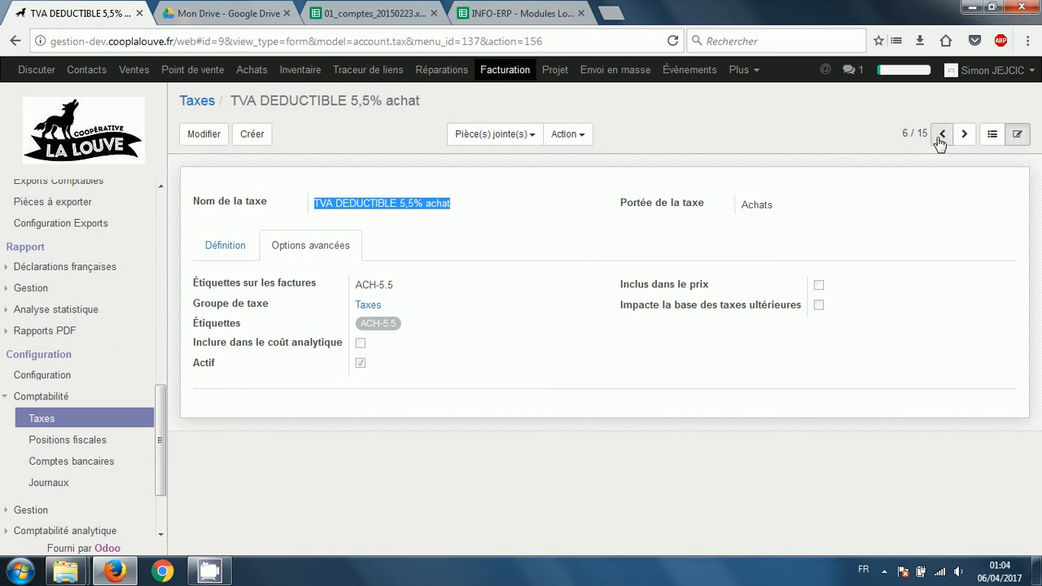
left_click_drag(620, 285, 719, 287)
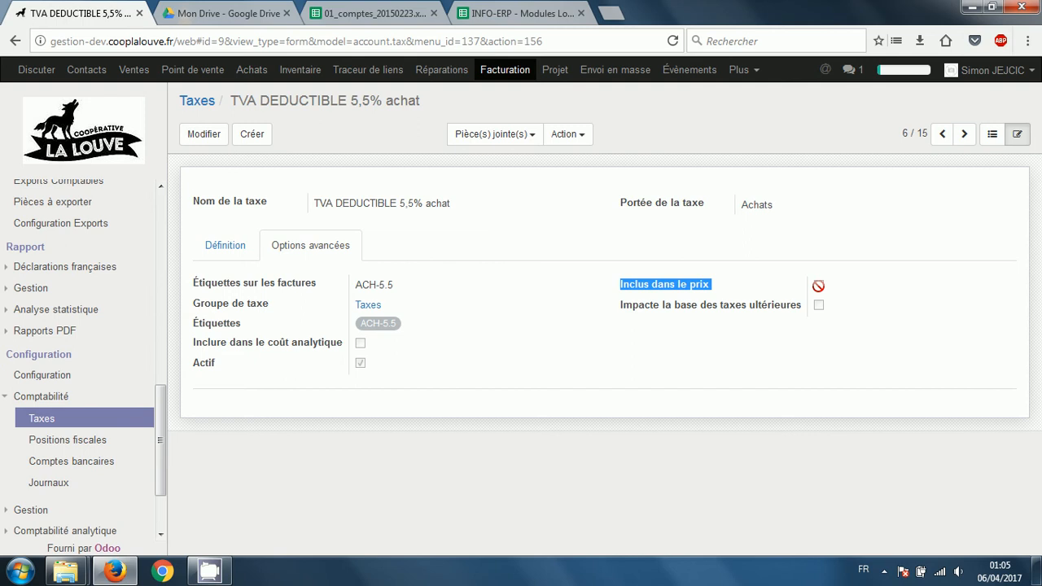
left_click(537, 270)
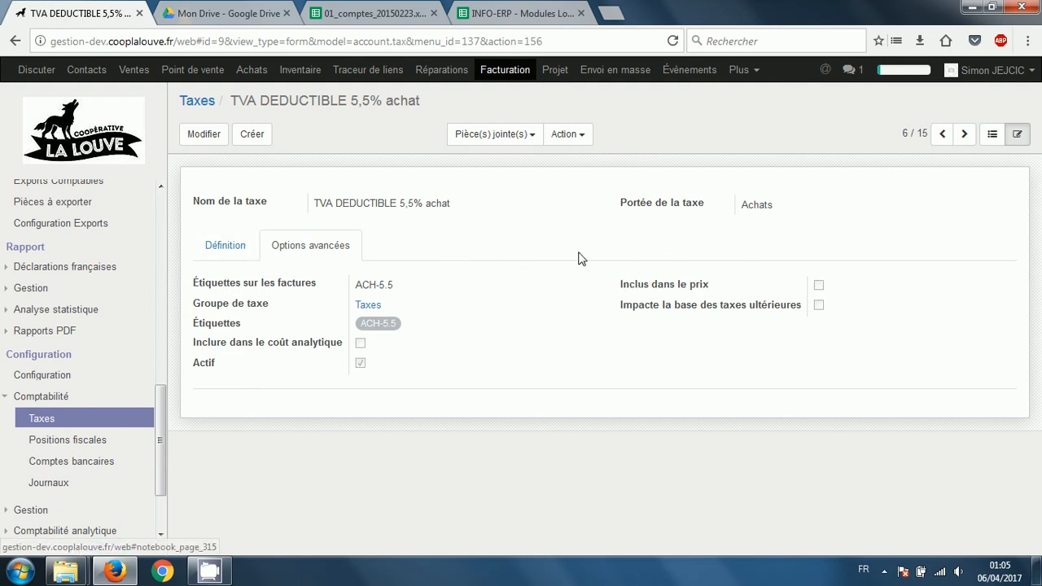
left_click(197, 100)
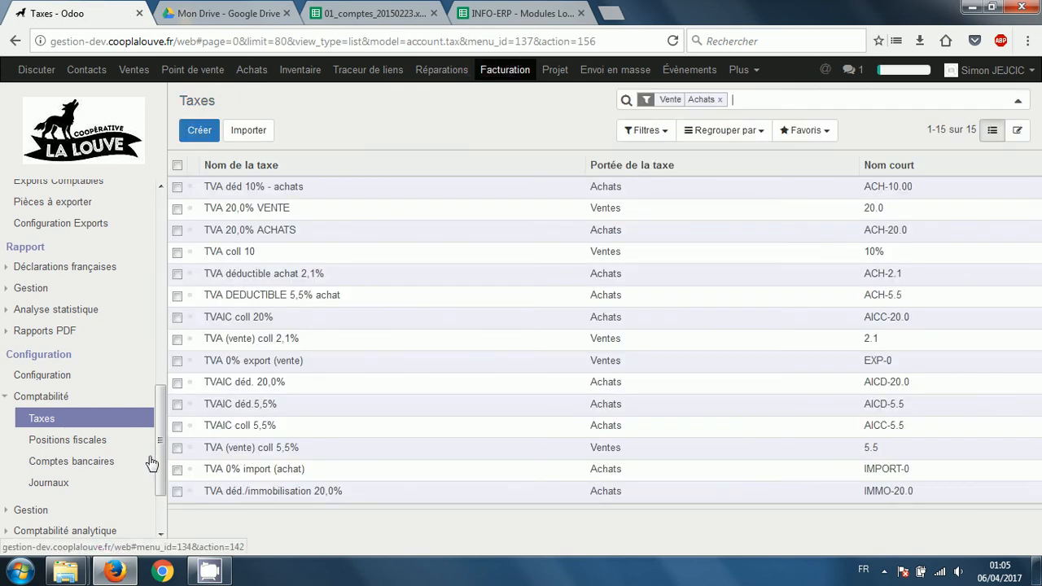
Open the Intra-EU B2B fiscal position in Positions fiscales and review its tax mapping, including TVA 0% livraisons intracommunautaires (vente).
left_click_drag(160, 446, 161, 473)
left_click(86, 352)
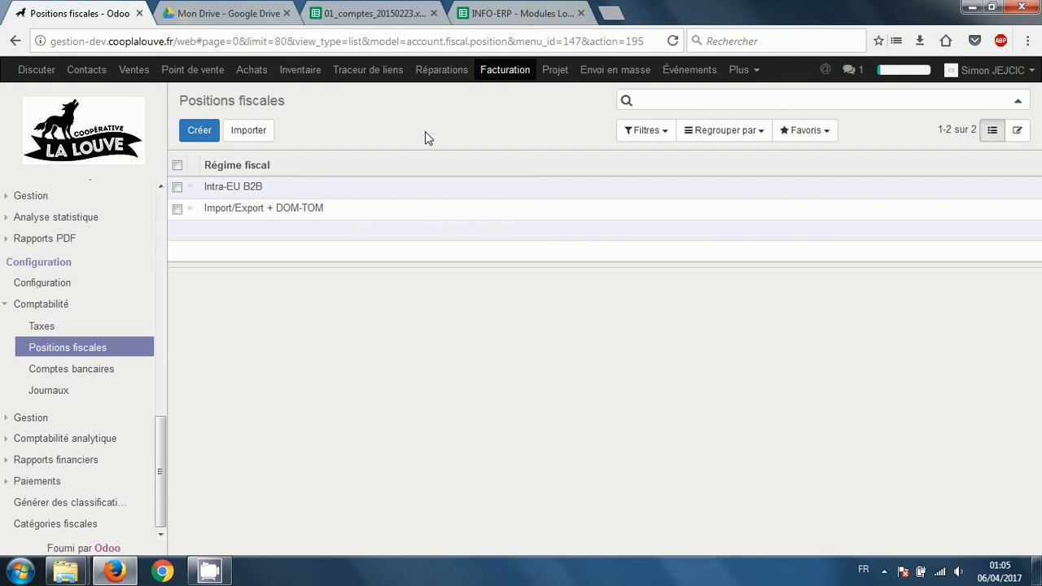
left_click(247, 195)
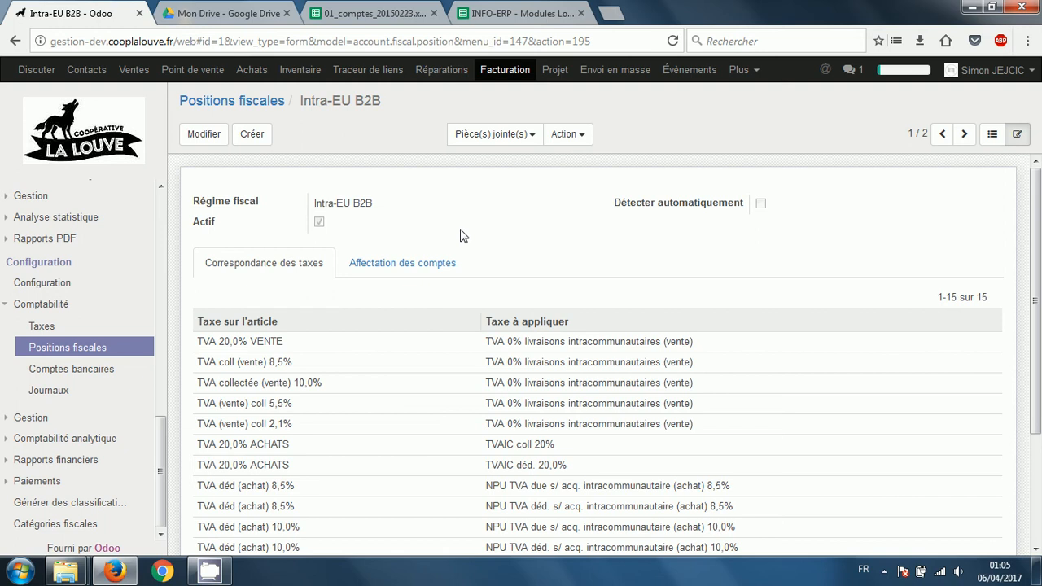
scroll(467, 236, "down", 2)
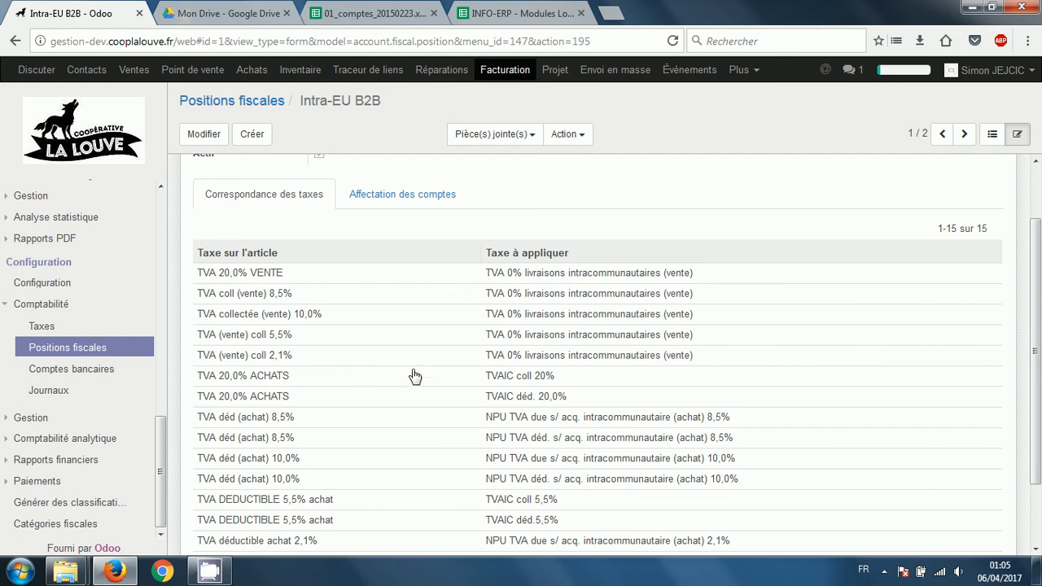
left_click_drag(480, 280, 779, 288)
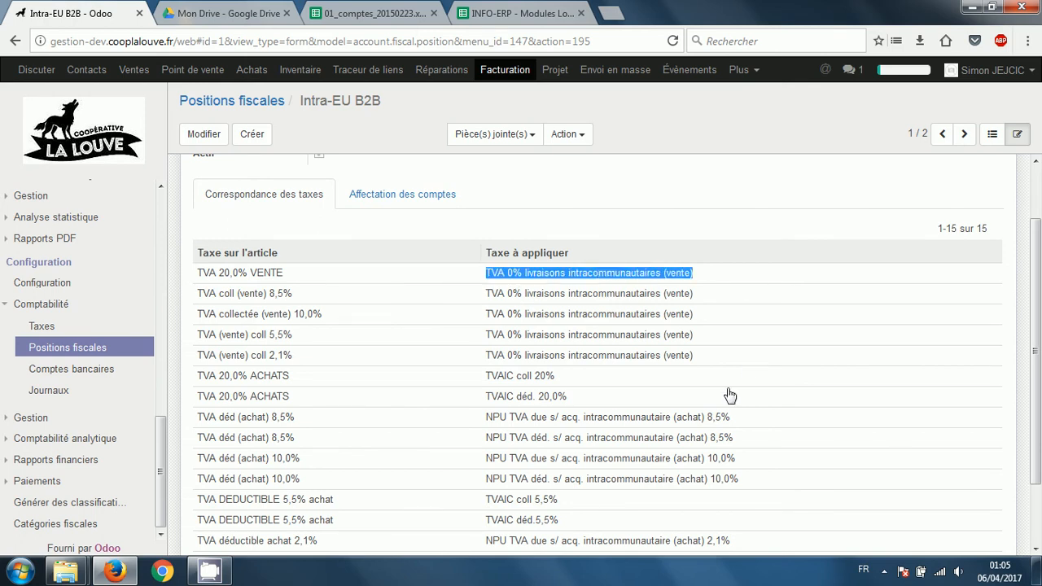
scroll(726, 395, "up", 2)
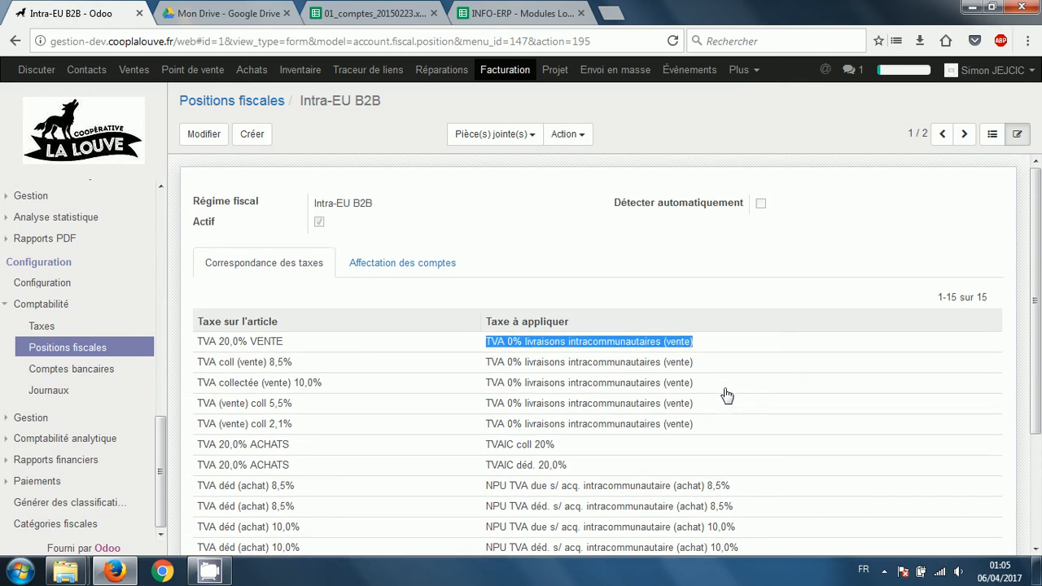
double_click(363, 203)
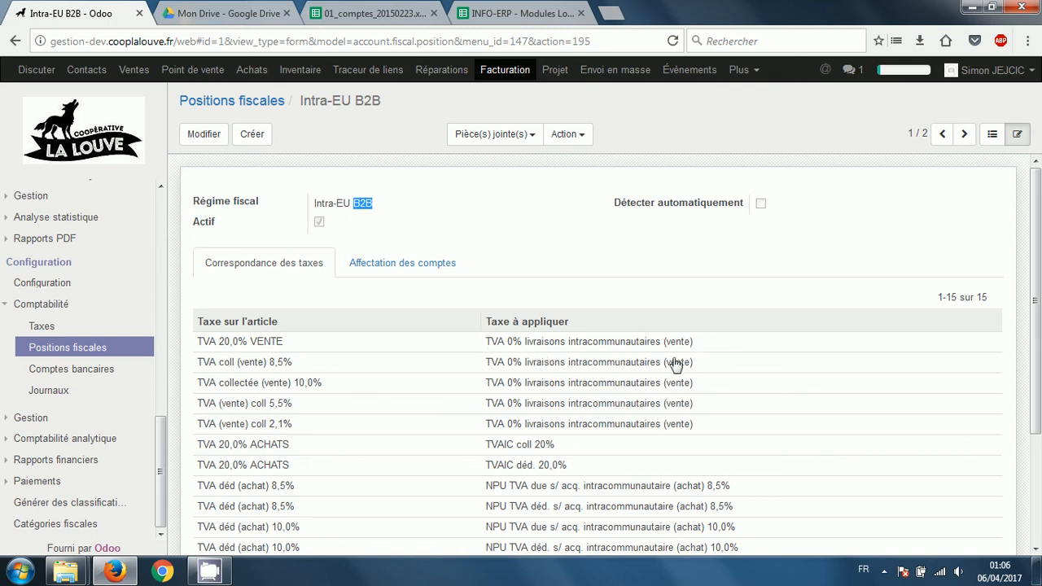
Check the account mapping of the Intra-EU B2B fiscal position and return to its tax mapping.
left_click(409, 263)
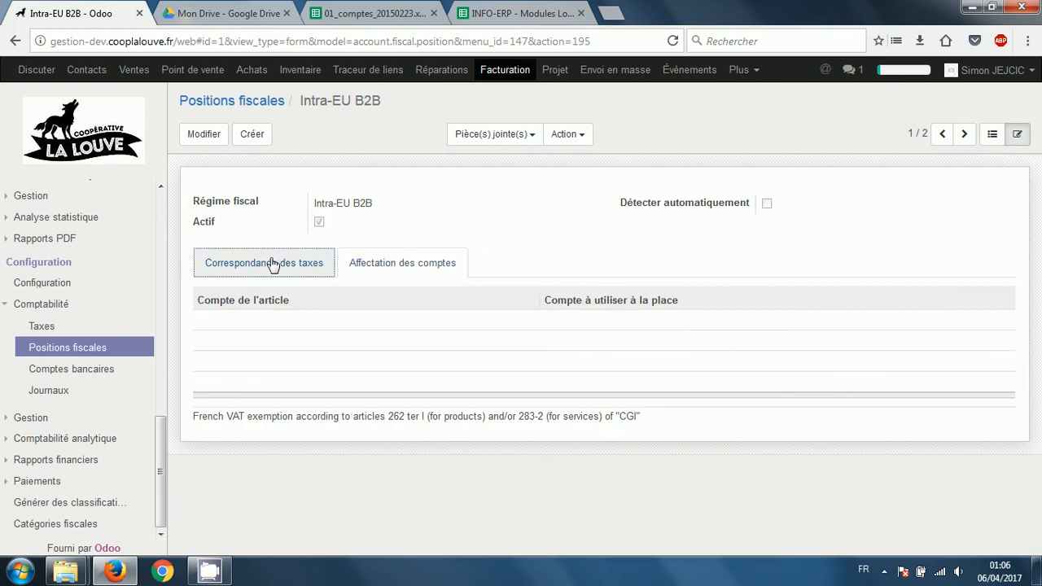
left_click(272, 263)
left_click_drag(316, 202, 488, 213)
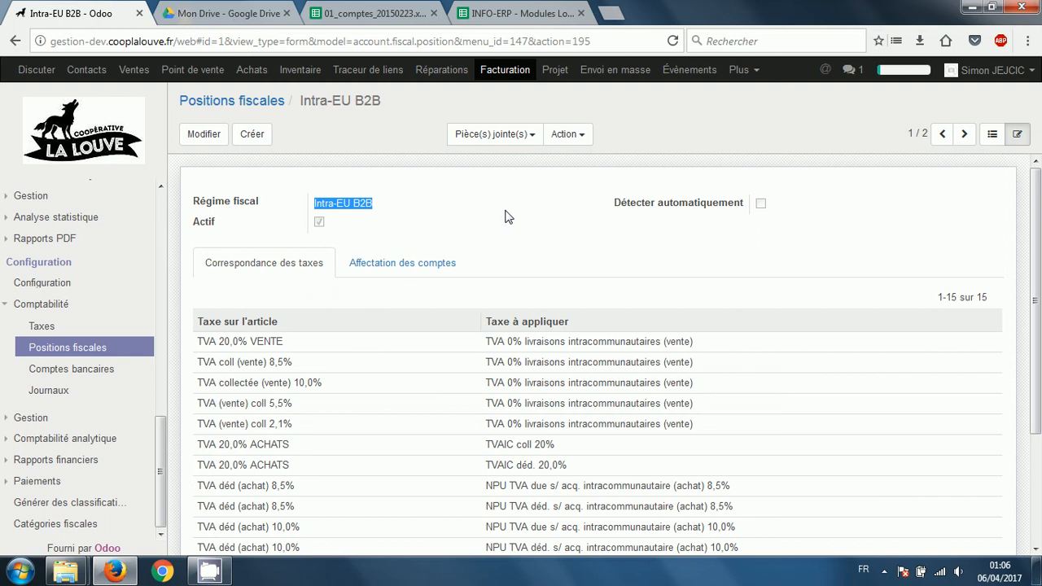
View the Journaux list, and open the Caisse 01 record from the Point de vente configuration.
left_click(66, 394)
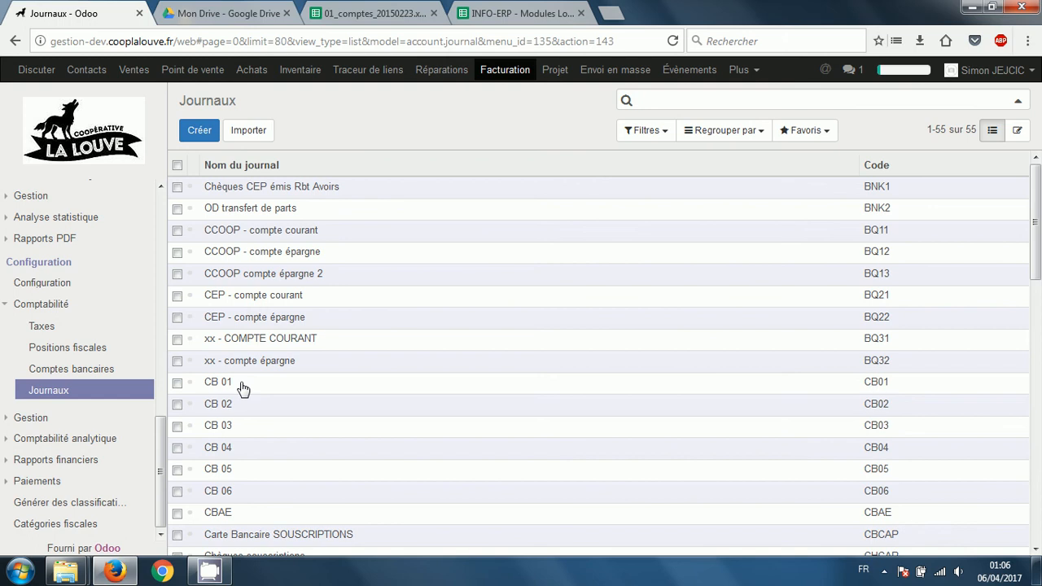
left_click(196, 70)
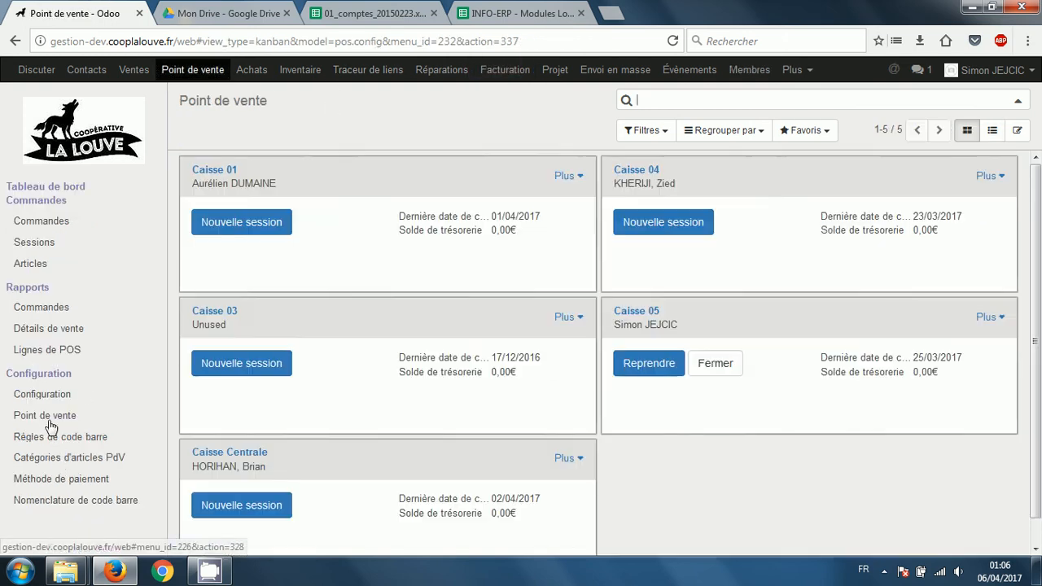
left_click(45, 416)
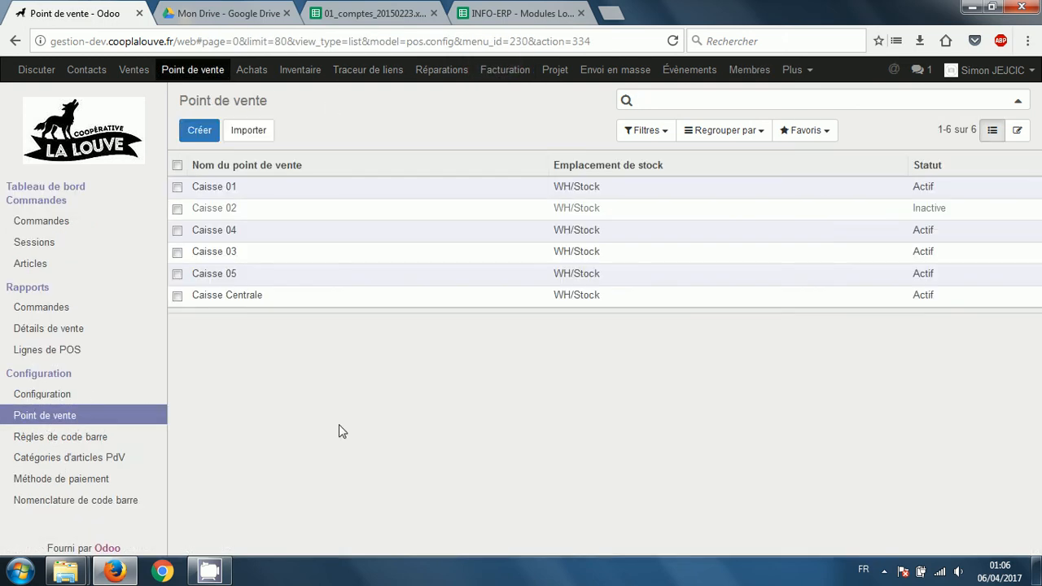
left_click(214, 187)
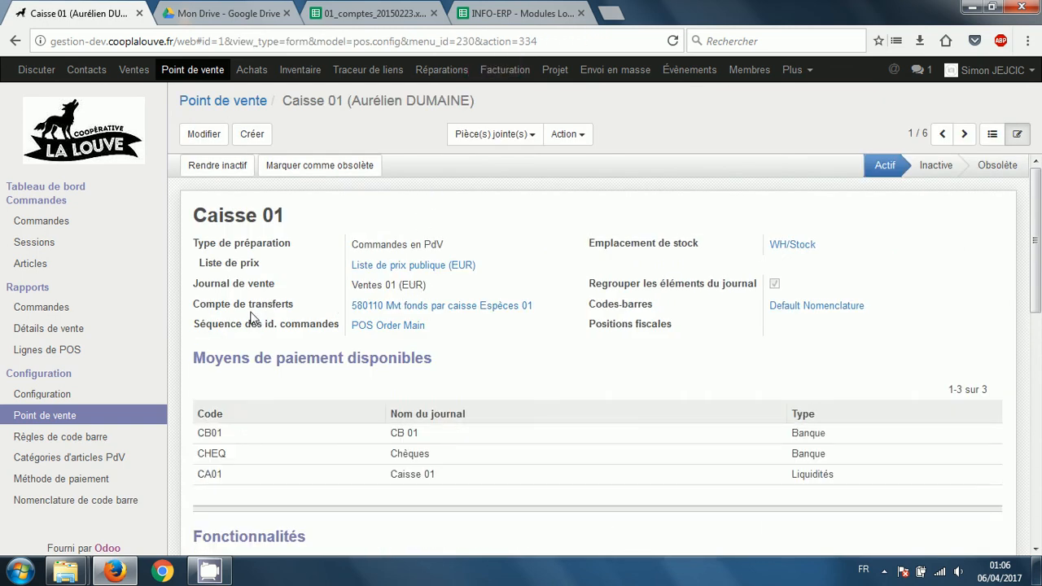
Review the Journal de vente and Compte de transferts settings of Caisse 01.
double_click(236, 285)
triple_click(233, 291)
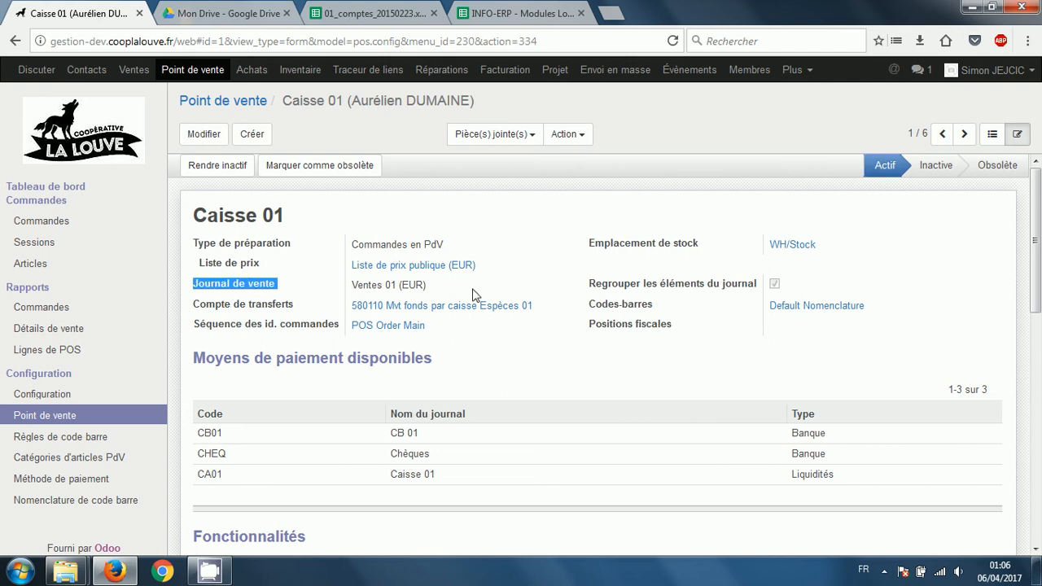
left_click(402, 288)
left_click_drag(353, 286, 469, 291)
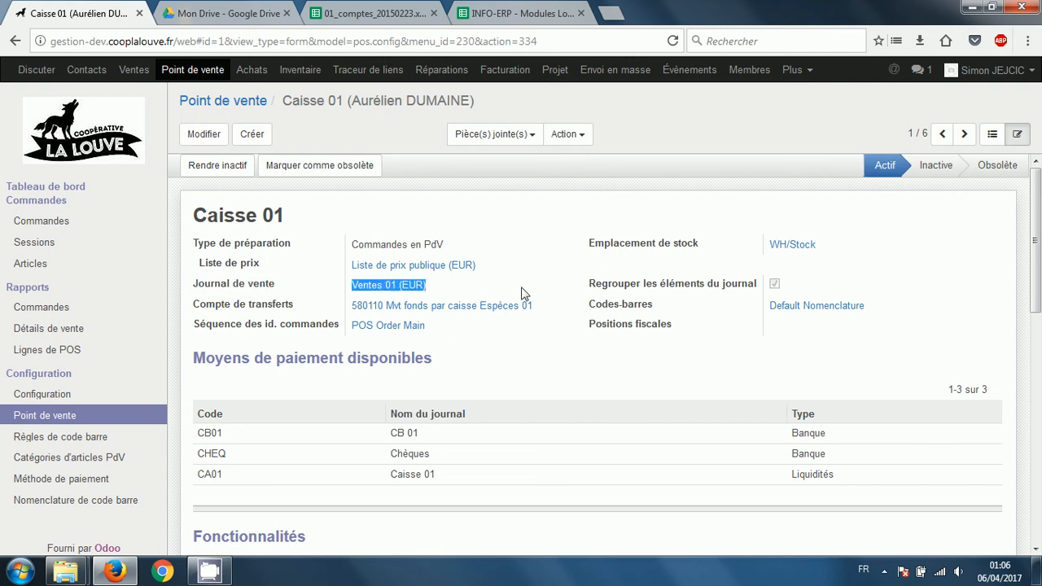
left_click(488, 295)
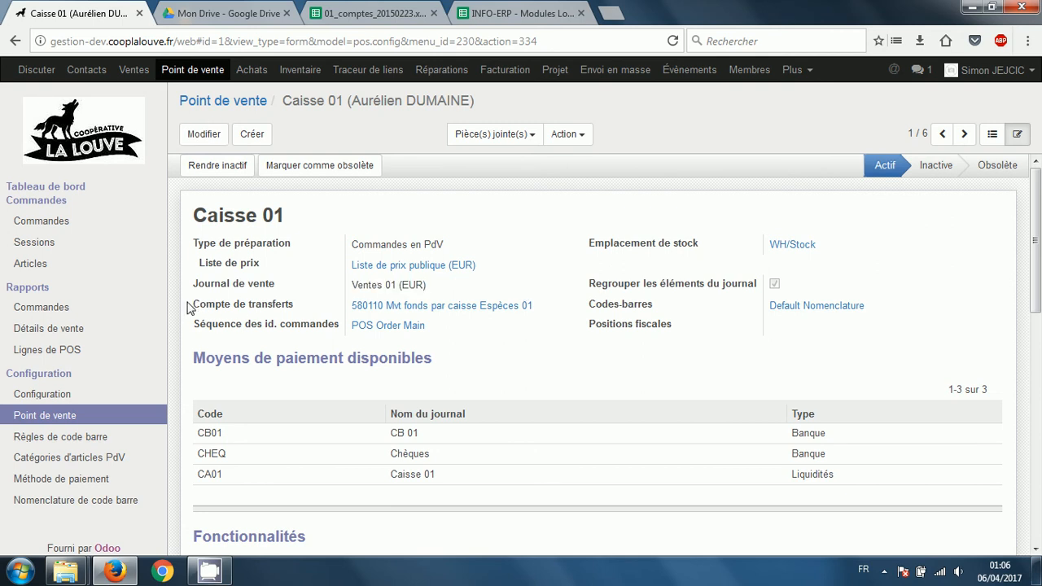
left_click_drag(190, 305, 300, 309)
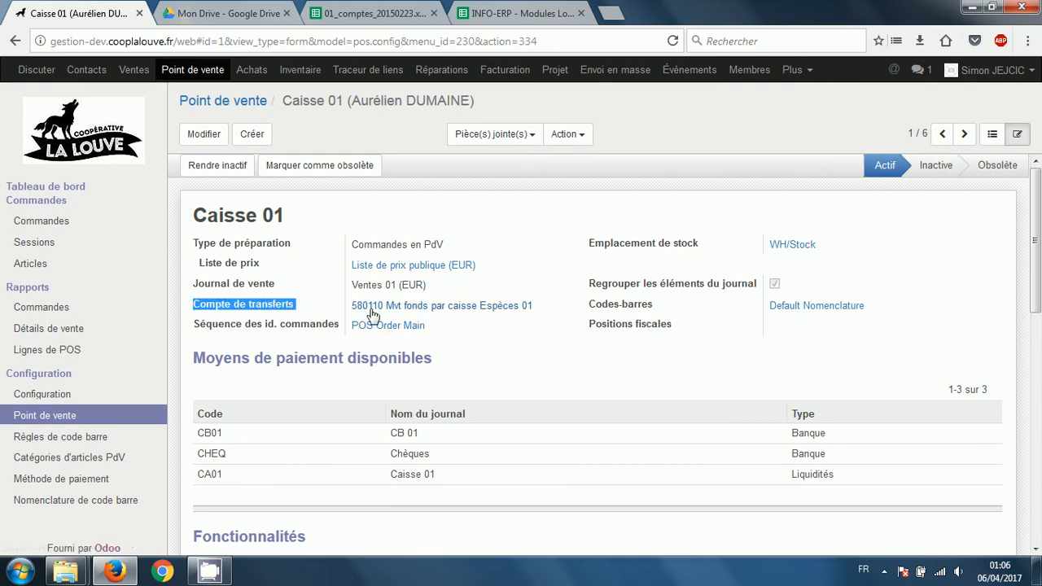
left_click(496, 340)
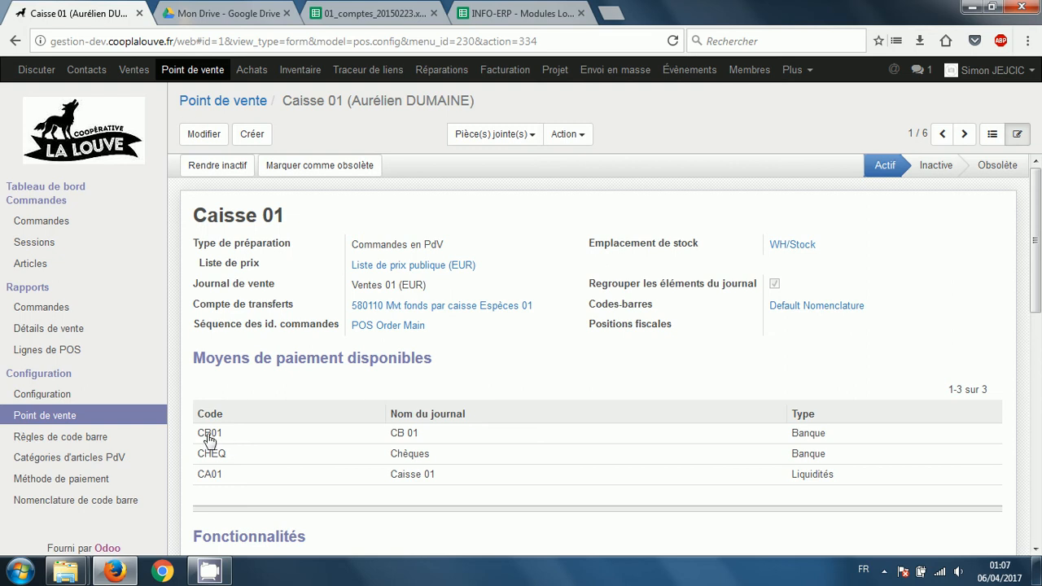
Inspect the CA01 payment method of Caisse 01, including its default debit and credit accounts, and close its details.
scroll(430, 451, "down", 2)
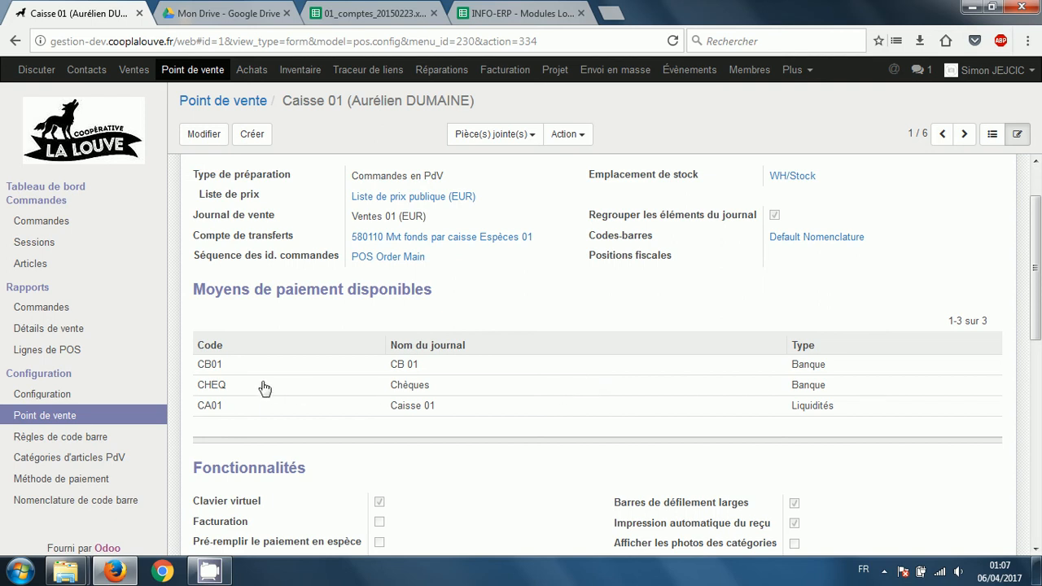
left_click(216, 413)
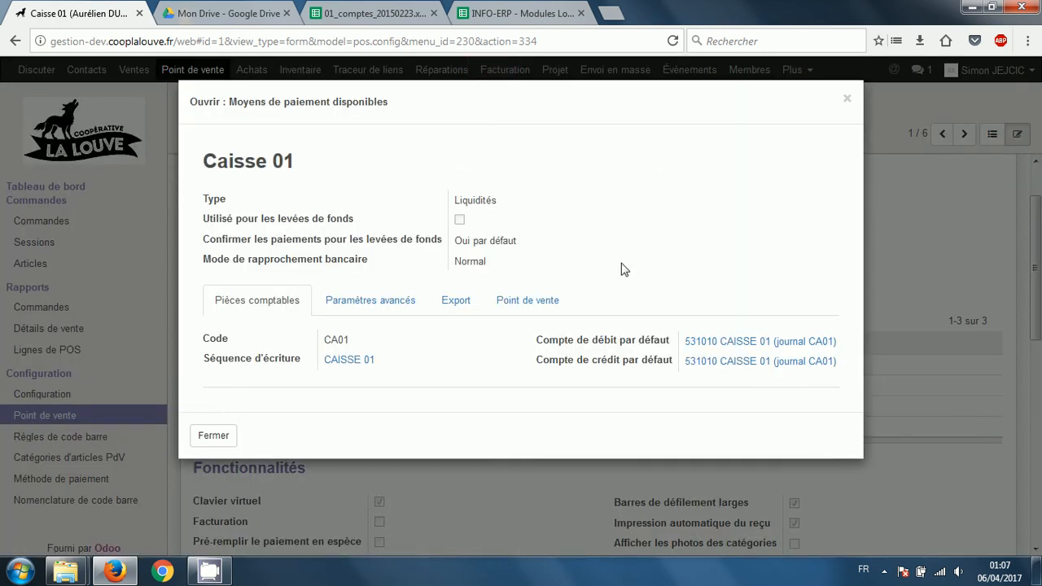
left_click(846, 99)
Put the Caisse 01 register in edit mode and check the code and default accounts of its CA01 payment method.
left_click(204, 133)
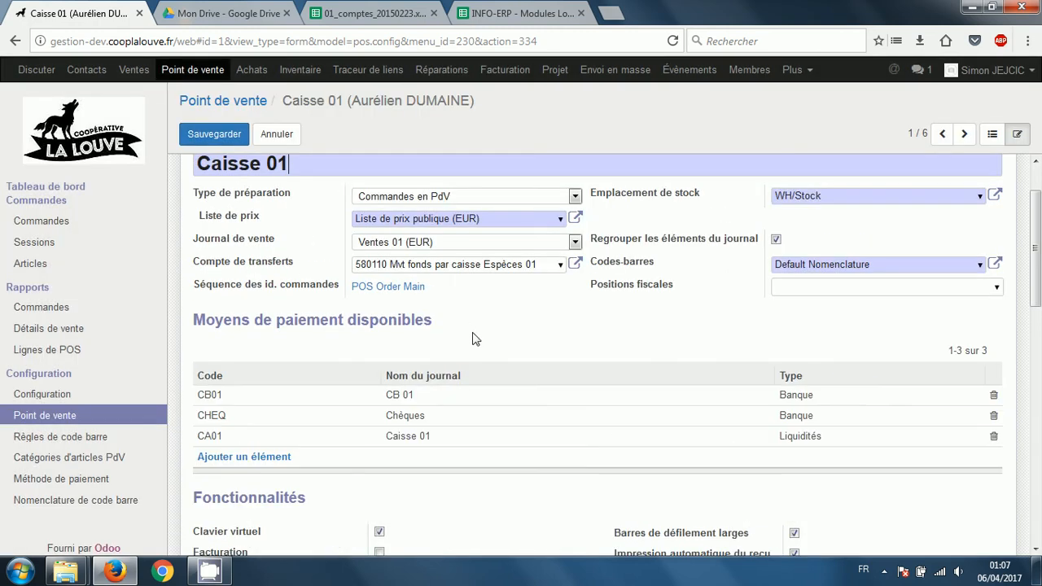
scroll(346, 426, "down", 2)
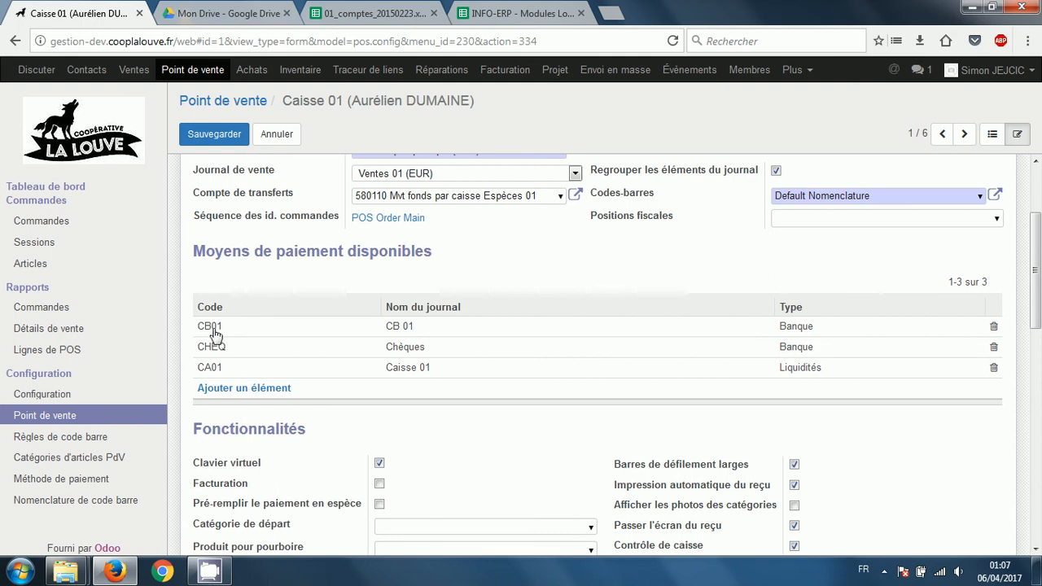
left_click(215, 368)
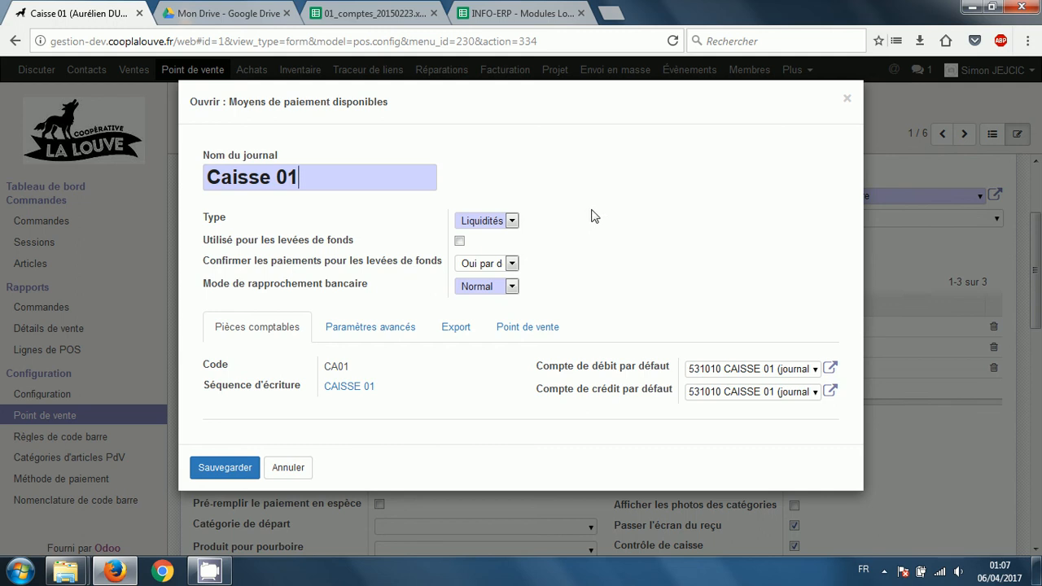
double_click(336, 366)
double_click(708, 395)
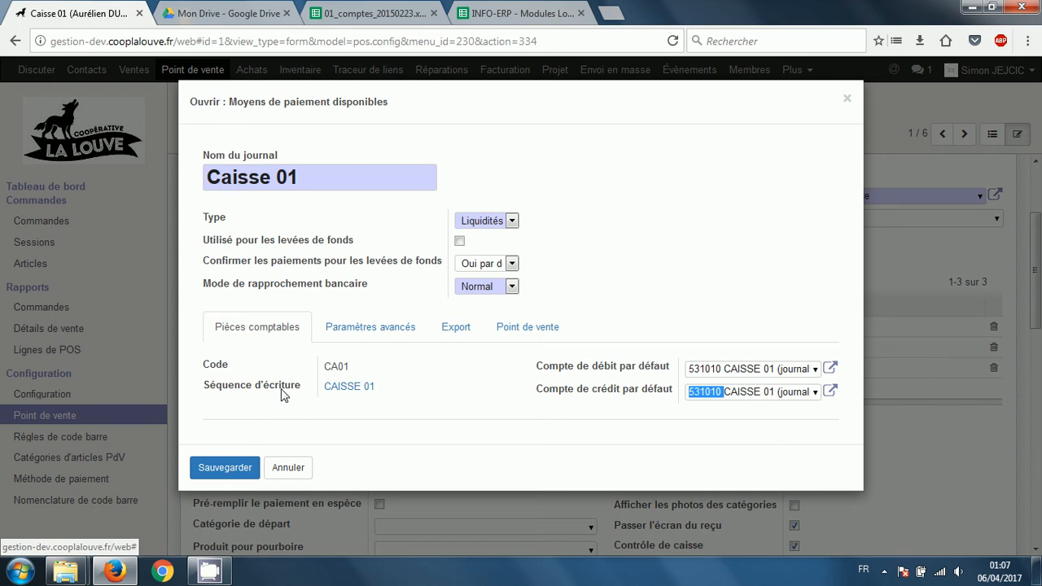
Review the advanced and export settings of the CA01 payment journal, and close its details without saving.
left_click(363, 332)
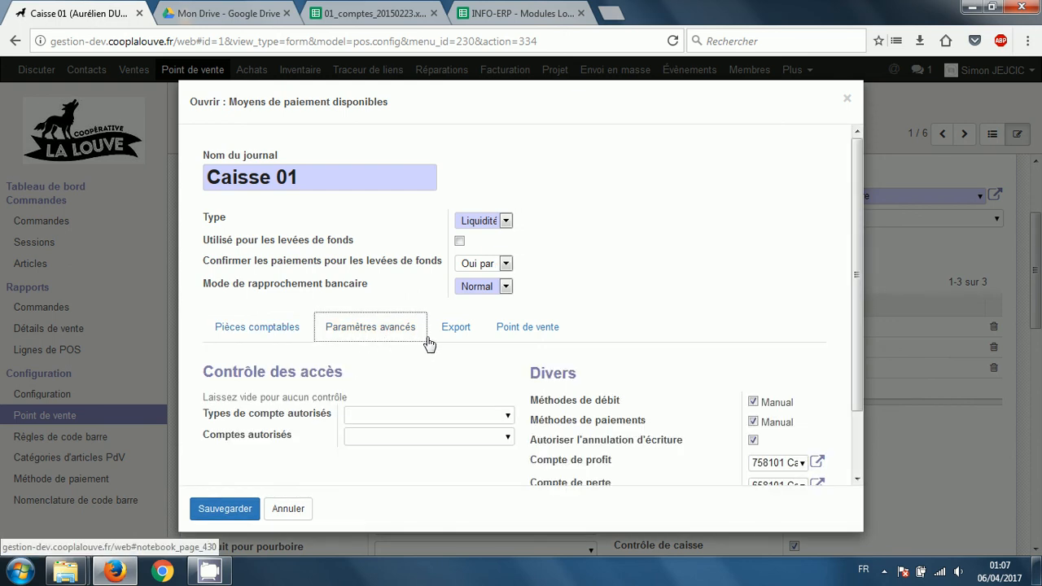
left_click(452, 335)
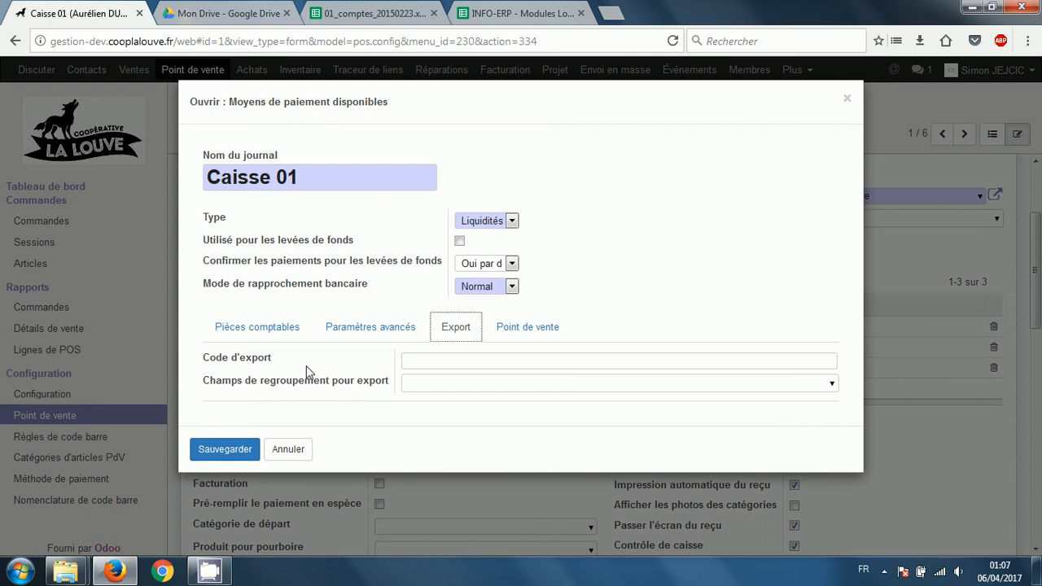
mouse_move(270, 366)
left_click(849, 100)
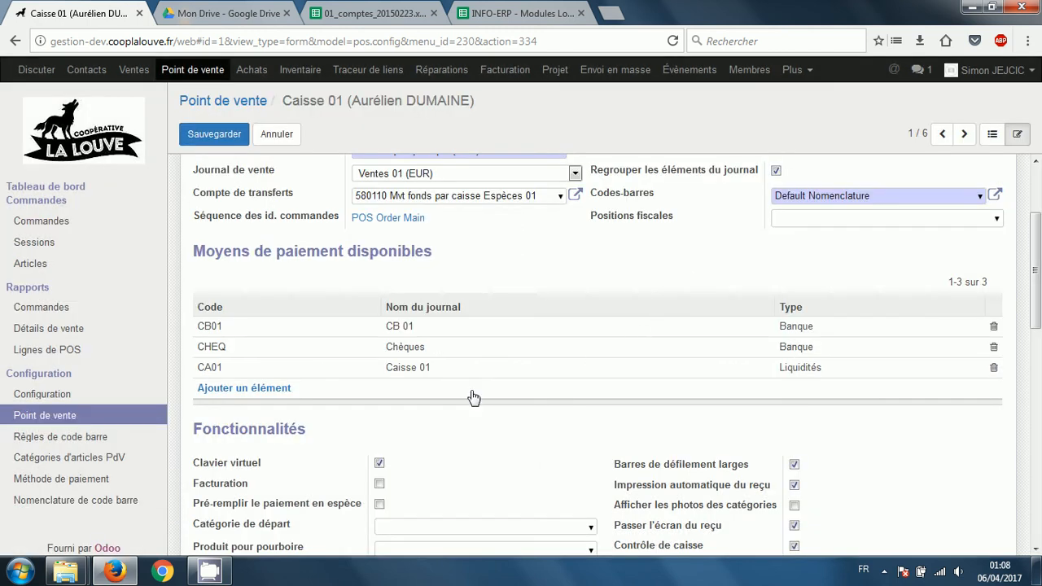
Open the CB 01 payment method and examine its export code and export grouping fields.
left_click(397, 332)
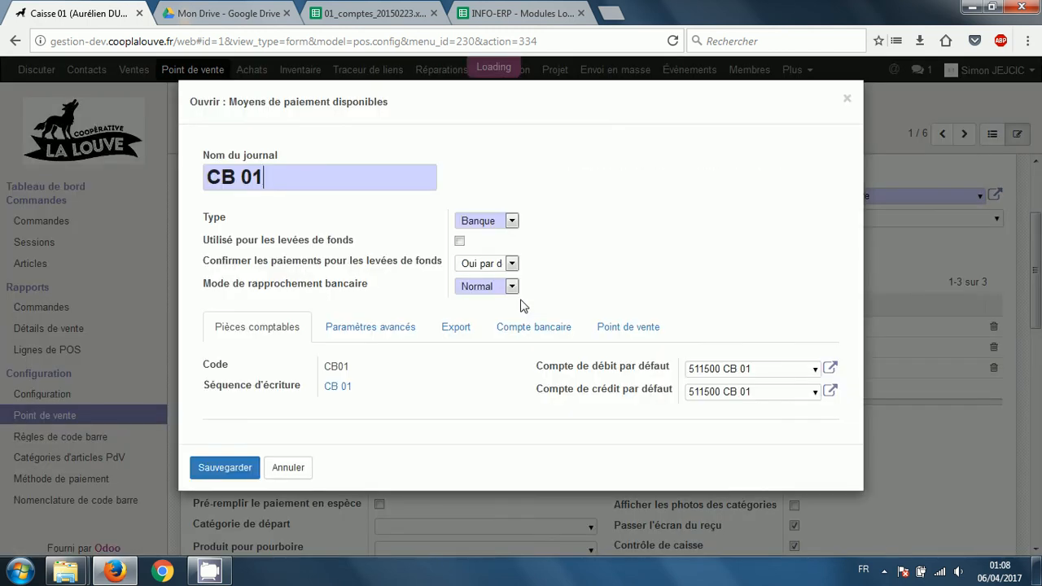
left_click(470, 333)
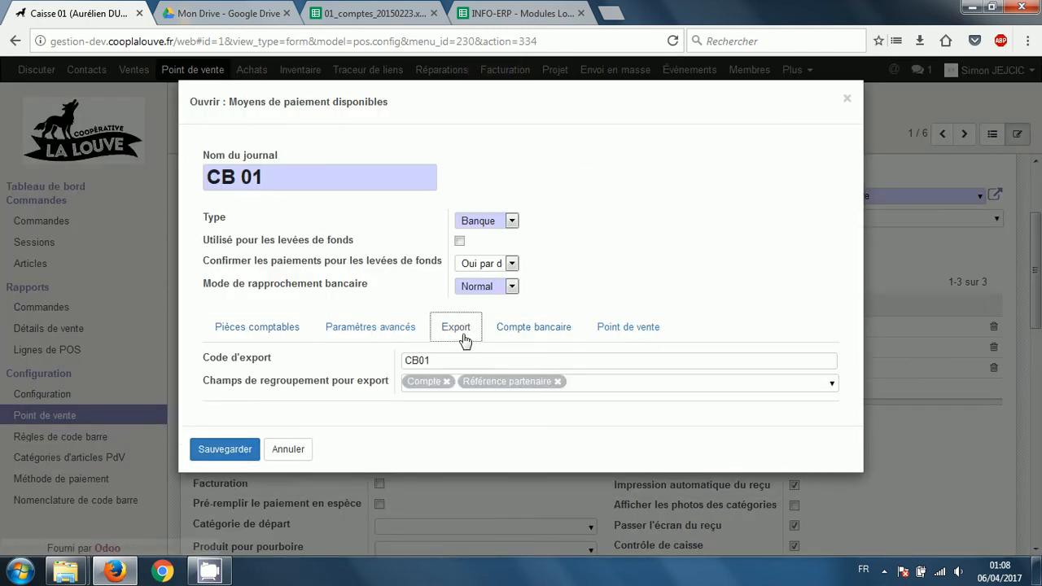
left_click_drag(206, 359, 478, 366)
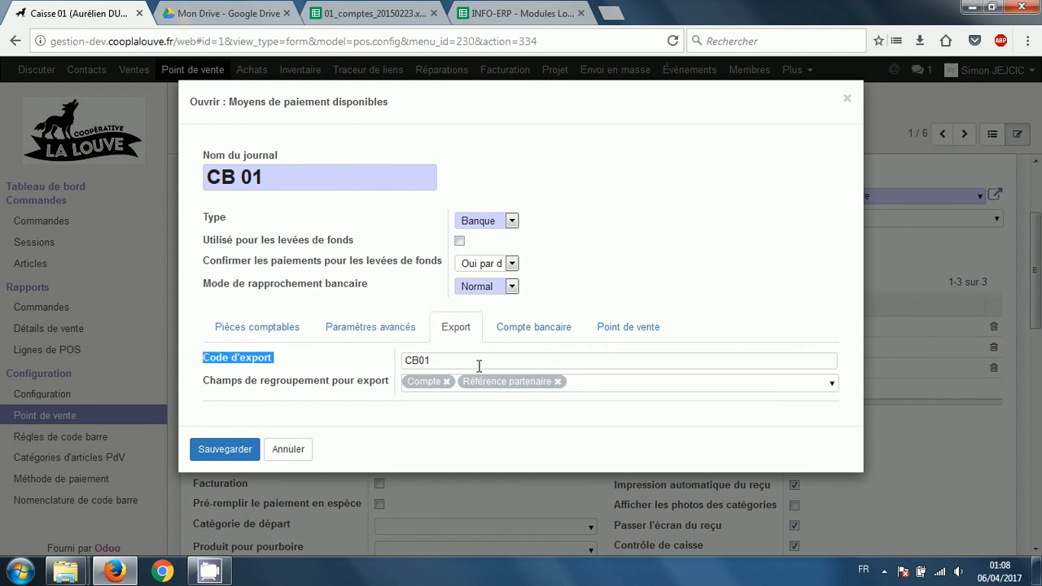
left_click(433, 361)
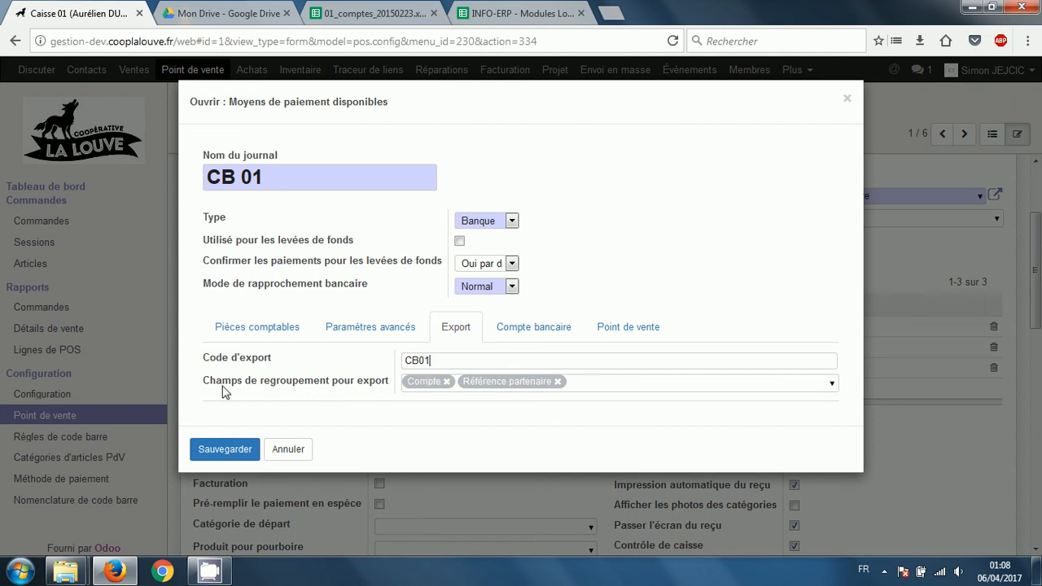
mouse_move(206, 389)
left_click_drag(206, 389, 387, 388)
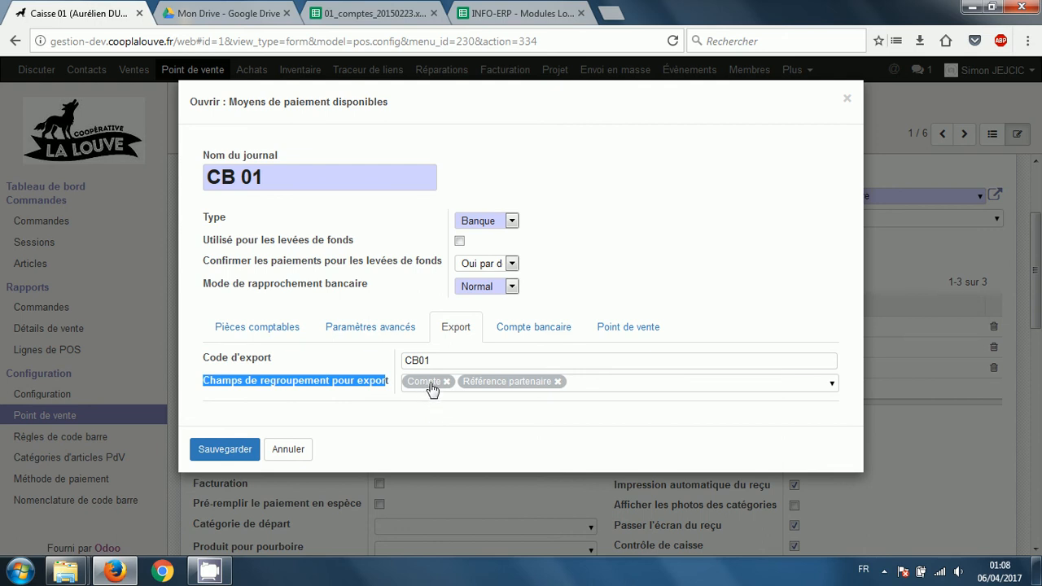
left_click(529, 431)
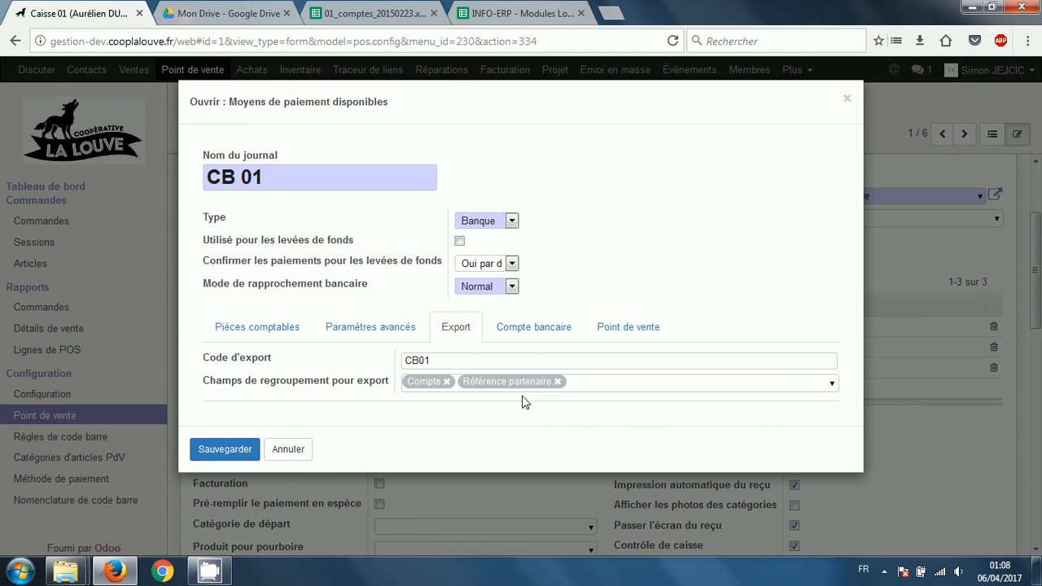
Review the bank account and point-of-sale settings of the CB 01 journal, including Automatic cashdrawer and Mode de paiement, and close it without saving.
left_click(552, 332)
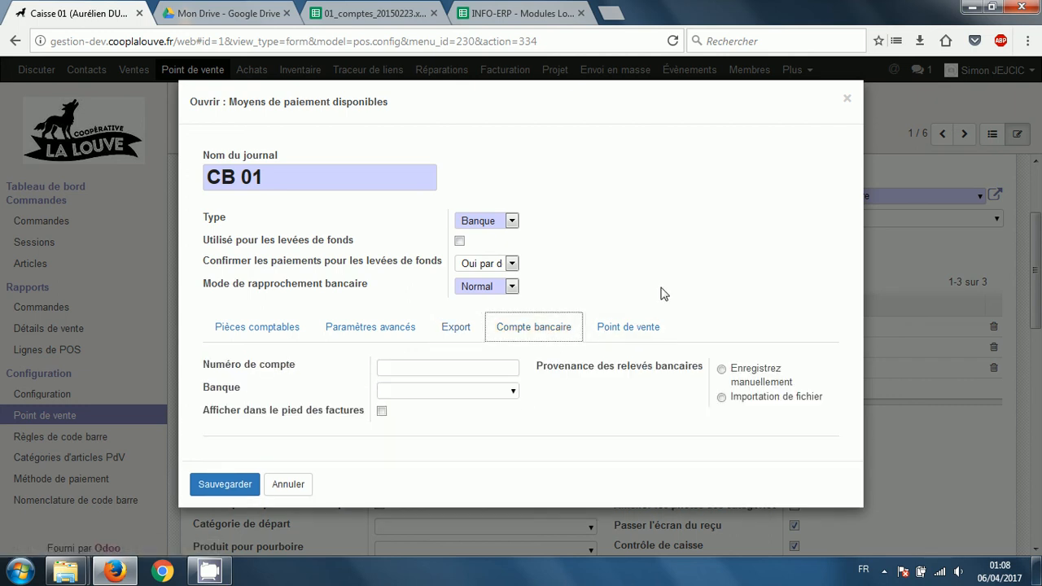
left_click(639, 331)
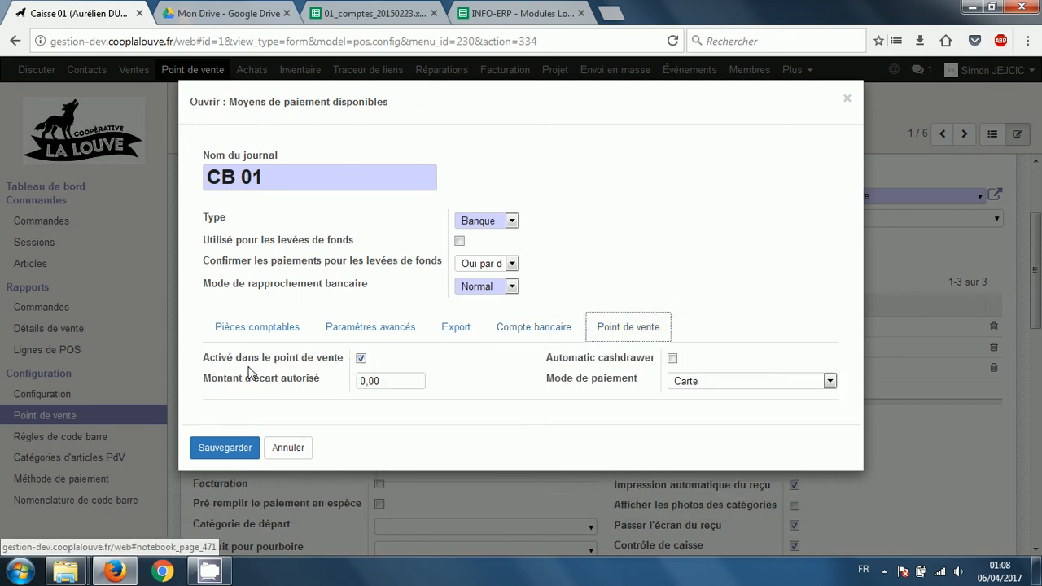
mouse_move(318, 364)
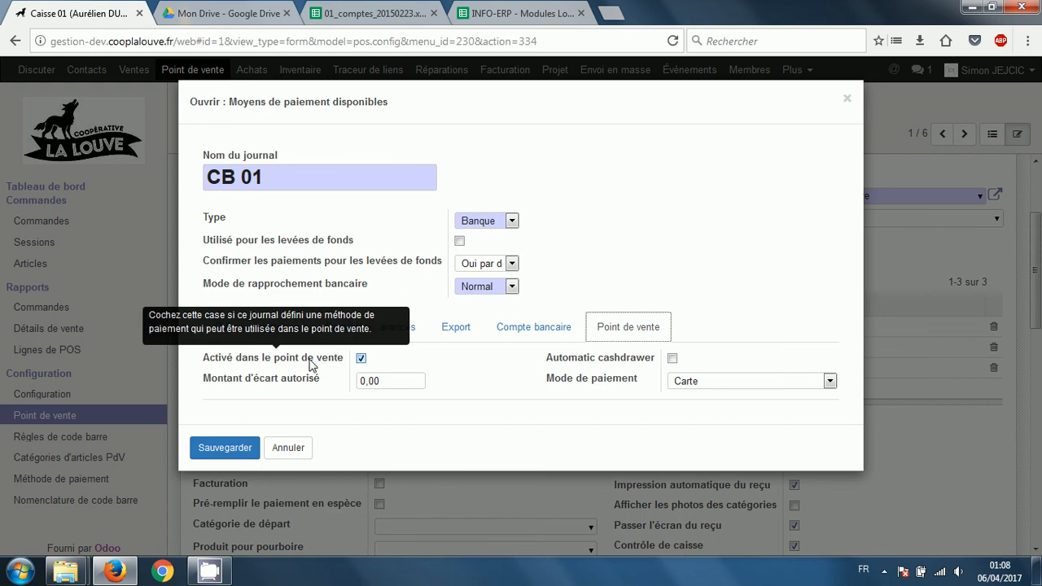
left_click(301, 179)
triple_click(301, 180)
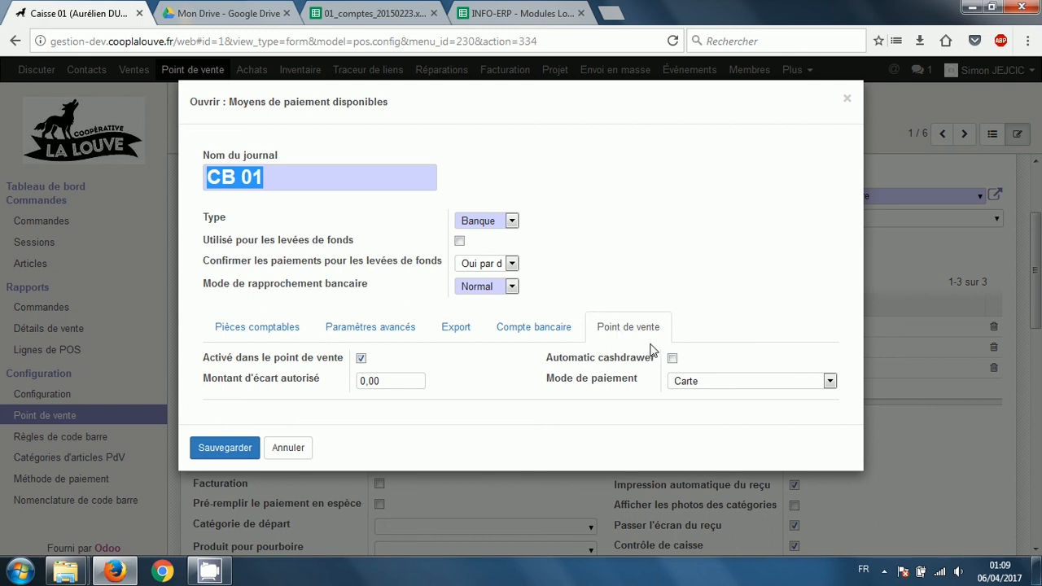
mouse_move(596, 366)
mouse_move(630, 387)
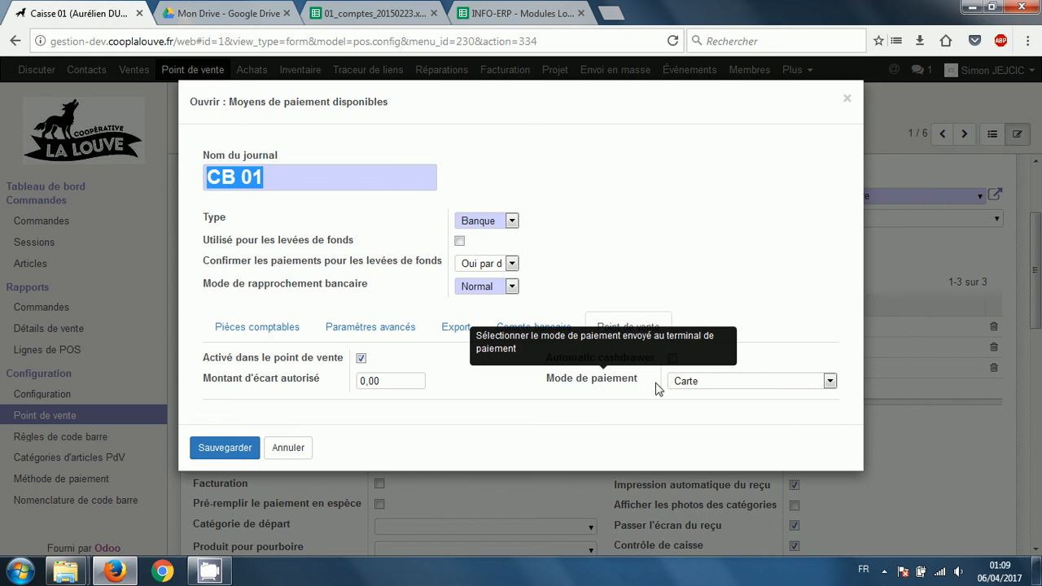
left_click_drag(541, 358, 652, 358)
left_click(516, 394)
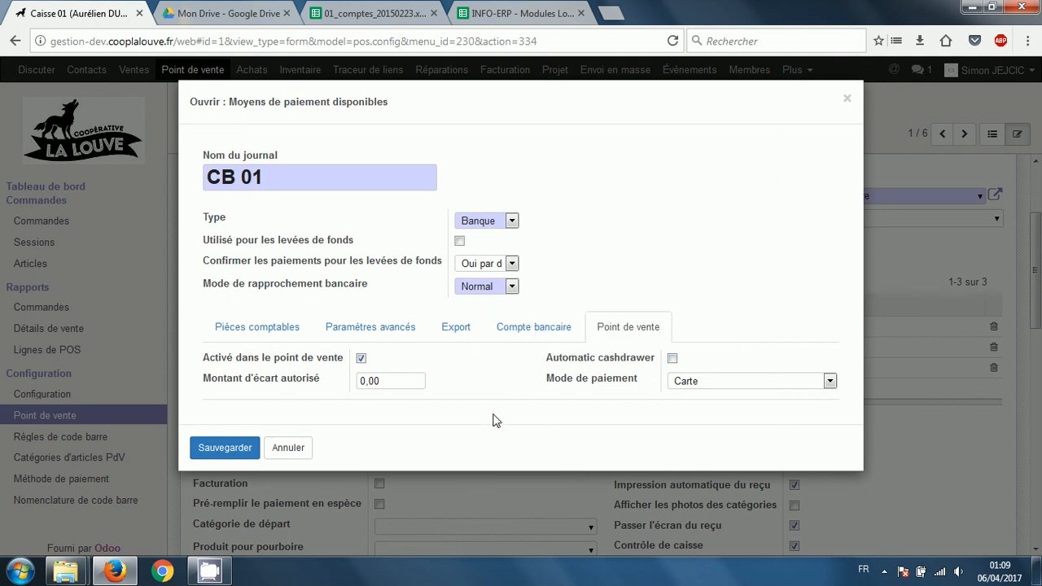
left_click(289, 447)
Look over the Caisse 01 payment methods and Fonctionnalités settings, and leave edit mode without saving.
scroll(513, 437, "up", 3)
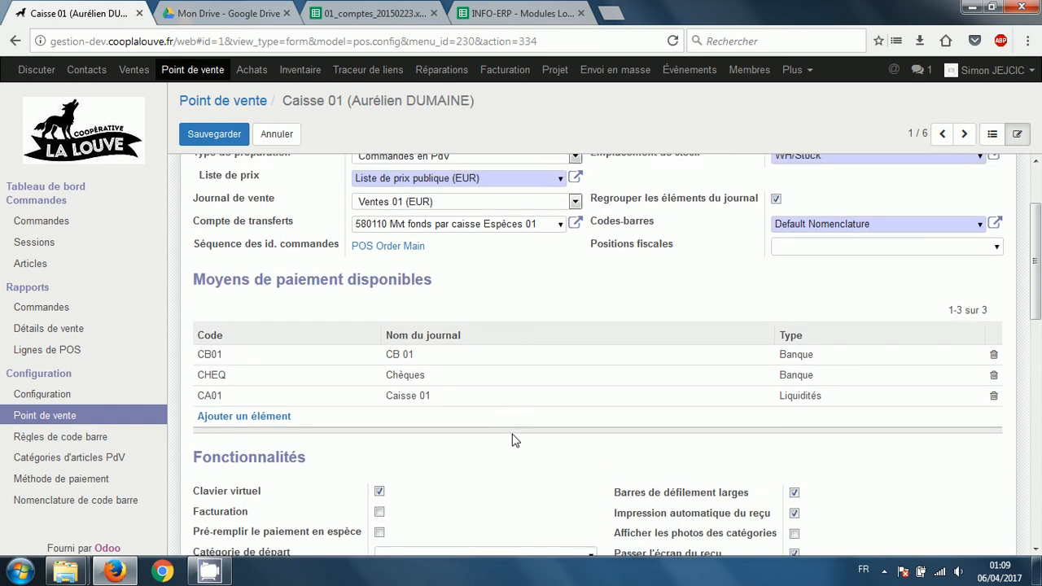
scroll(515, 441, "up", 2)
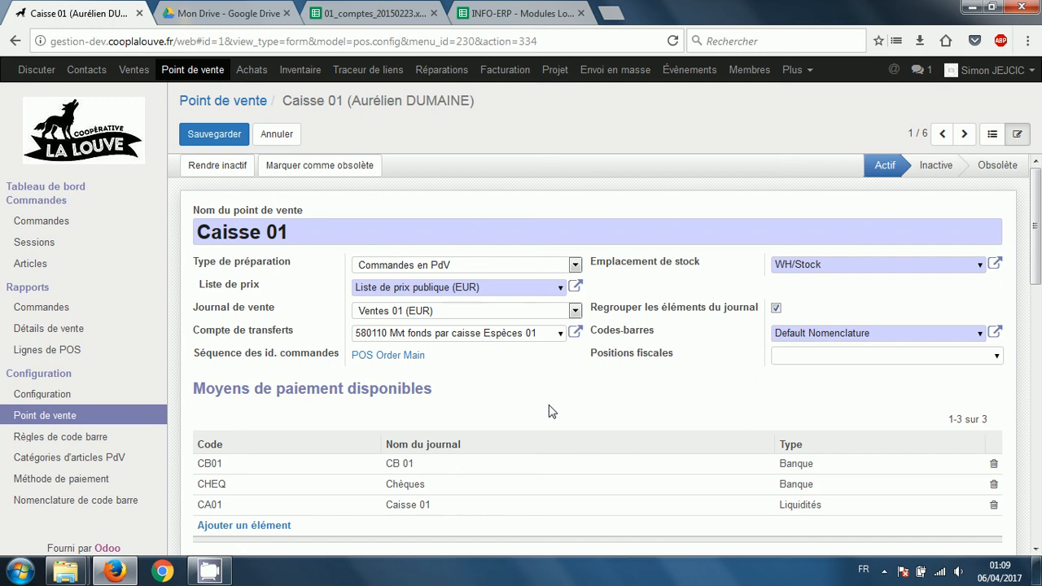
scroll(549, 411, "down", 3)
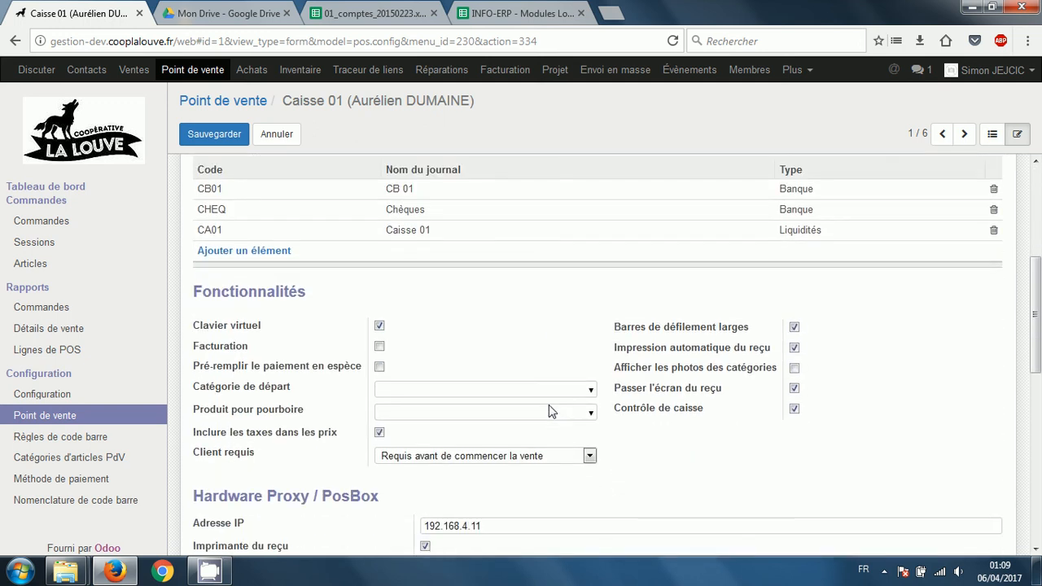
scroll(549, 405, "up", 3)
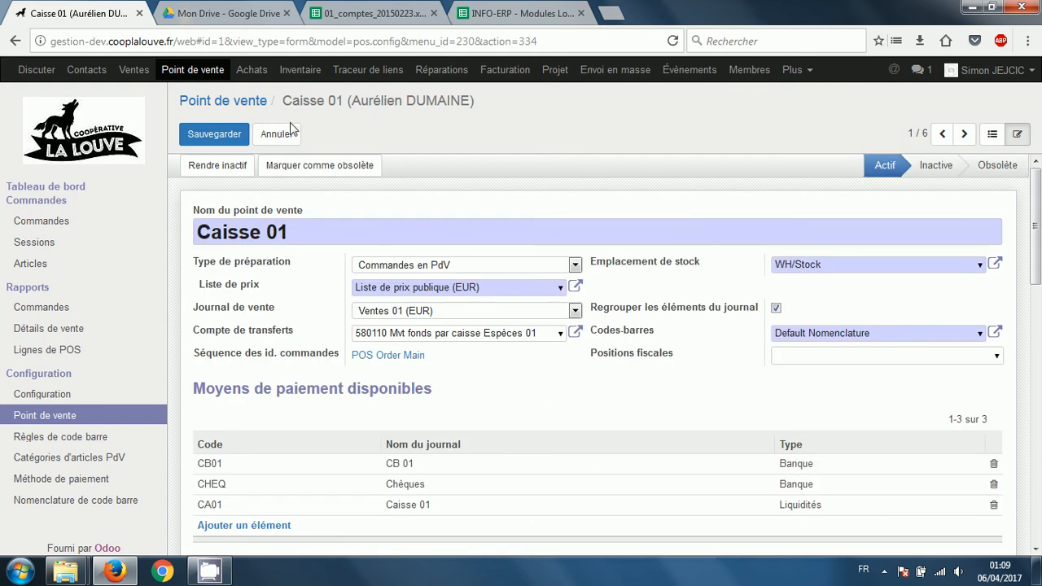
left_click(289, 132)
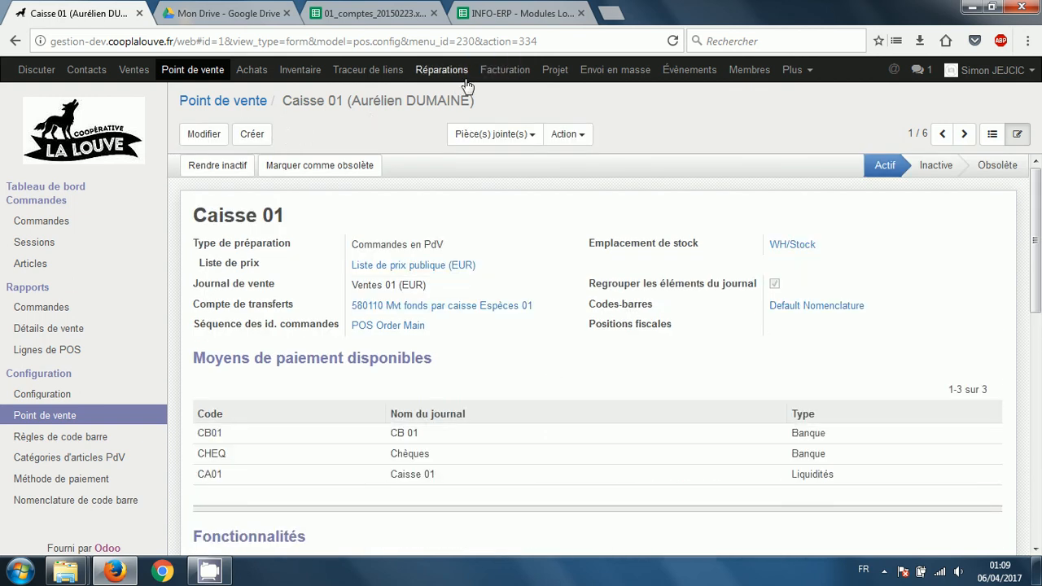
Open the Journaux list from the Facturation configuration, view the CCOOP - compte épargne journal, and return to the list.
left_click(505, 69)
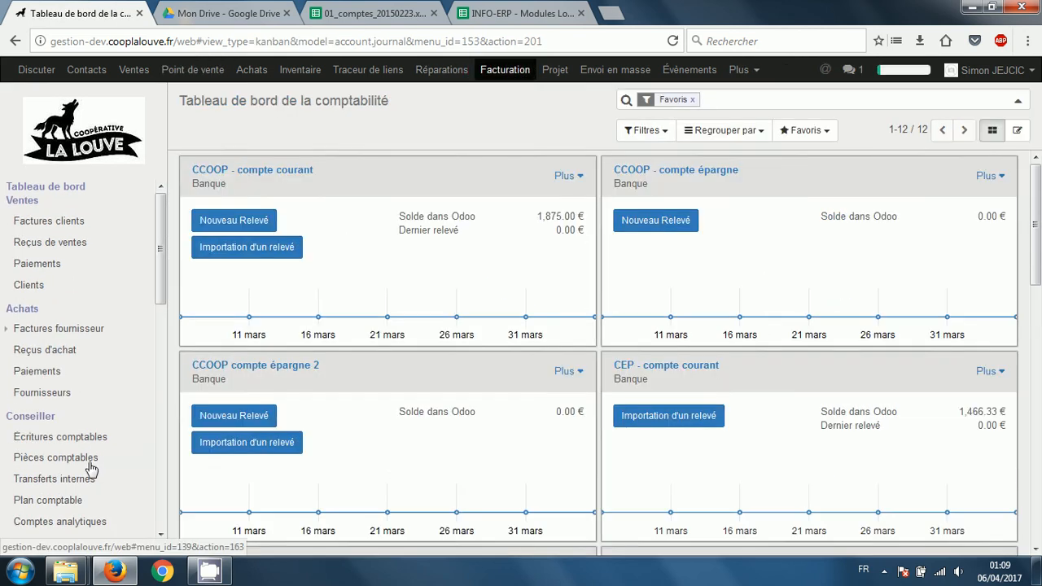
scroll(92, 472, "down", 10)
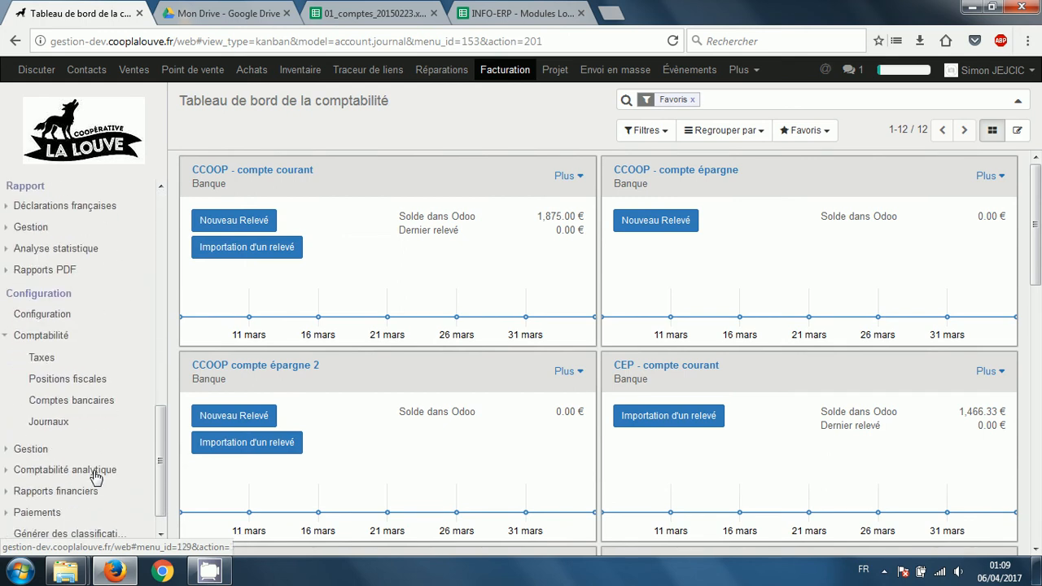
left_click(81, 422)
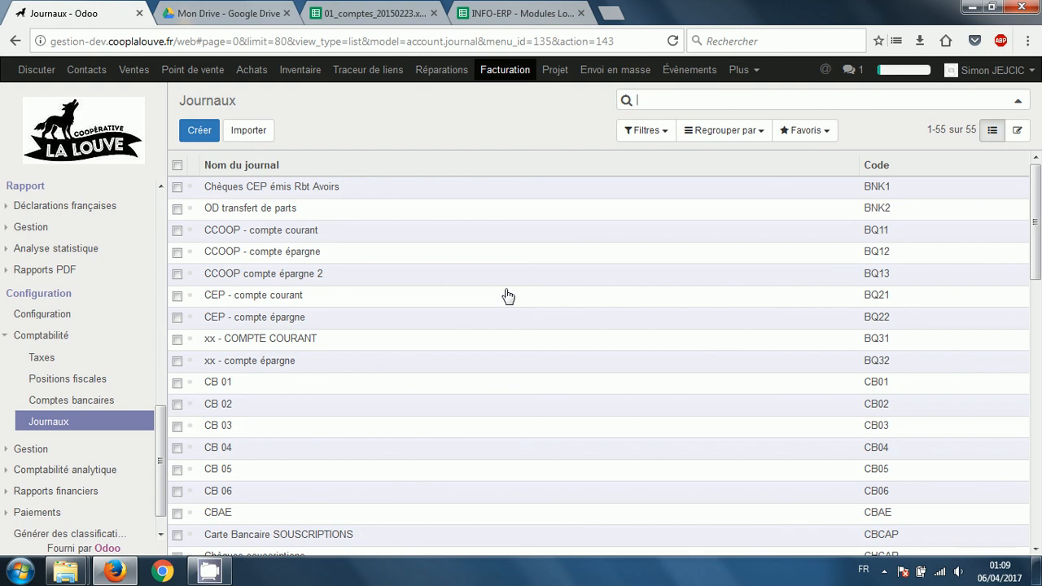
left_click(262, 255)
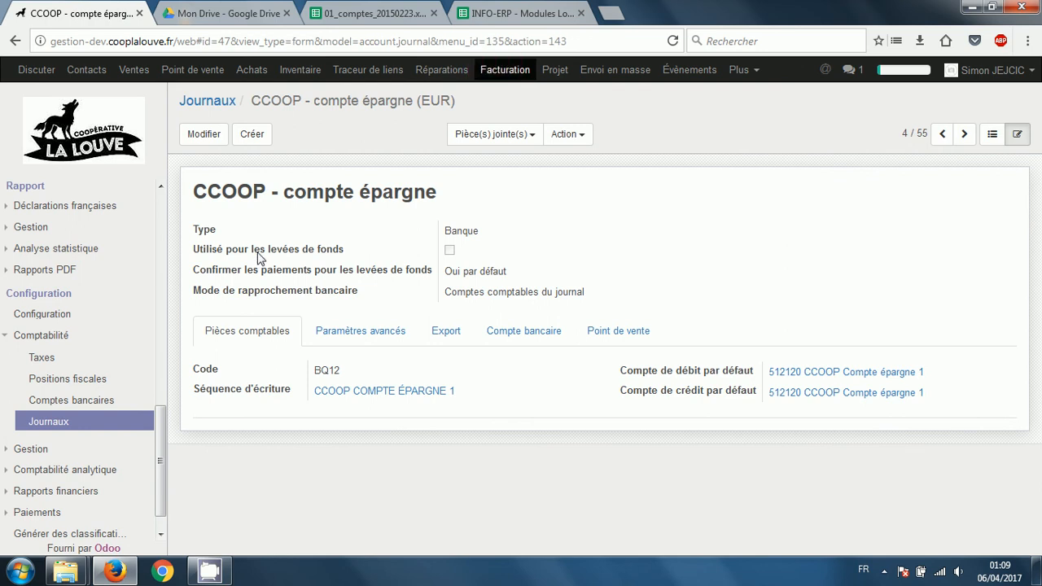
left_click(993, 135)
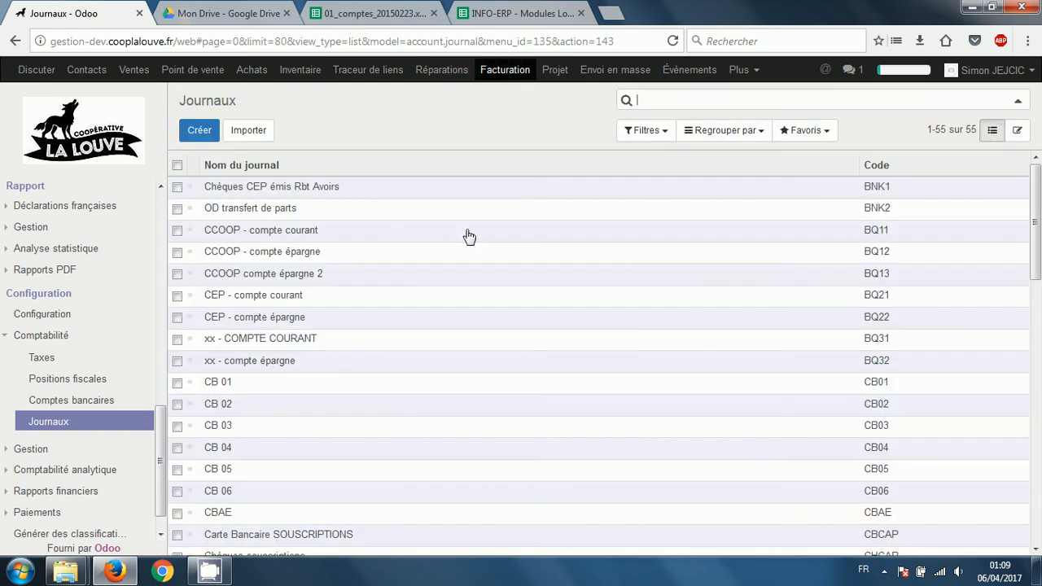
Open the CB 06 journal from the list and view the details of its entry sequence.
scroll(468, 288, "down", 3)
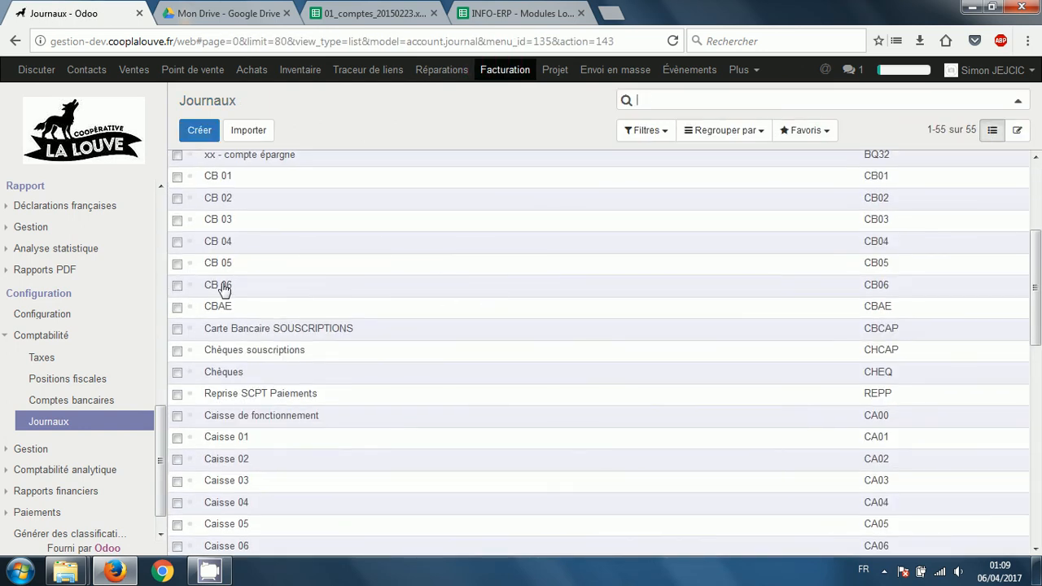
left_click(229, 291)
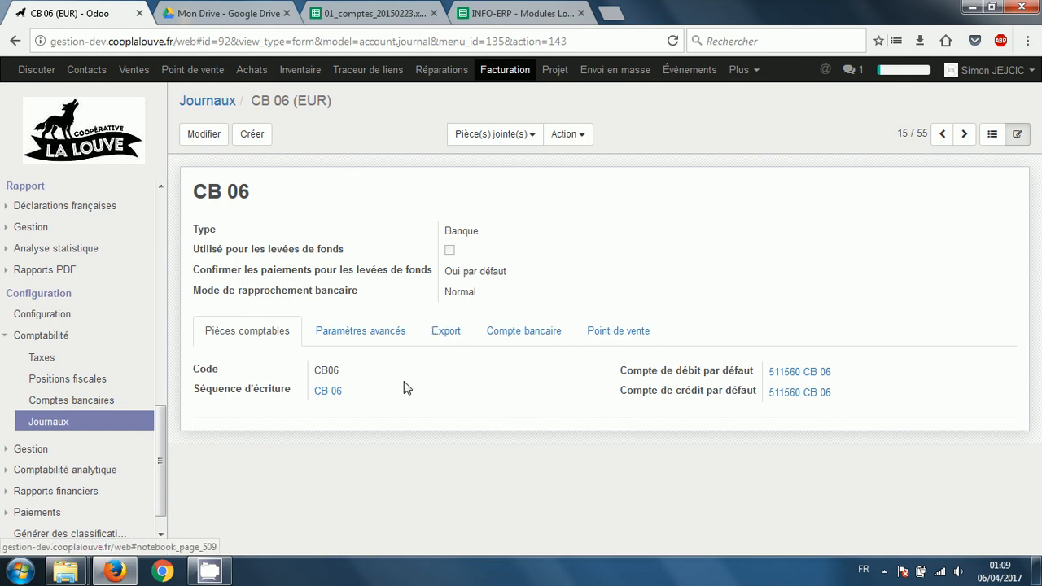
left_click_drag(195, 391, 291, 396)
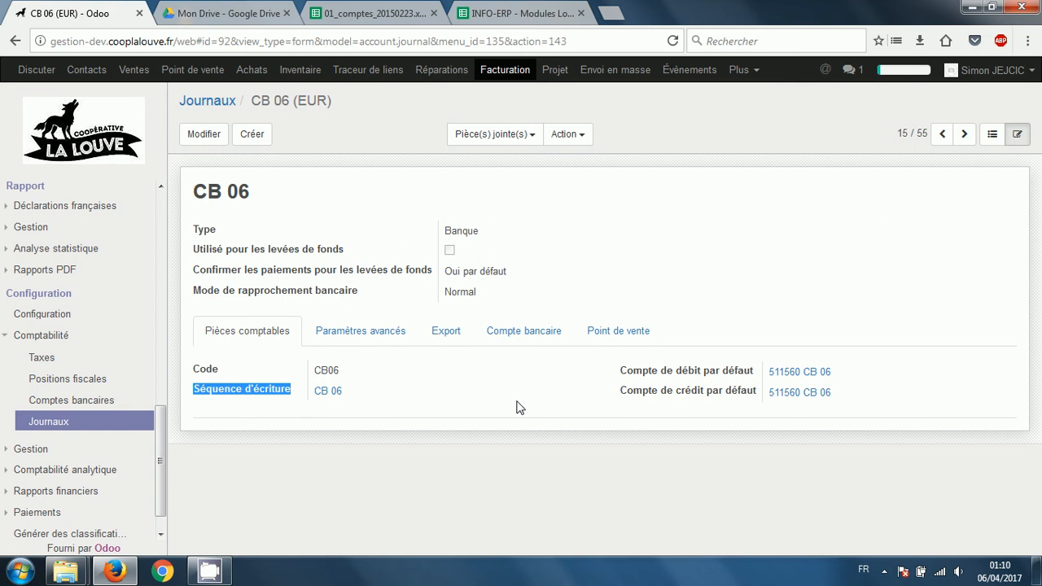
left_click(328, 392)
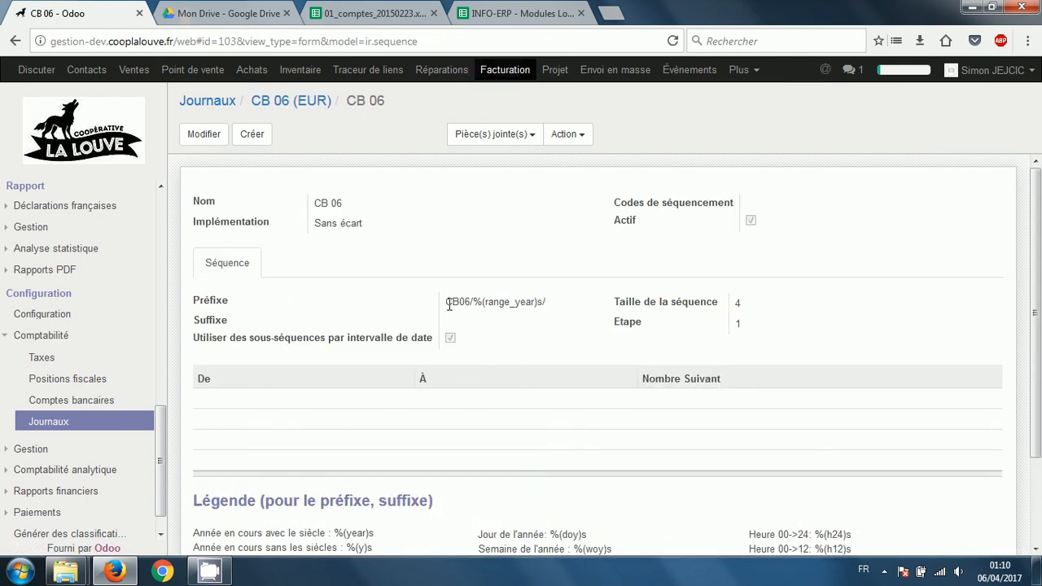
Examine the code and year variable in the CB 06 sequence prefix, and the legend of available variables.
left_click_drag(448, 304, 466, 304)
left_click_drag(476, 303, 535, 302)
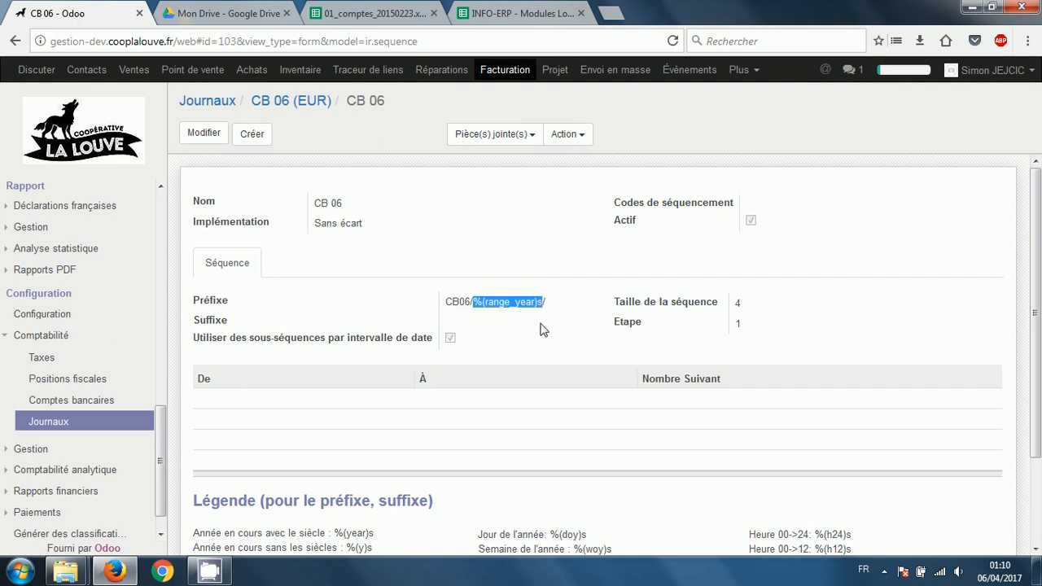
scroll(581, 330, "down", 2)
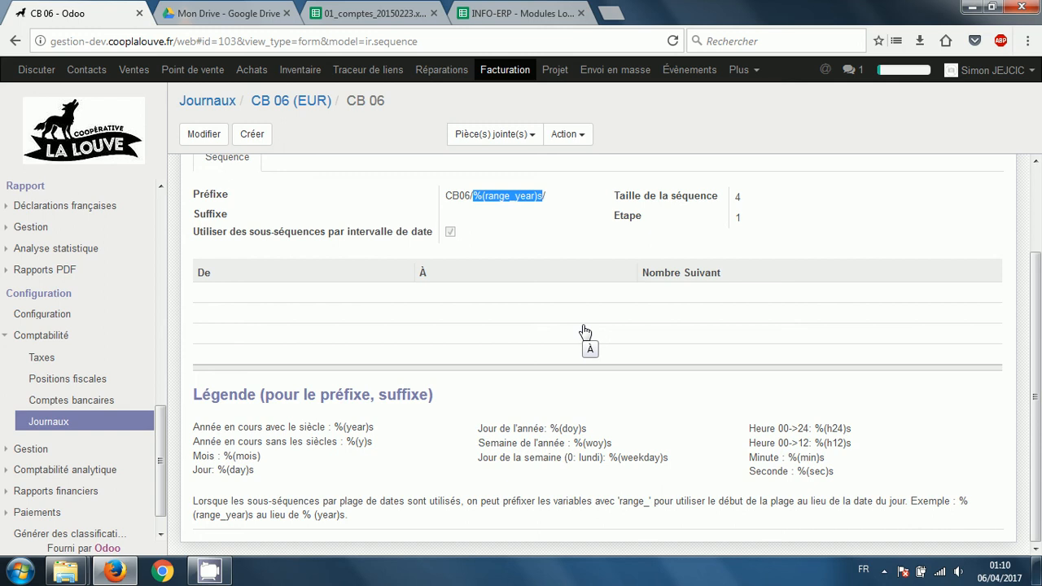
Examine the prefix and sequence size of the CB 06 entry sequence, and return to the Journaux list.
left_click(550, 199)
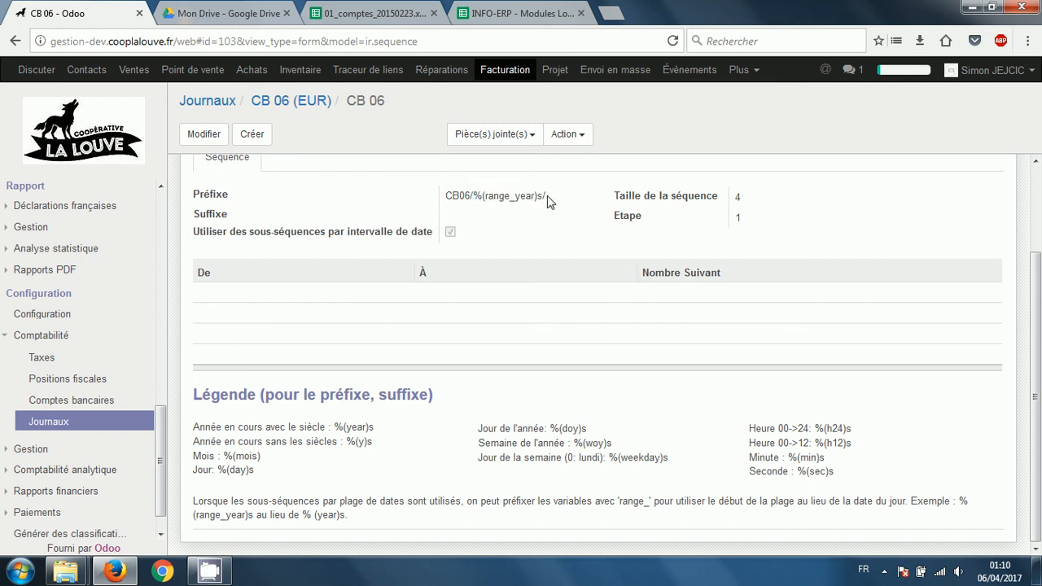
left_click_drag(618, 198, 755, 197)
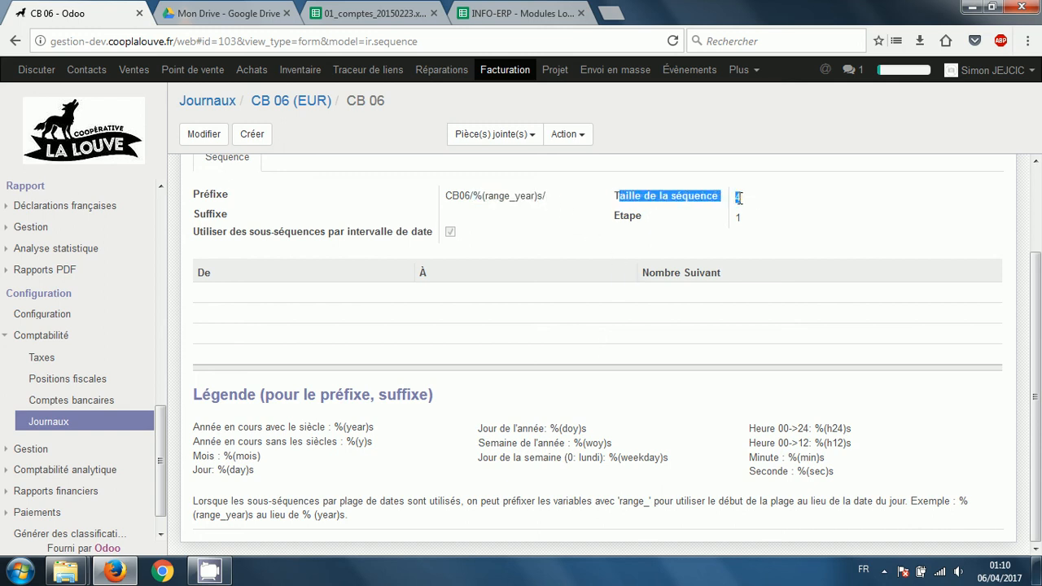
double_click(737, 197)
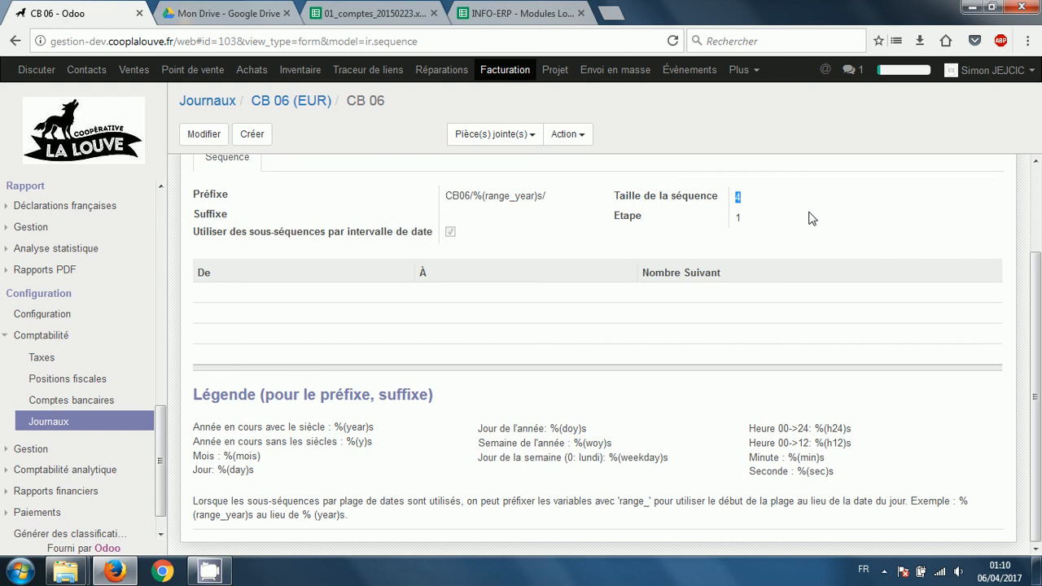
scroll(812, 217, "up", 2)
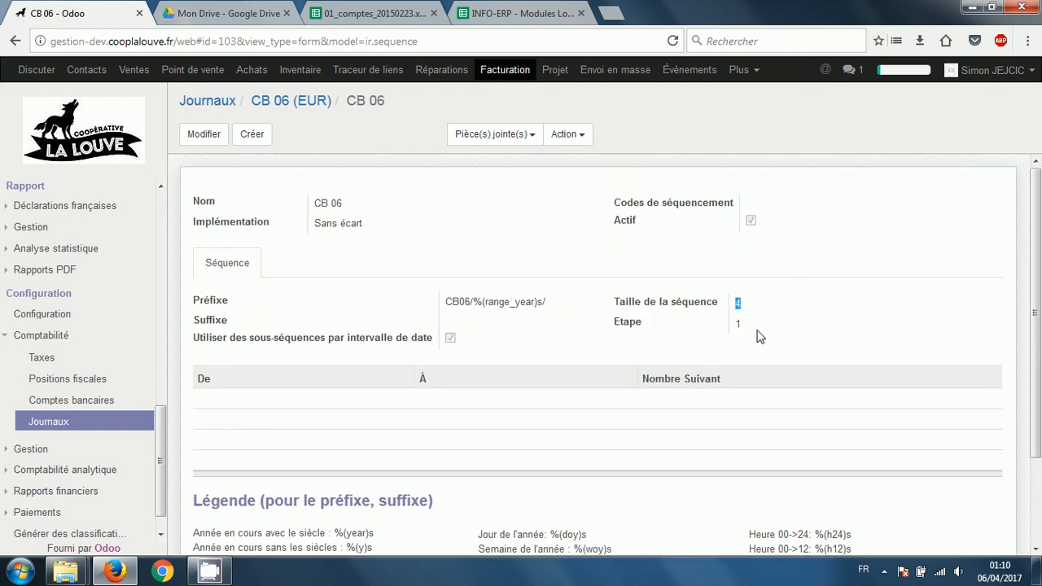
left_click(751, 275)
left_click(314, 106)
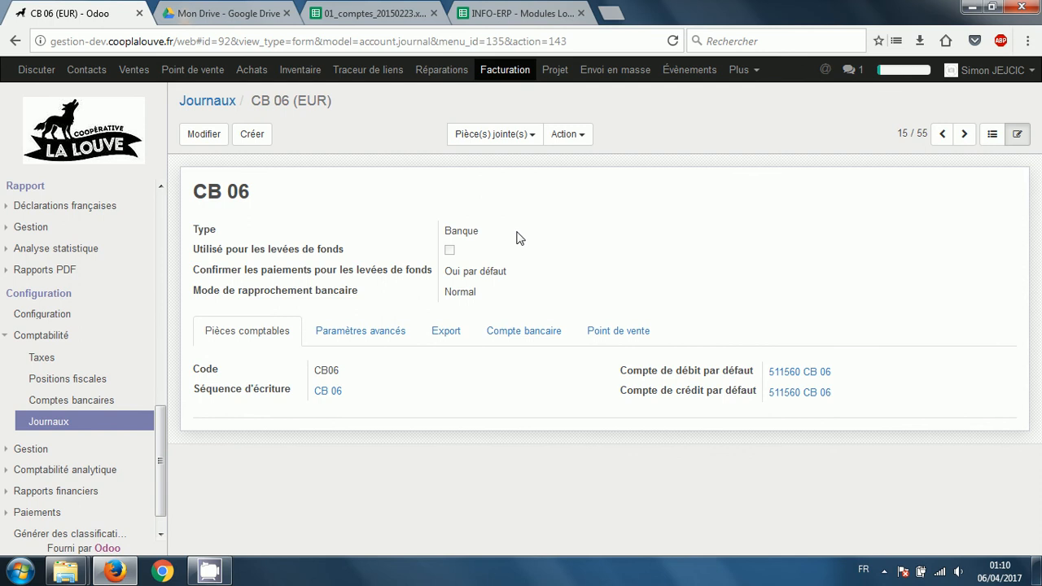
left_click(991, 133)
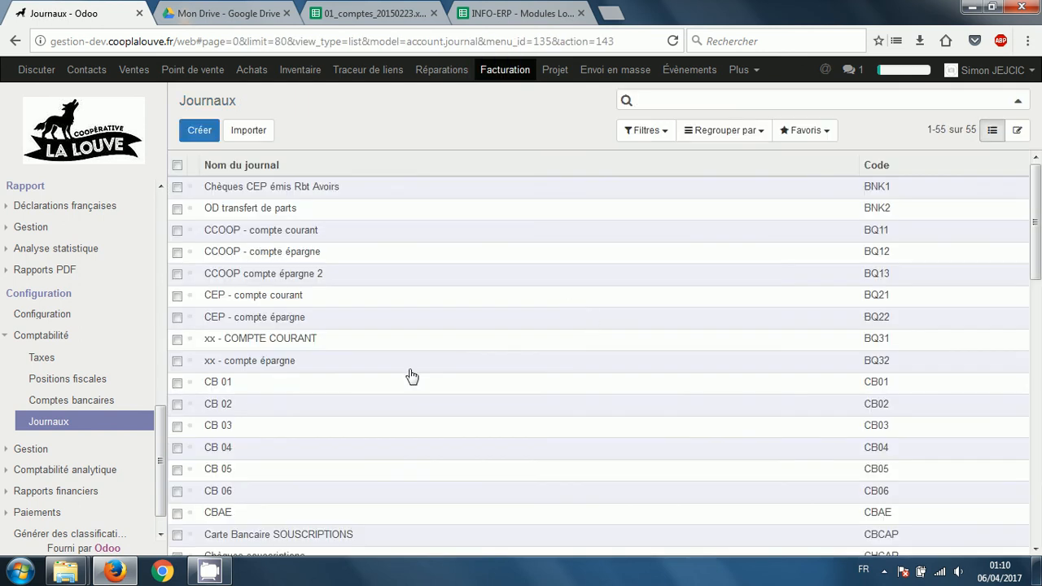
Open the Ventes 01 journal from the list and view its name and Pièces comptables settings.
scroll(415, 372, "down", 5)
scroll(416, 372, "down", 8)
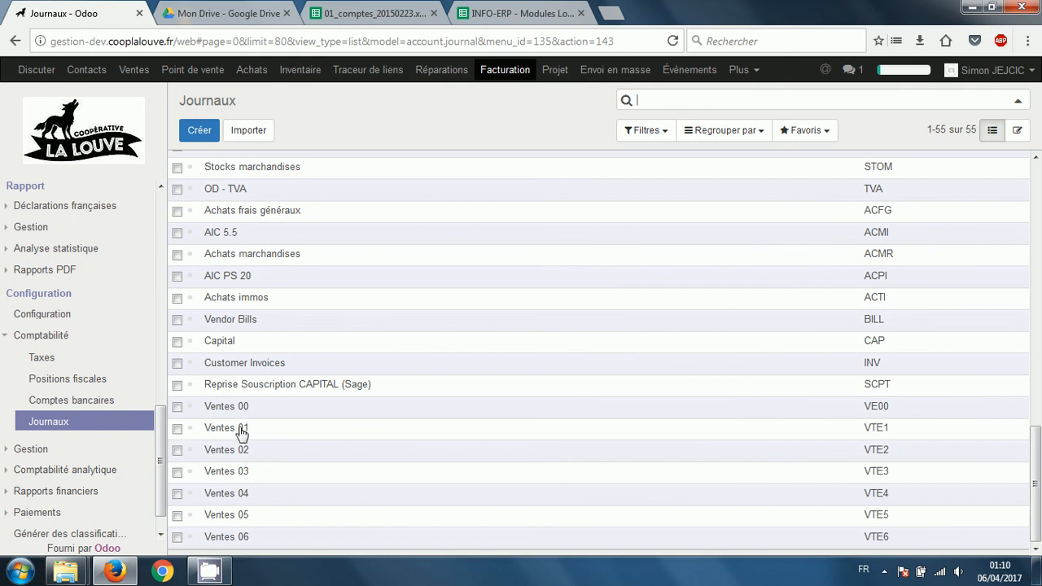
left_click(237, 430)
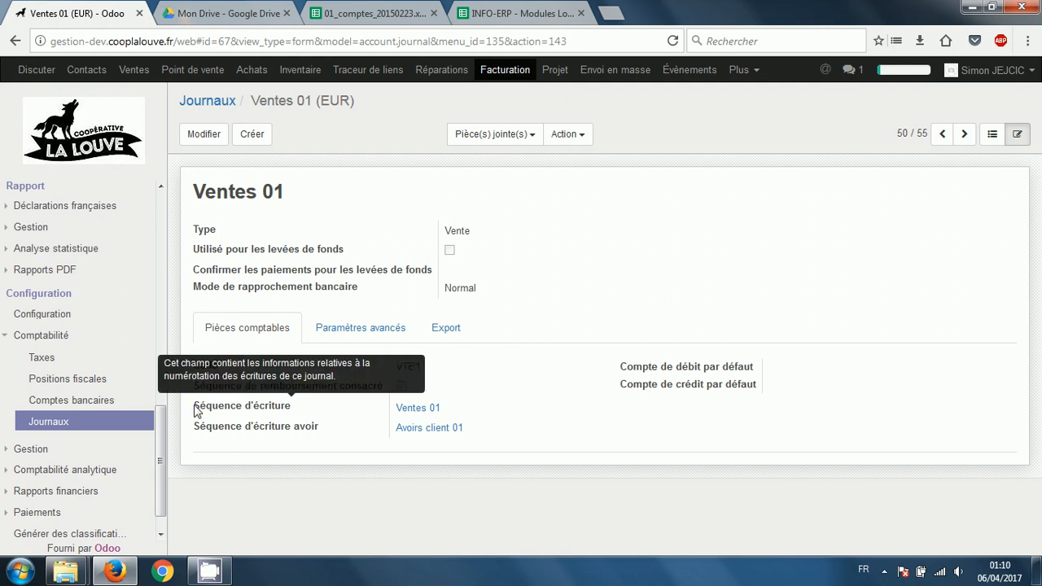
left_click_drag(194, 192, 404, 220)
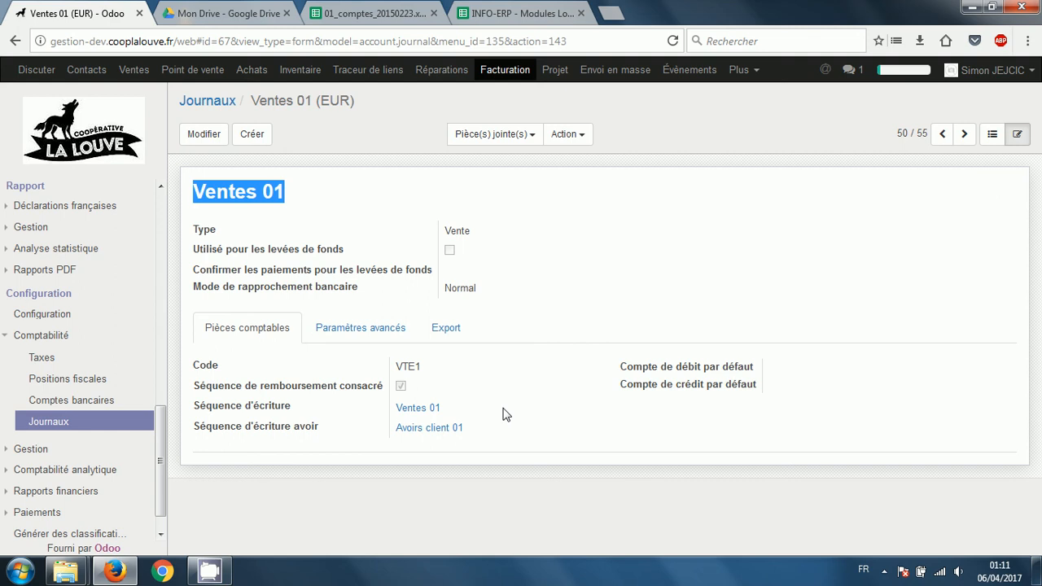
View the prefixes of the Ventes 01 entry sequence and the Avoirs client 01 credit-note sequence, returning to the journal after each.
left_click(415, 409)
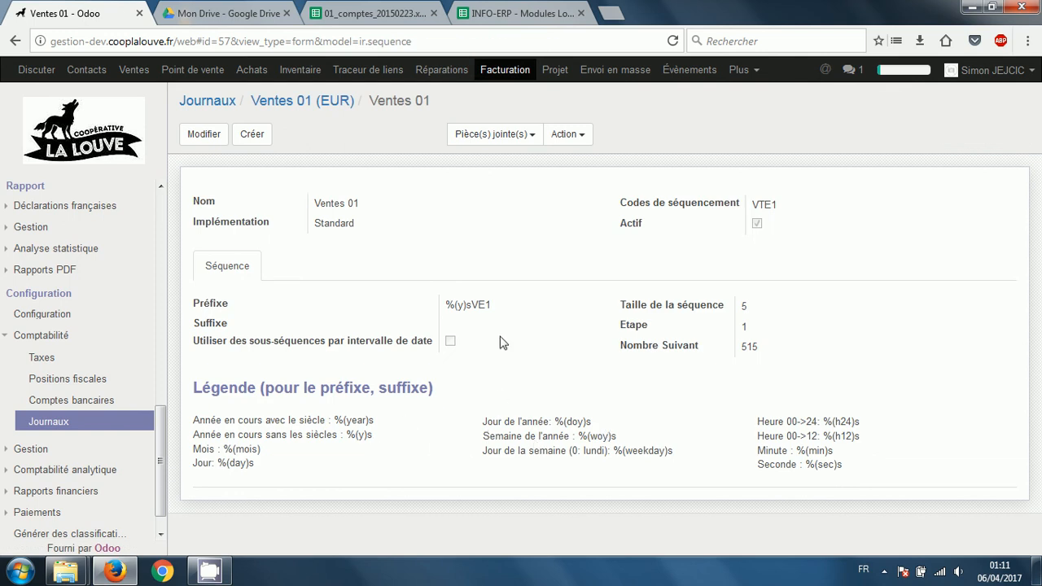
triple_click(469, 305)
left_click(315, 105)
left_click(429, 427)
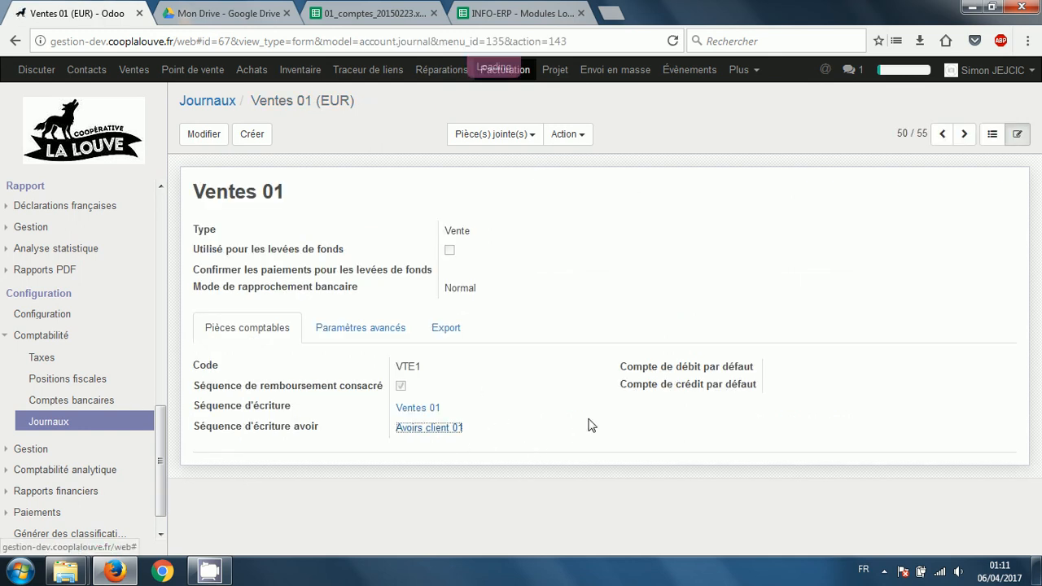
left_click_drag(463, 305, 490, 308)
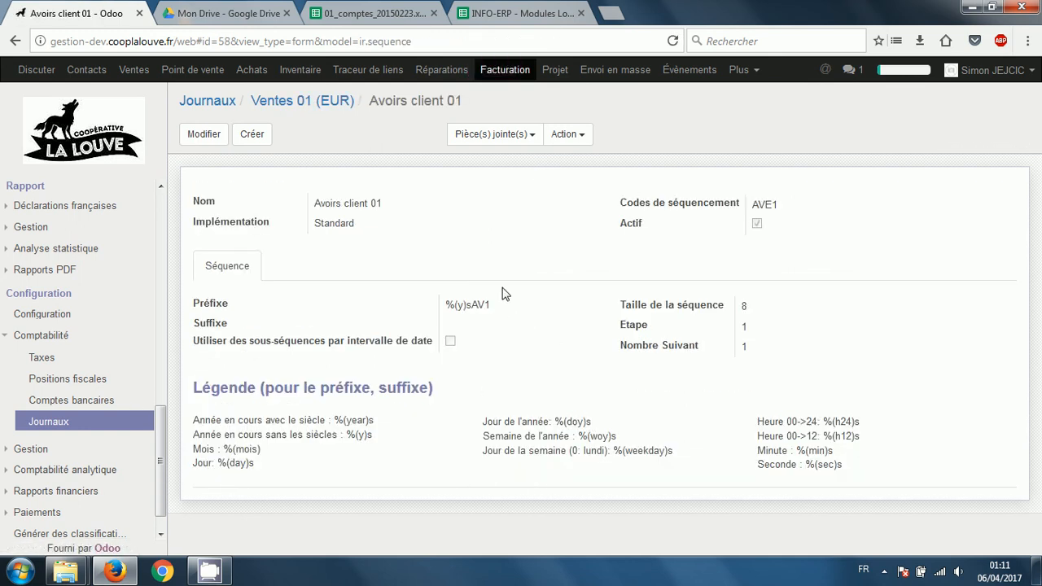
left_click(302, 104)
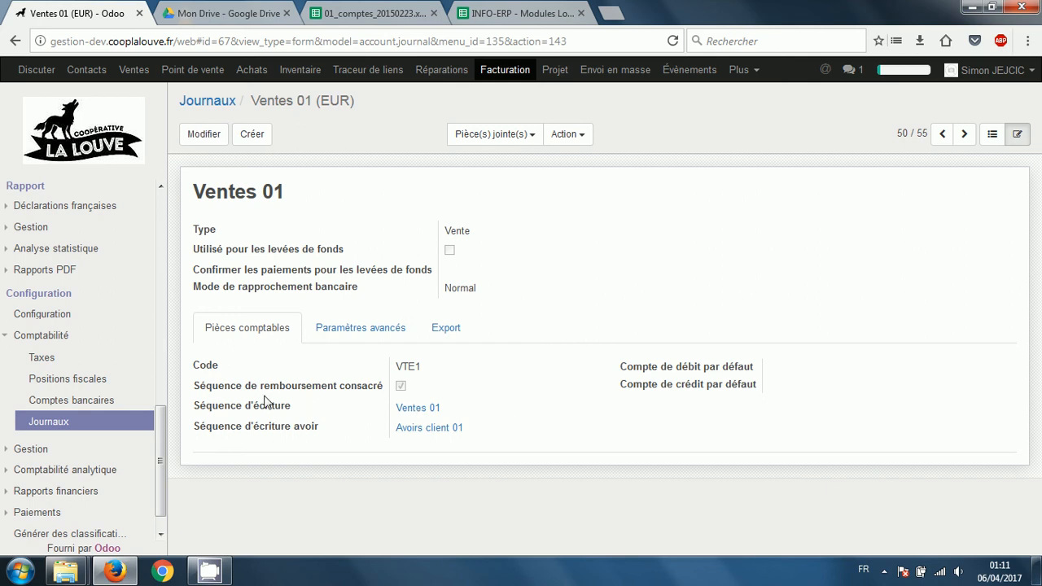
Reopen the Ventes 01 entry sequence, examine its year variable, code, sequence size and next number, and return to the journal.
left_click(380, 344)
left_click(238, 334)
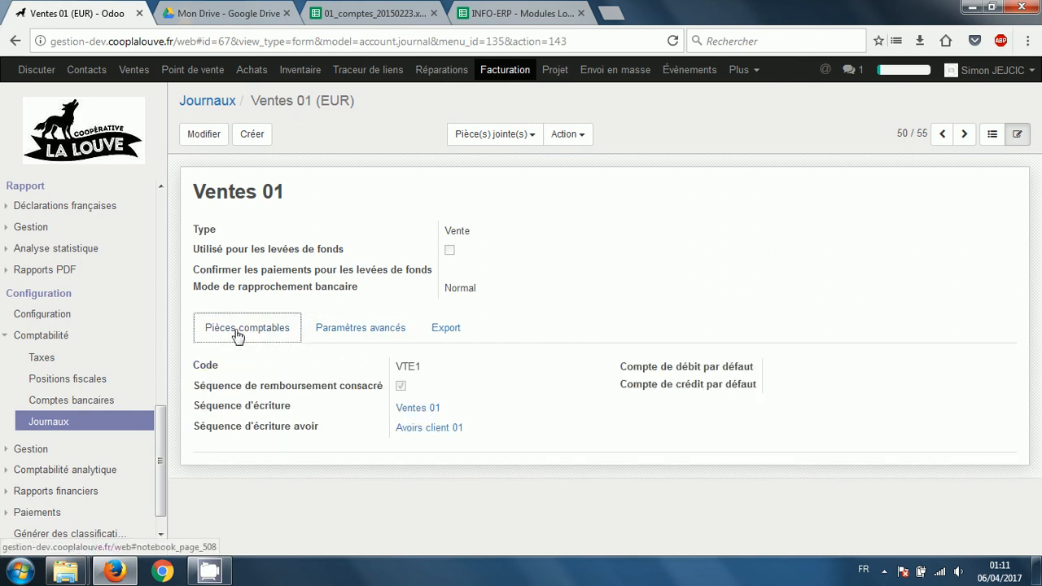
left_click(417, 408)
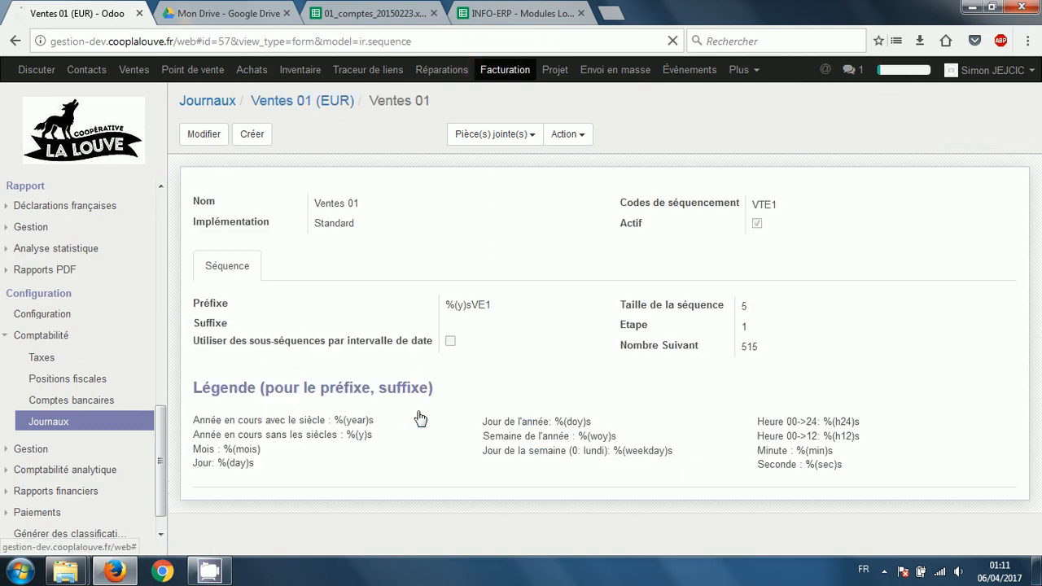
left_click_drag(446, 305, 476, 307)
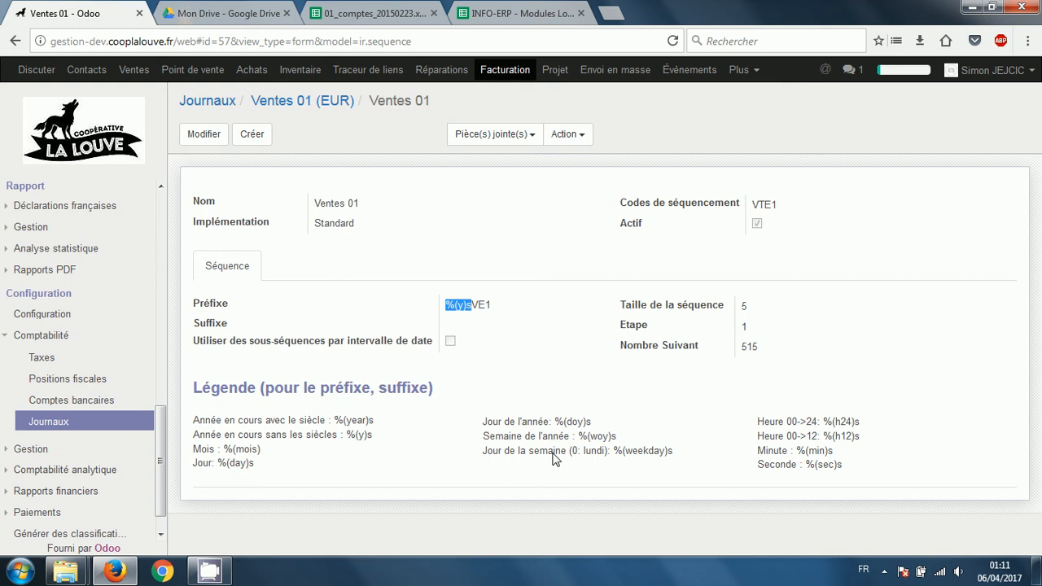
left_click_drag(224, 436, 368, 437)
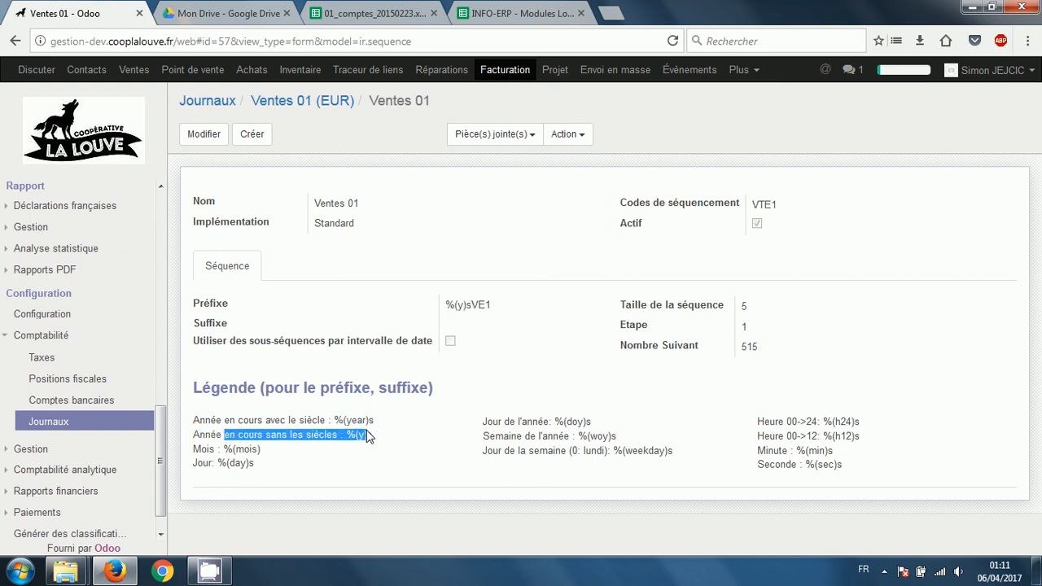
triple_click(477, 304)
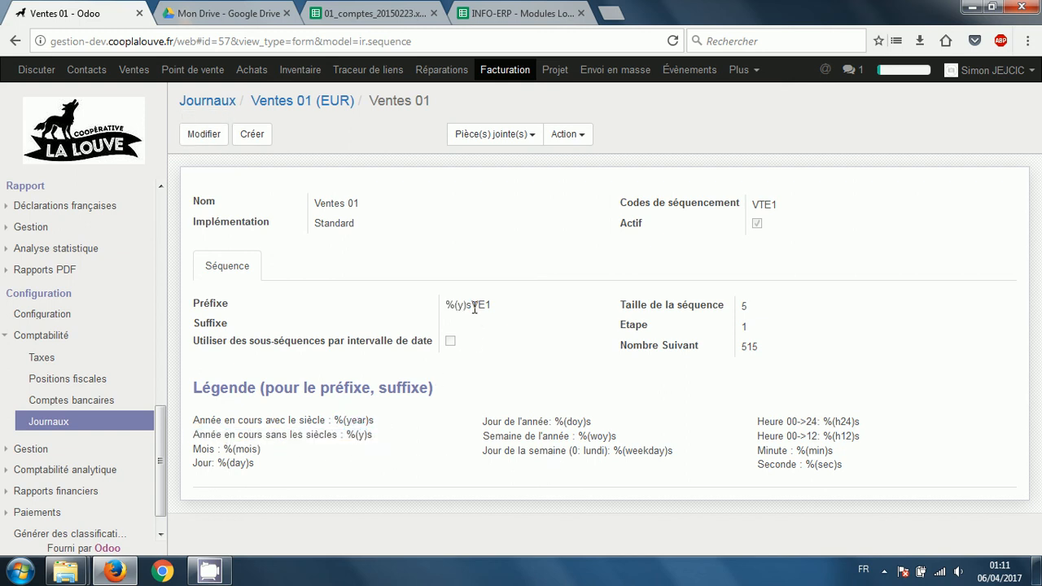
double_click(743, 304)
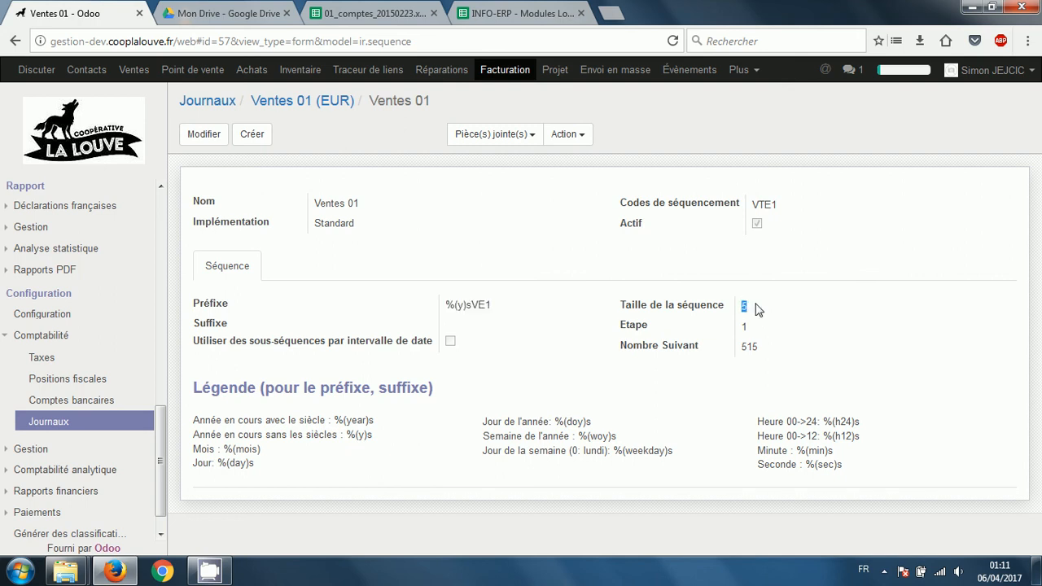
double_click(748, 346)
left_click(324, 104)
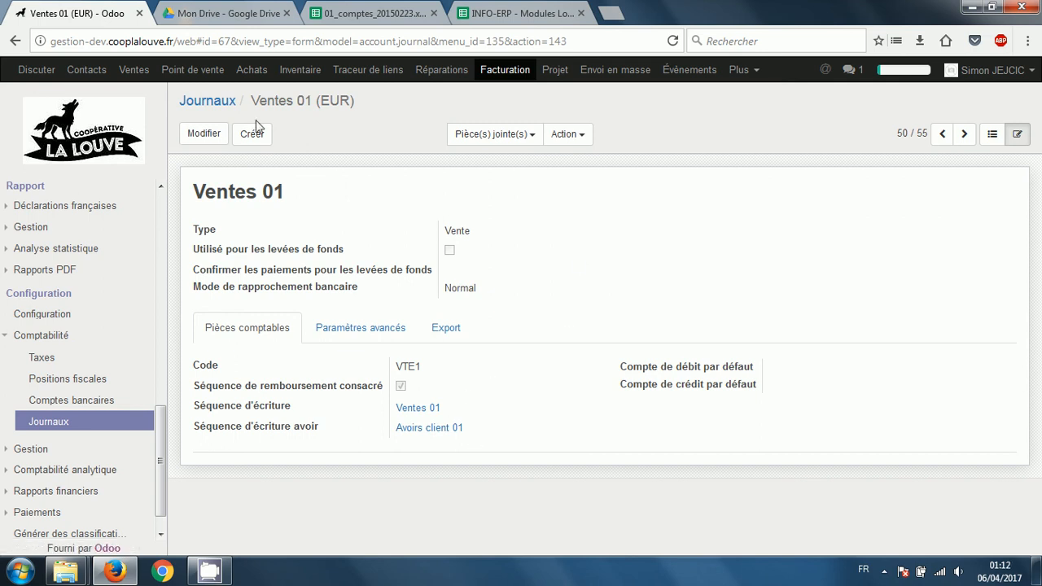
Open Caisse 01 from the Point de vente configuration and view its POS Order Main order sequence.
left_click(199, 73)
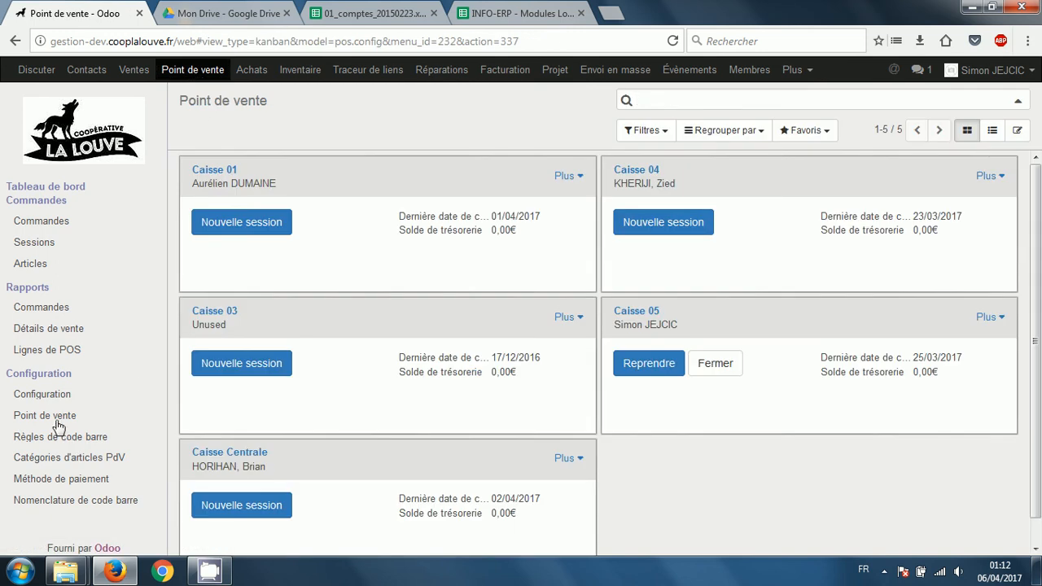
left_click(58, 420)
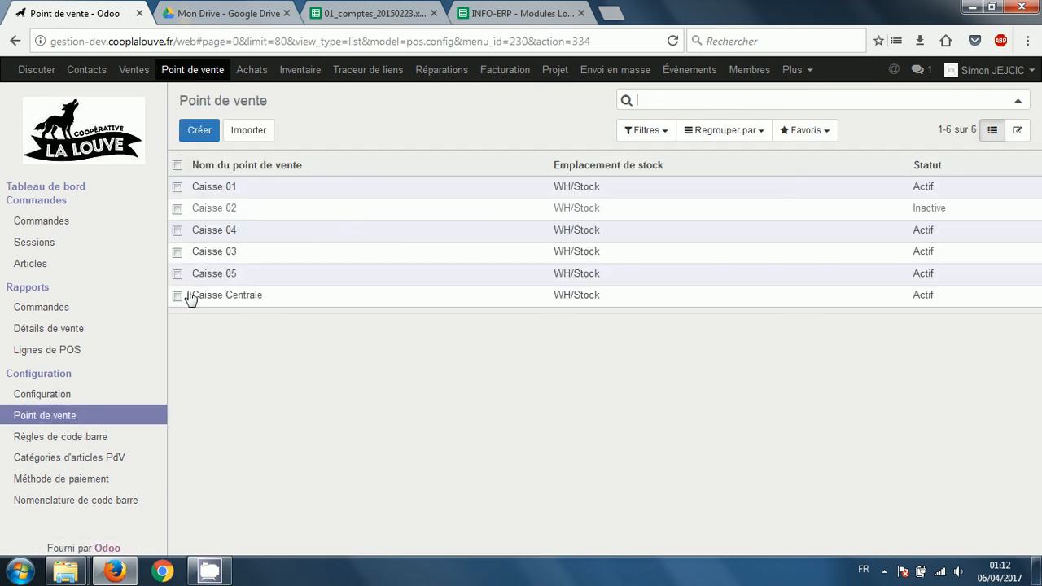
left_click(223, 191)
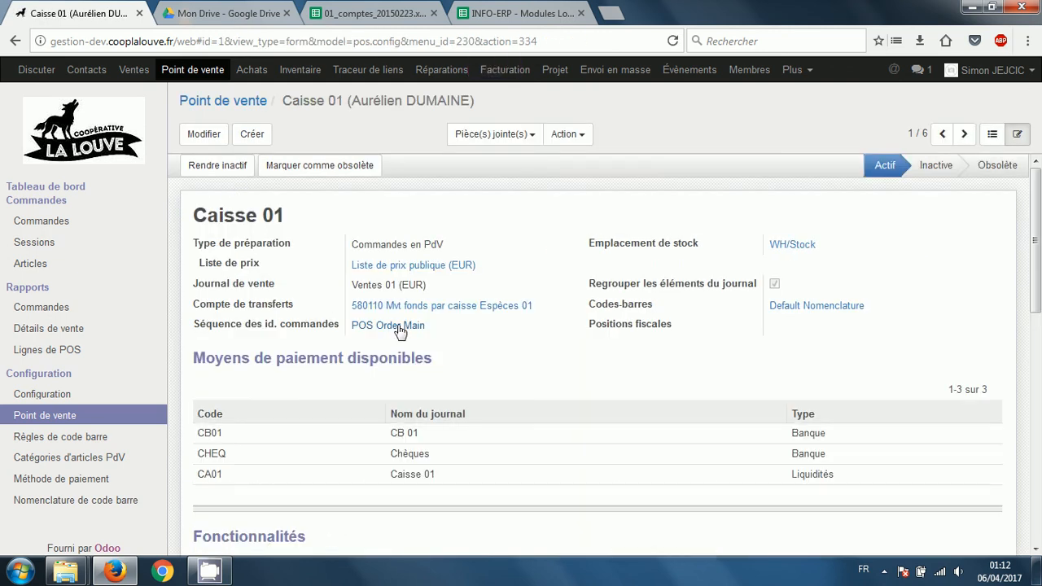
left_click(403, 328)
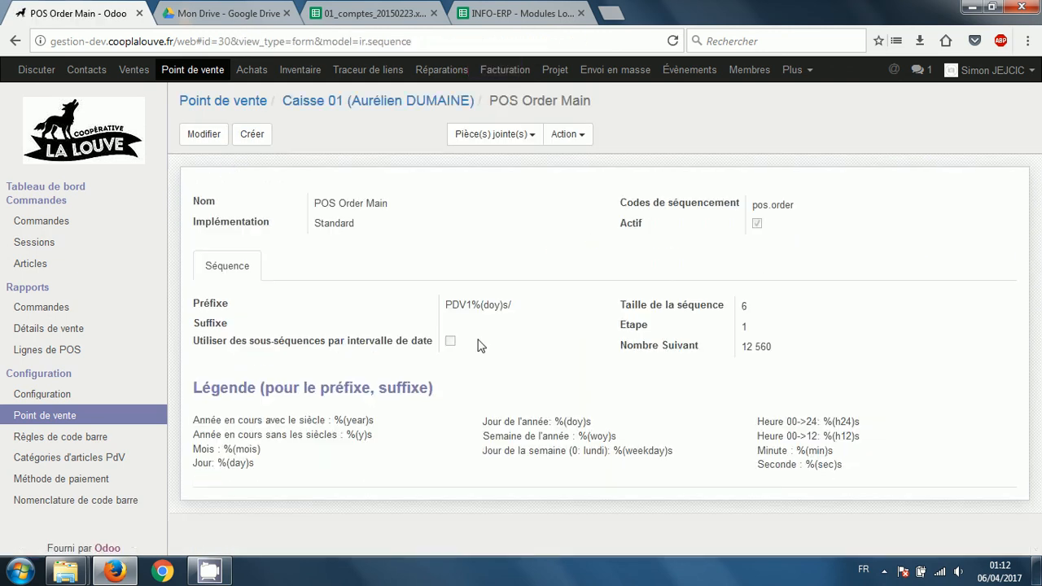
Examine the prefix, sequence size and next number of the POS Order Main sequence, and return to the Caisse 01 record.
triple_click(472, 305)
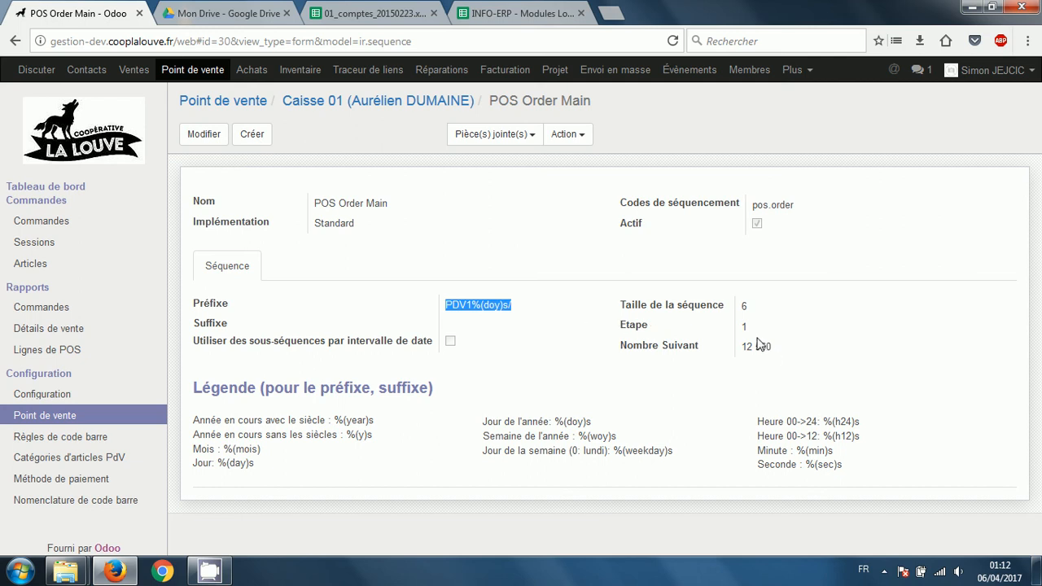
left_click(741, 306)
double_click(742, 306)
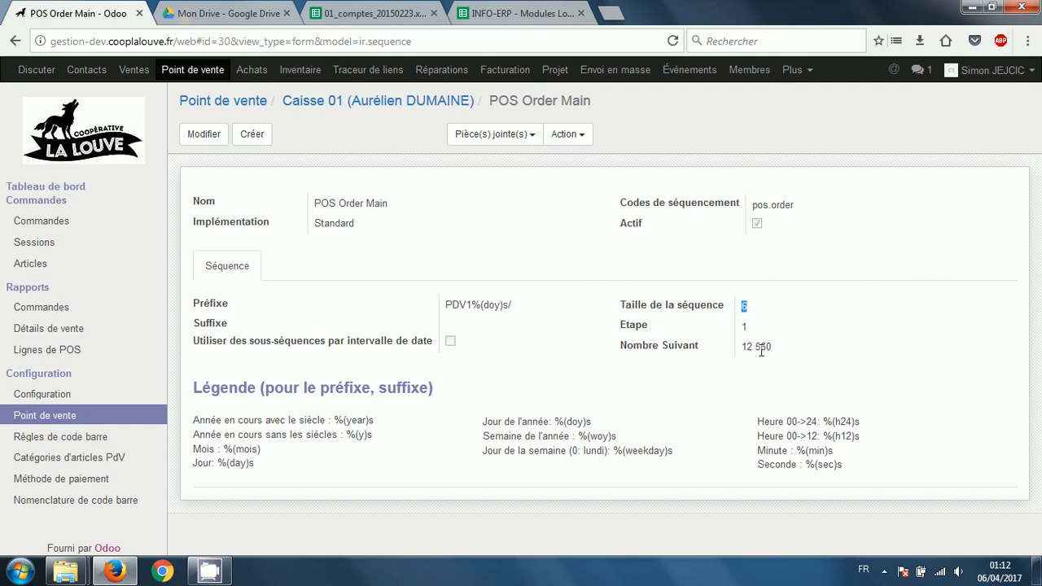
double_click(767, 348)
left_click_drag(747, 347, 787, 350)
left_click(787, 372)
left_click(308, 104)
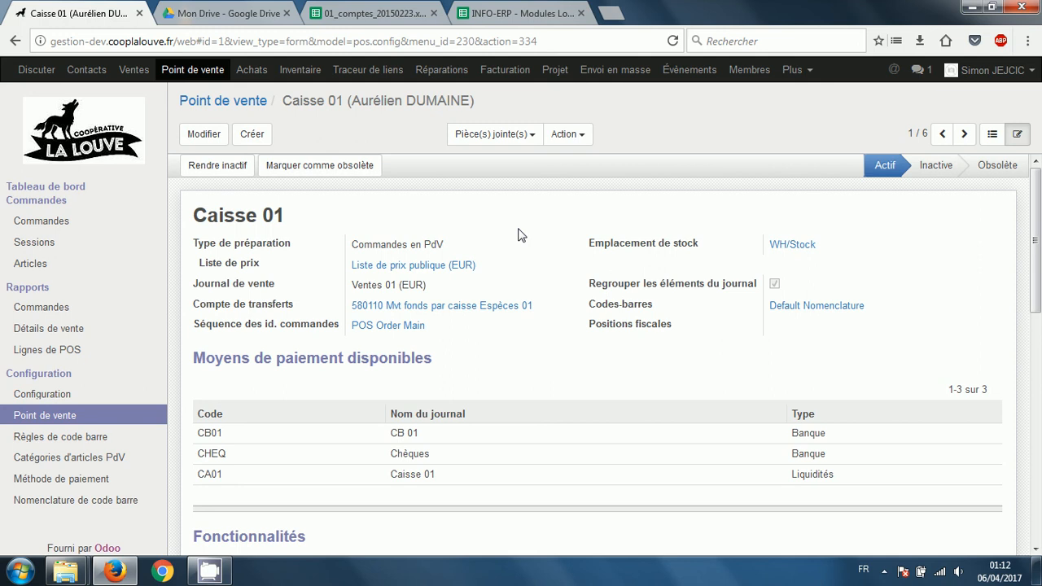
triple_click(275, 218)
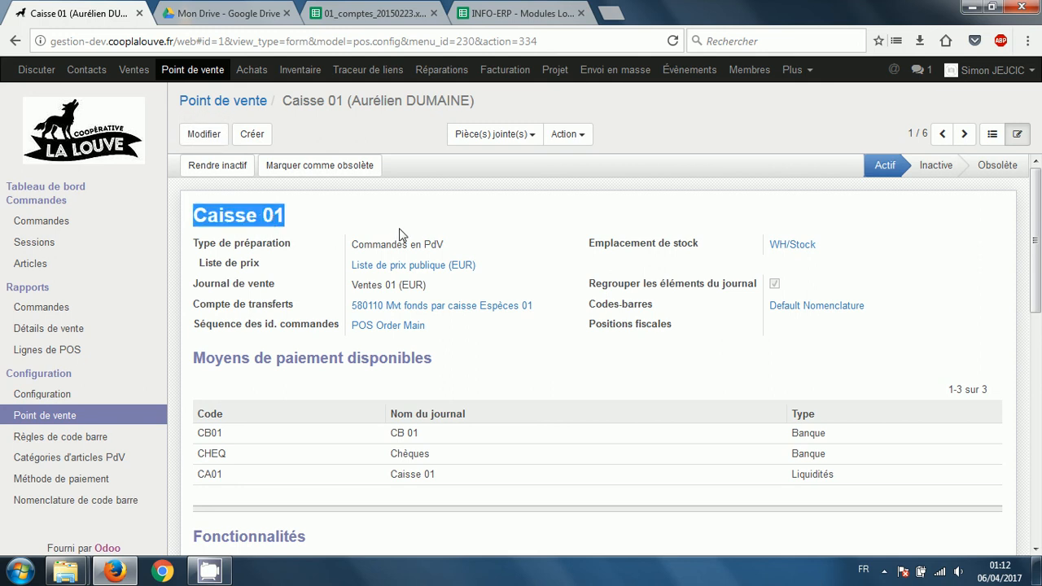